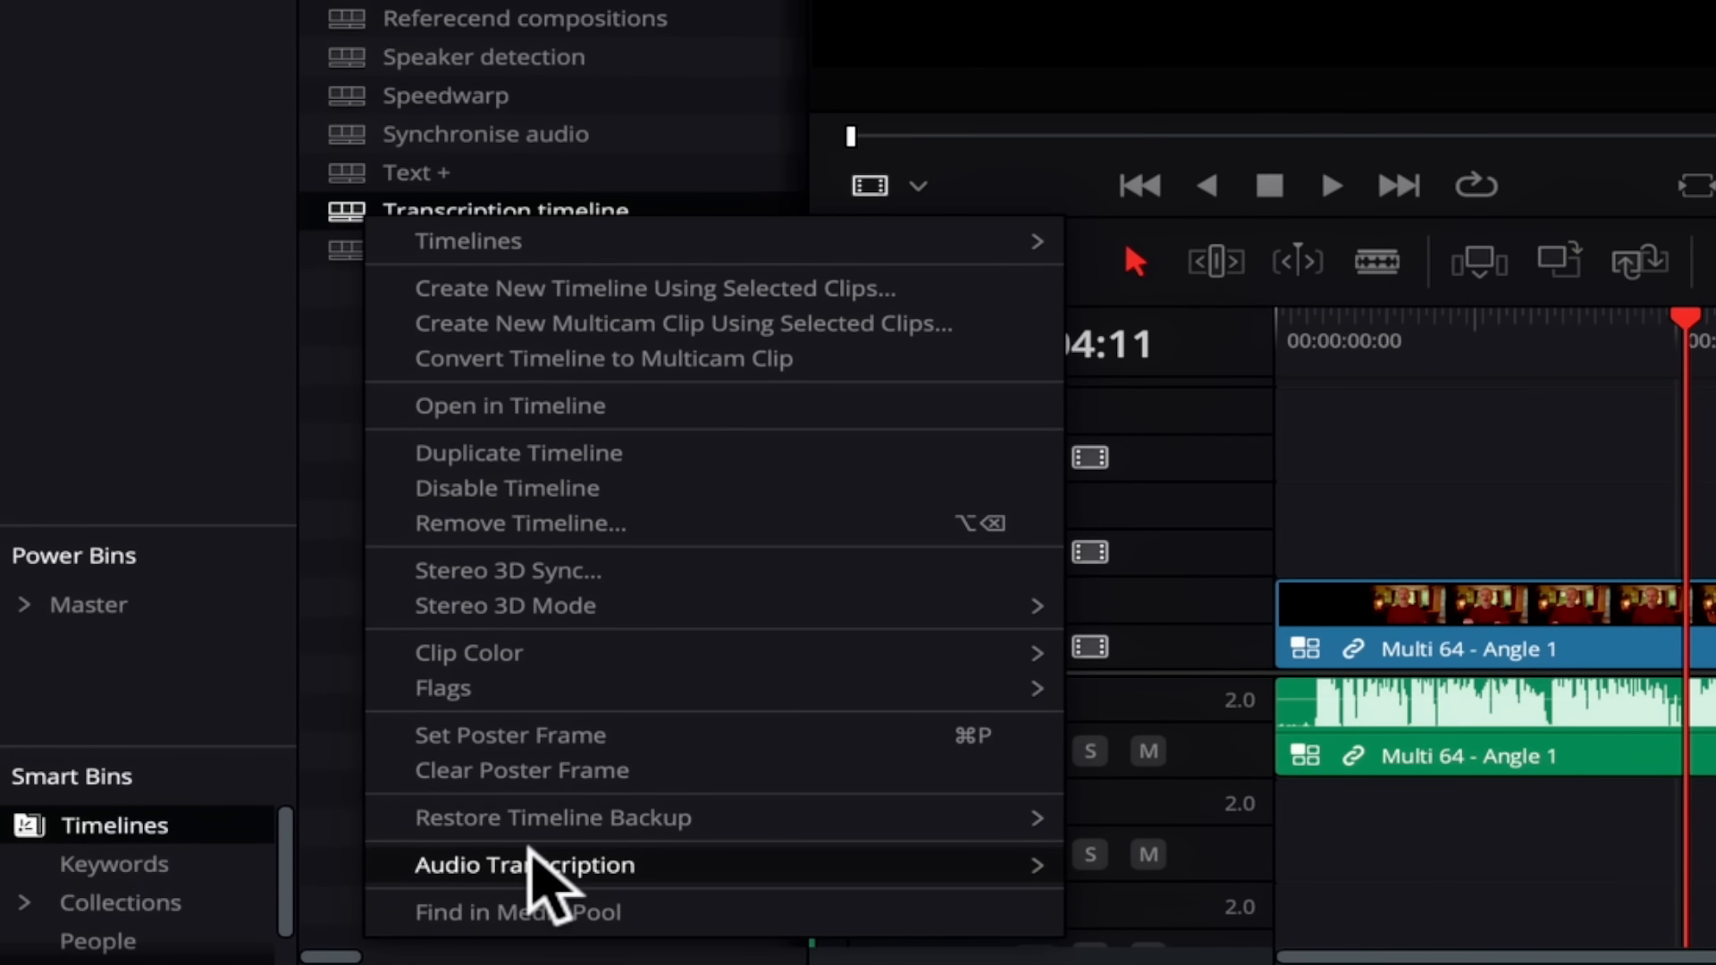
# Step: Open the audio transcription of Transcription timeline and remove all its silent passages
pyautogui.moveTo(536, 863)
pyautogui.click(1133, 858)
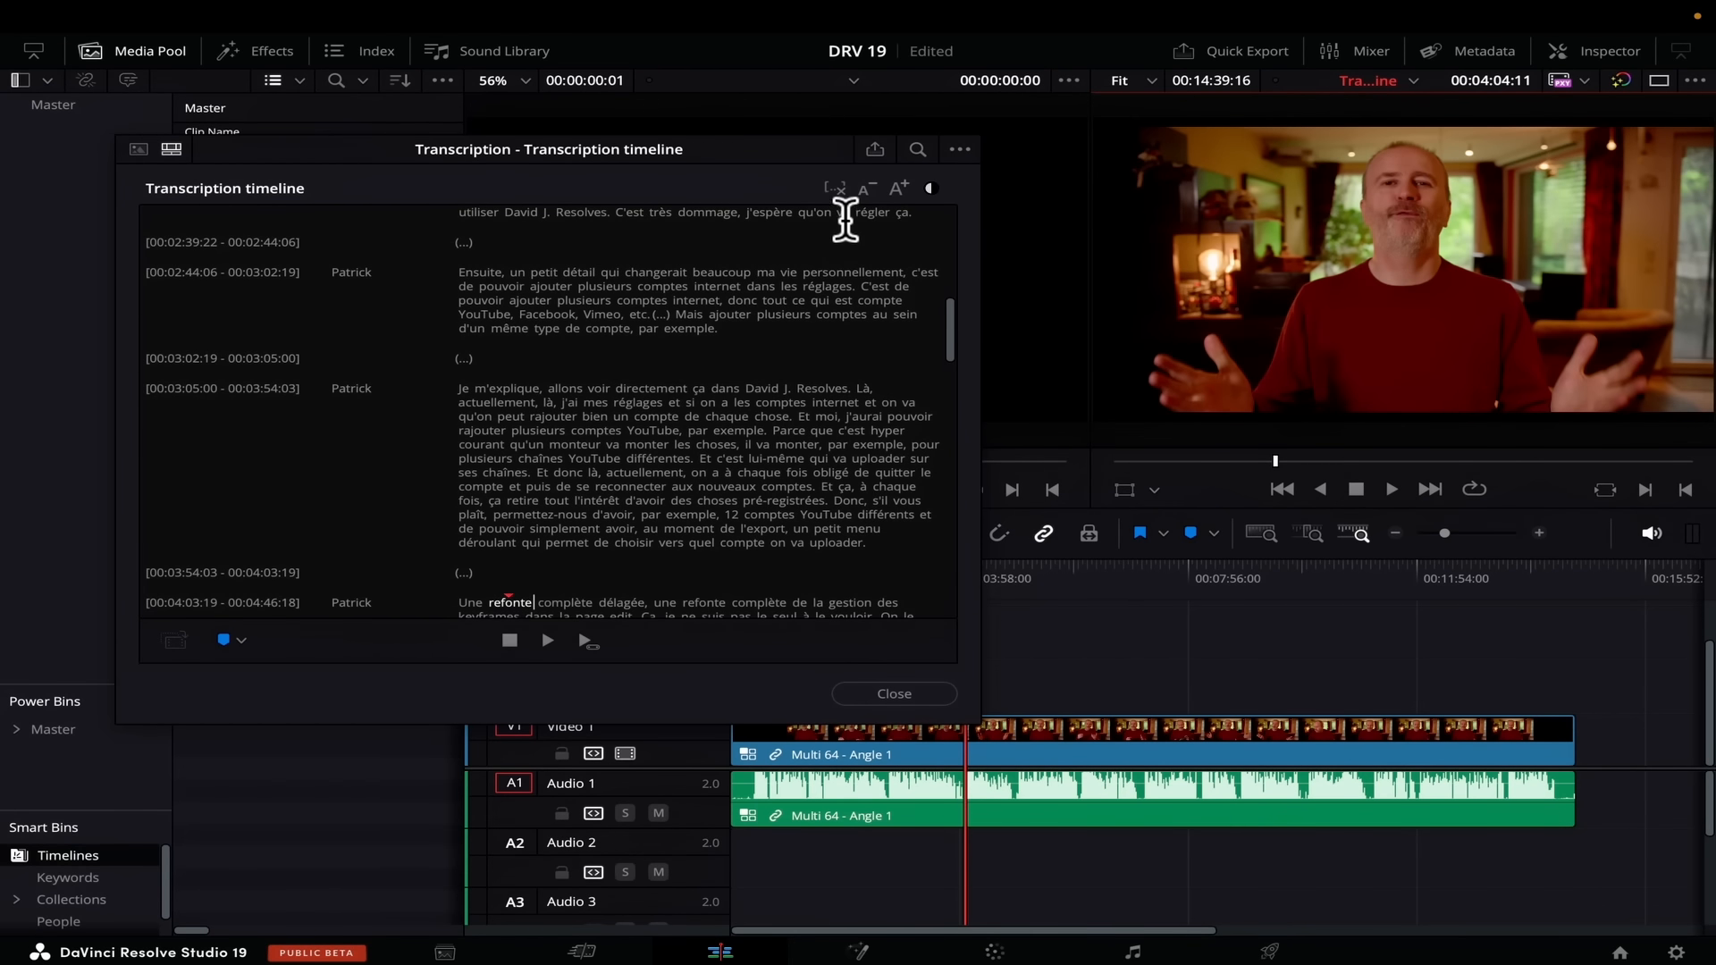
pyautogui.click(841, 188)
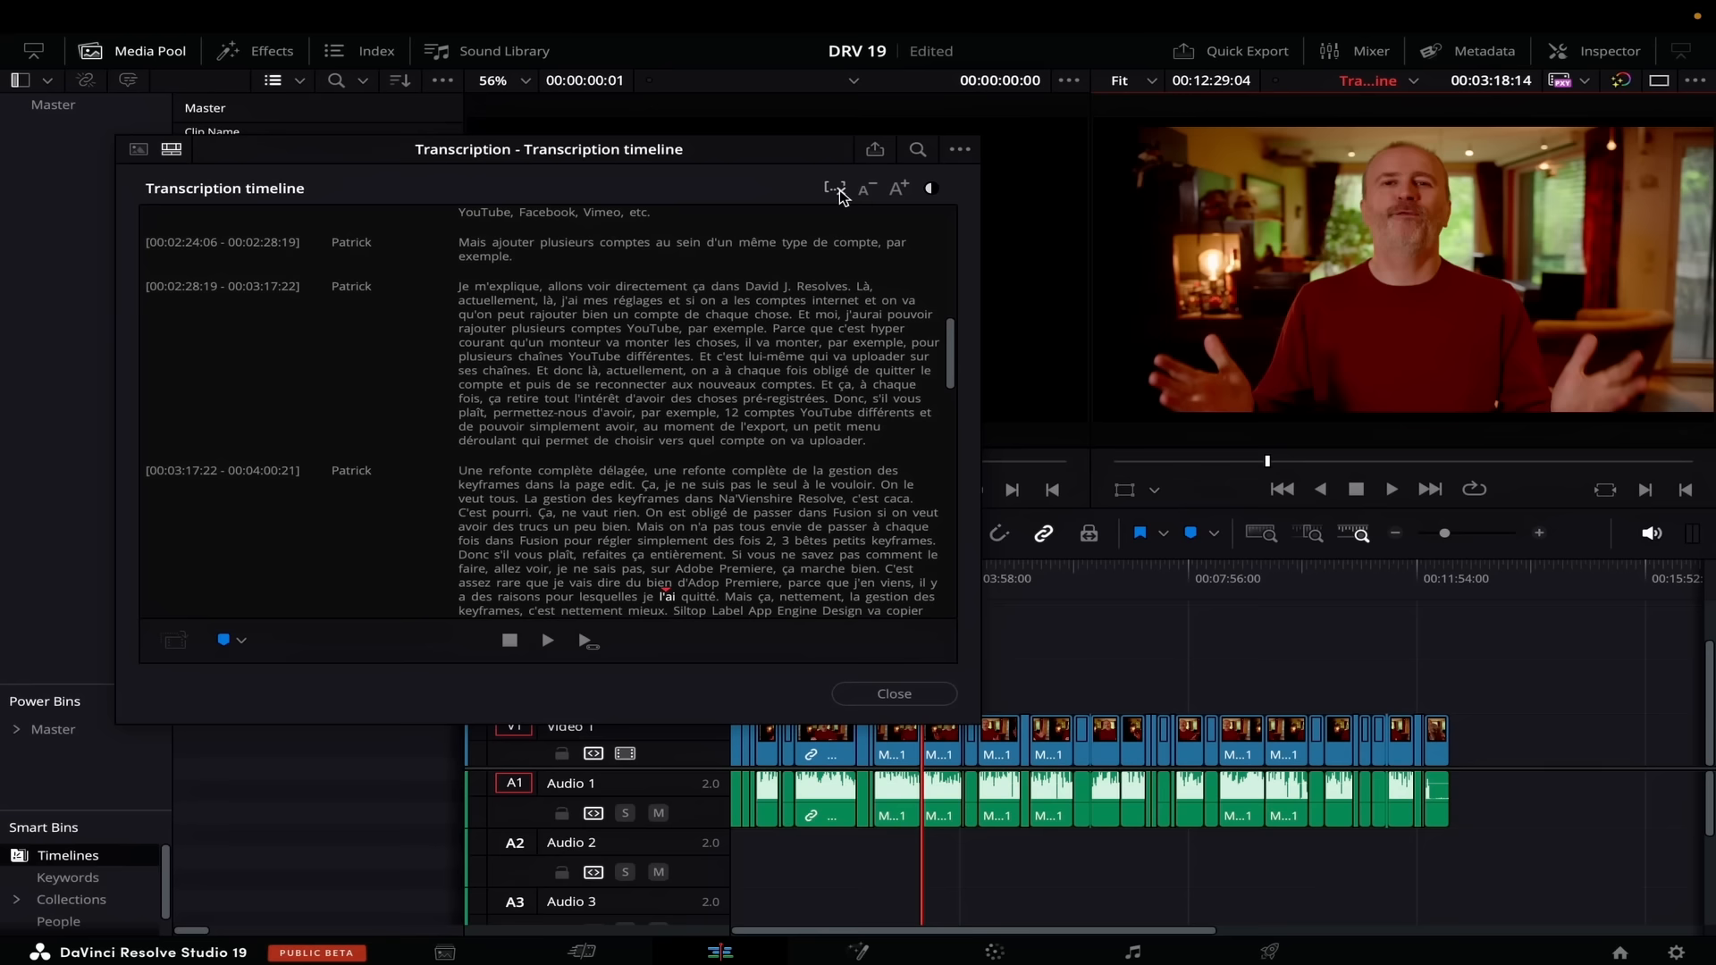
# Step: Move the passage "Mais en moins," from 00:06:14:18 in the transcript to its very beginning, before the first sentence
pyautogui.scroll(-10, 648, 338)
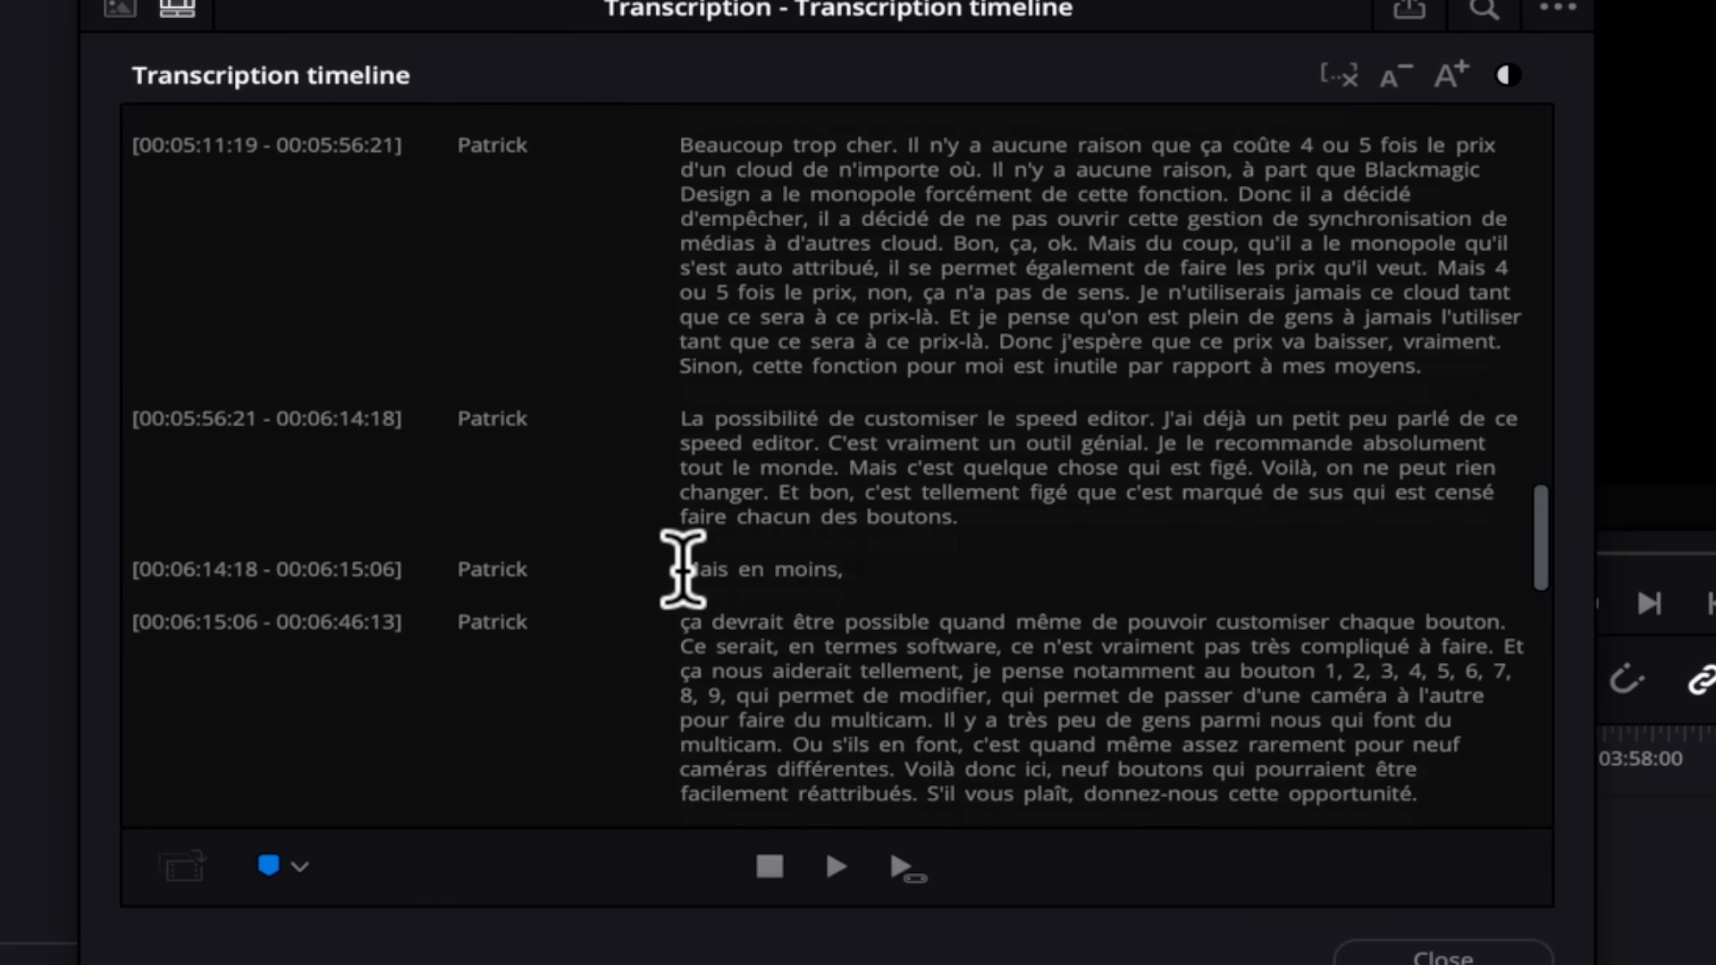
pyautogui.moveTo(681, 569); pyautogui.dragTo(812, 564)
pyautogui.hotkey('ctrl', 'c')
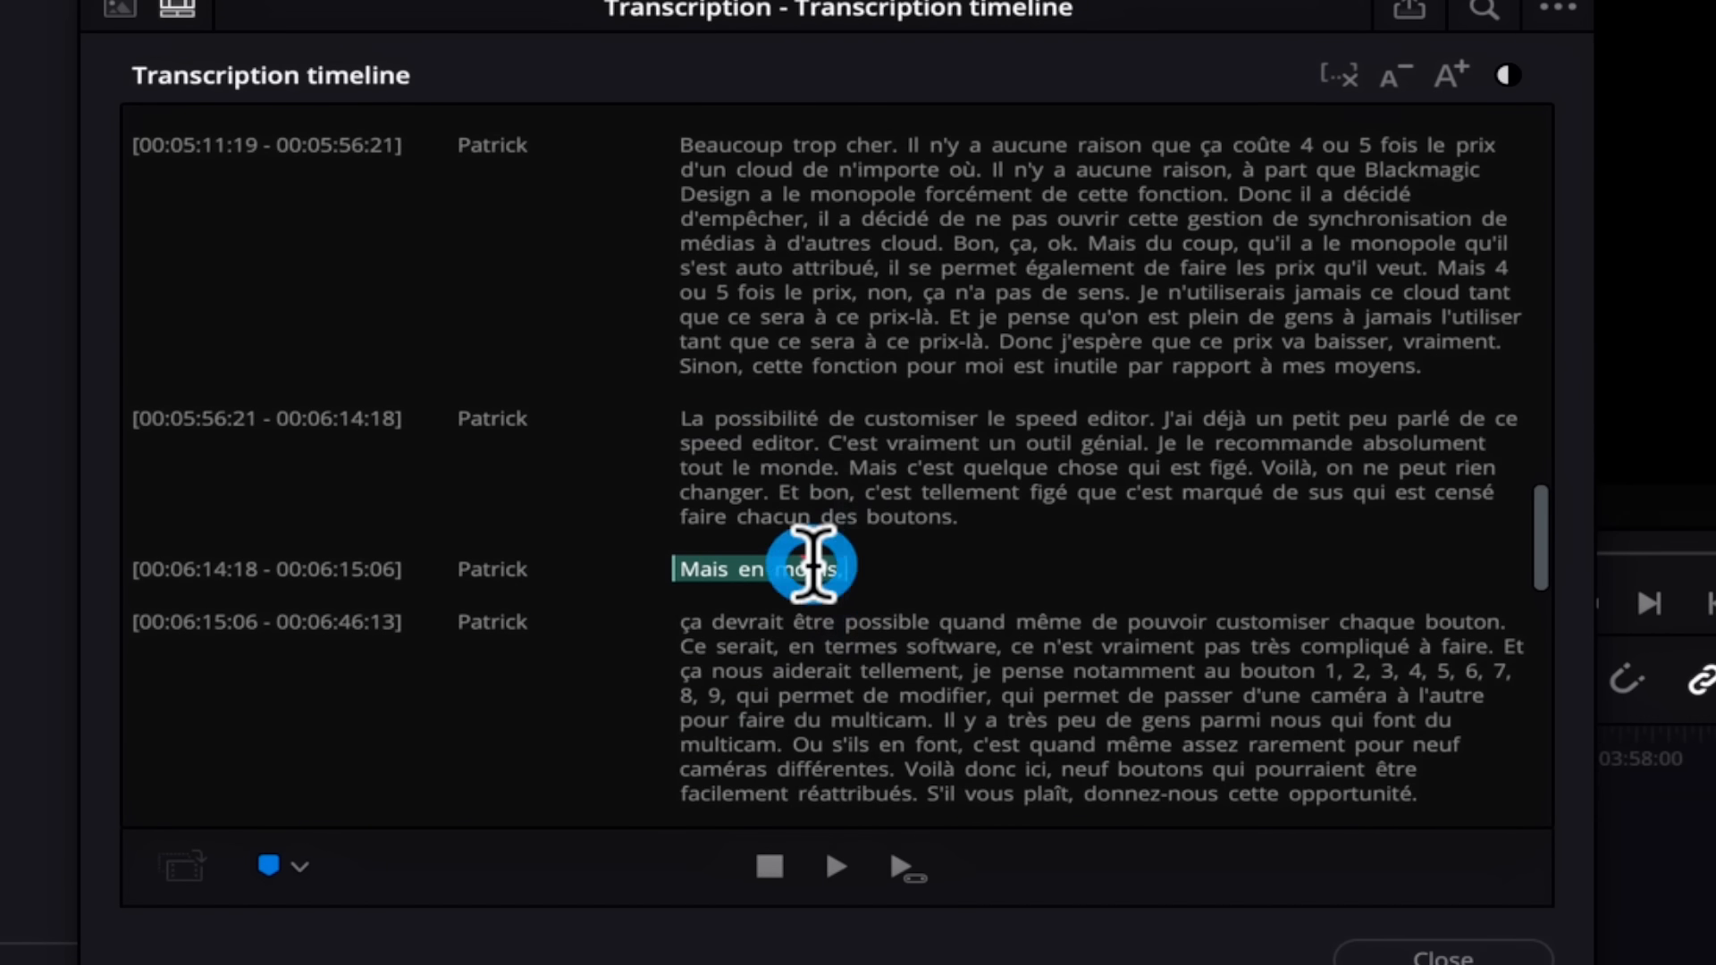
pyautogui.press('Delete')
pyautogui.scroll(-4, 811, 565)
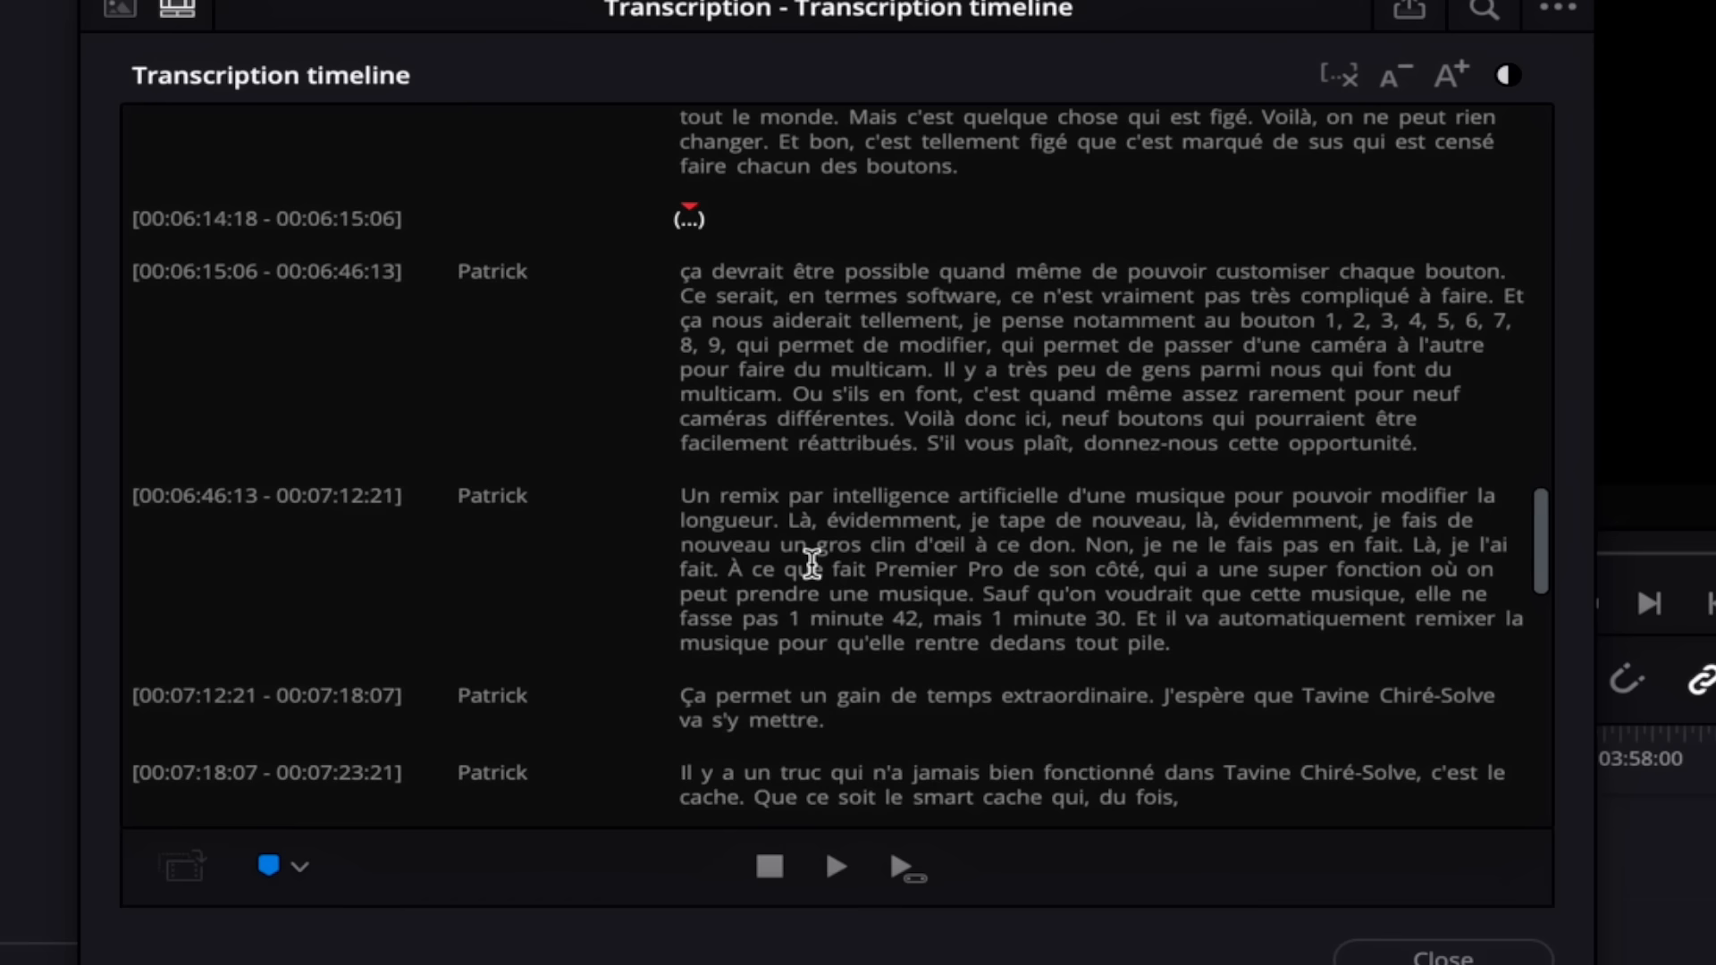
pyautogui.scroll(20, 861, 395)
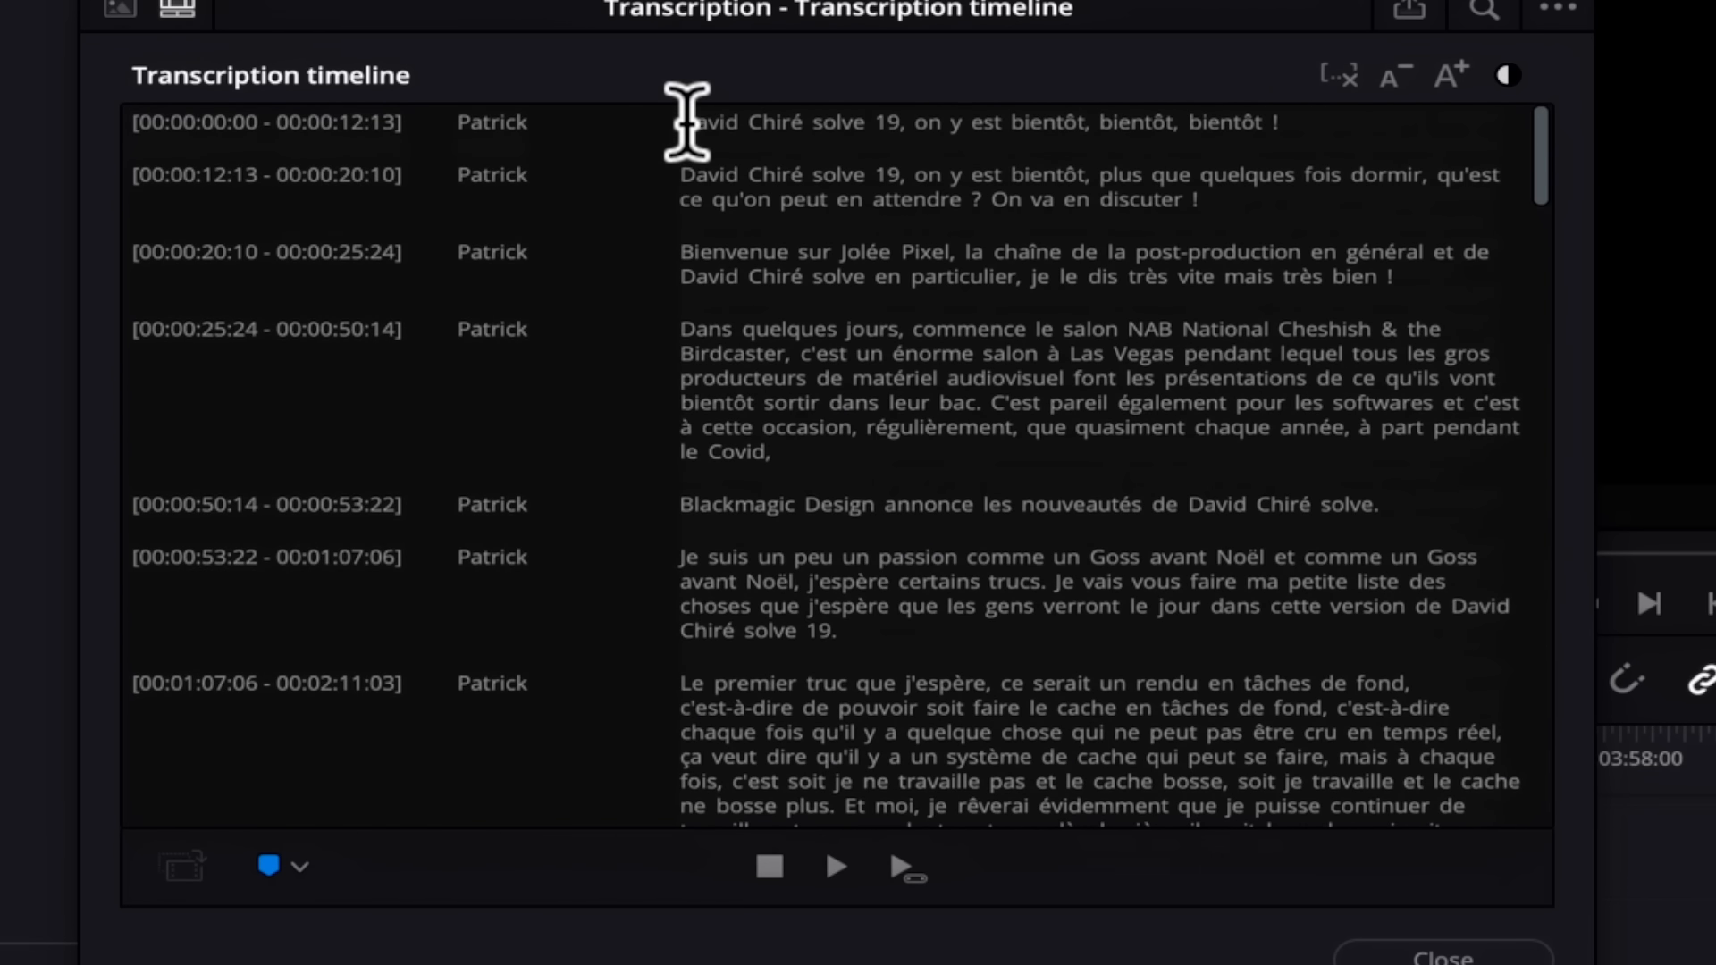
pyautogui.click(682, 123)
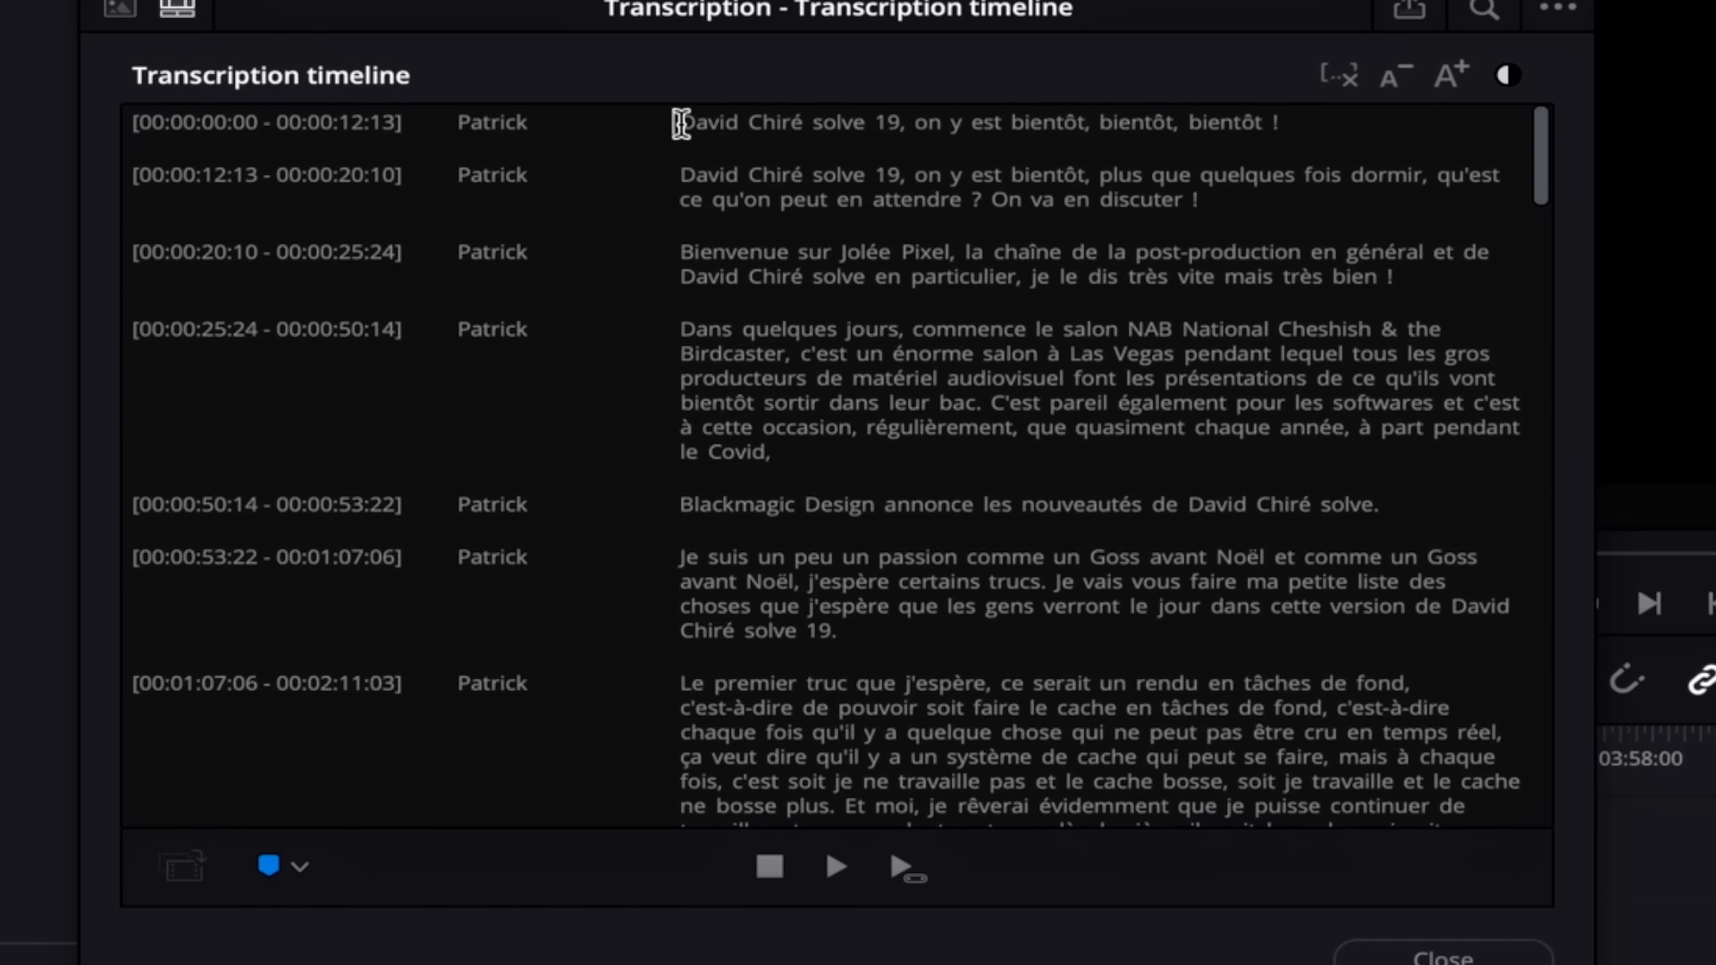
pyautogui.hotkey('ctrl', 'v')
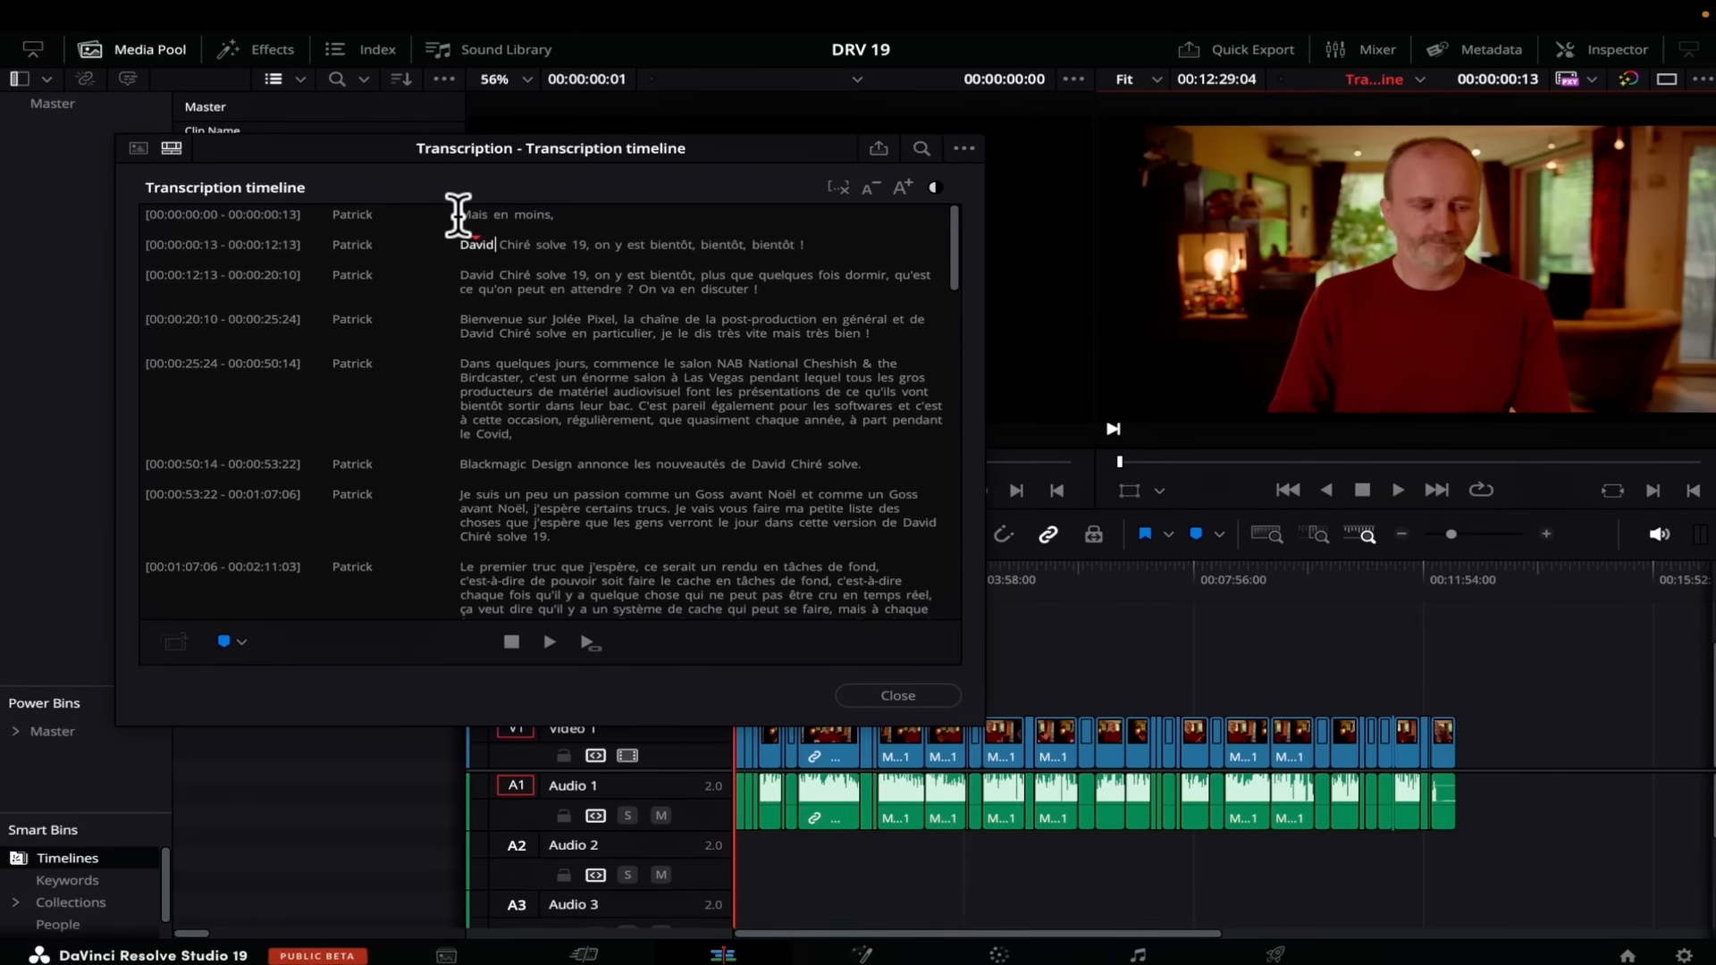
pyautogui.click(682, 122)
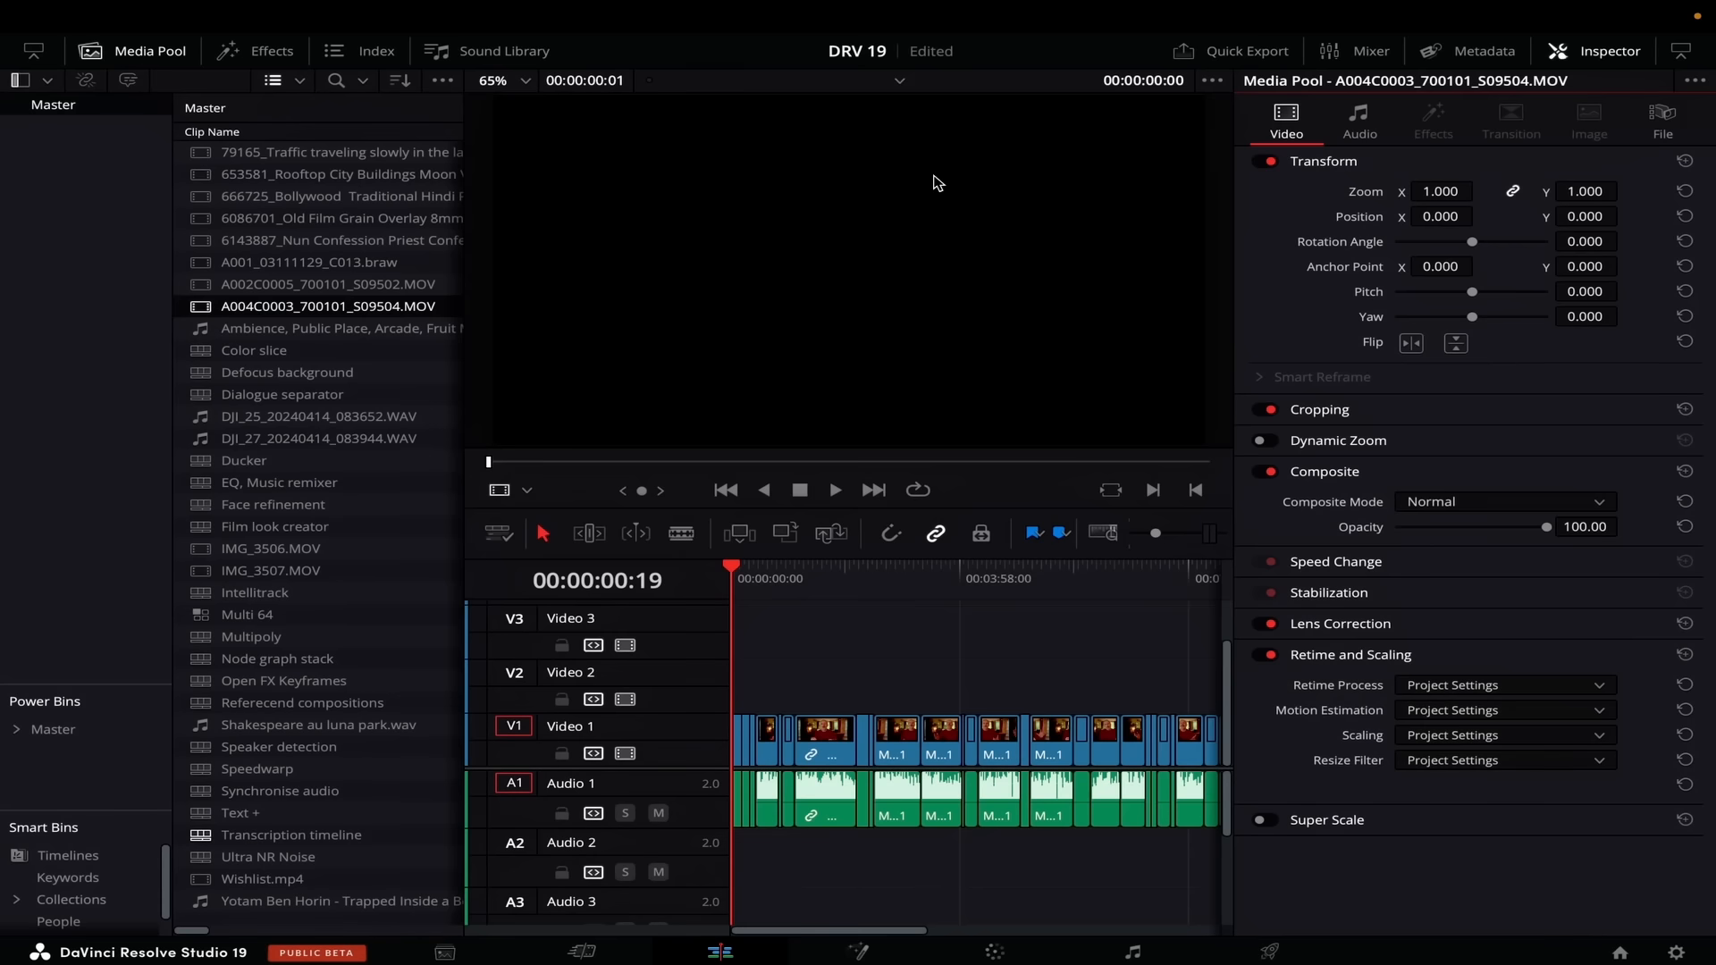
# Step: Show the file properties of clip A004C0003_700101_S09504.MOV and scrub through its audio waveform
pyautogui.click(277, 304)
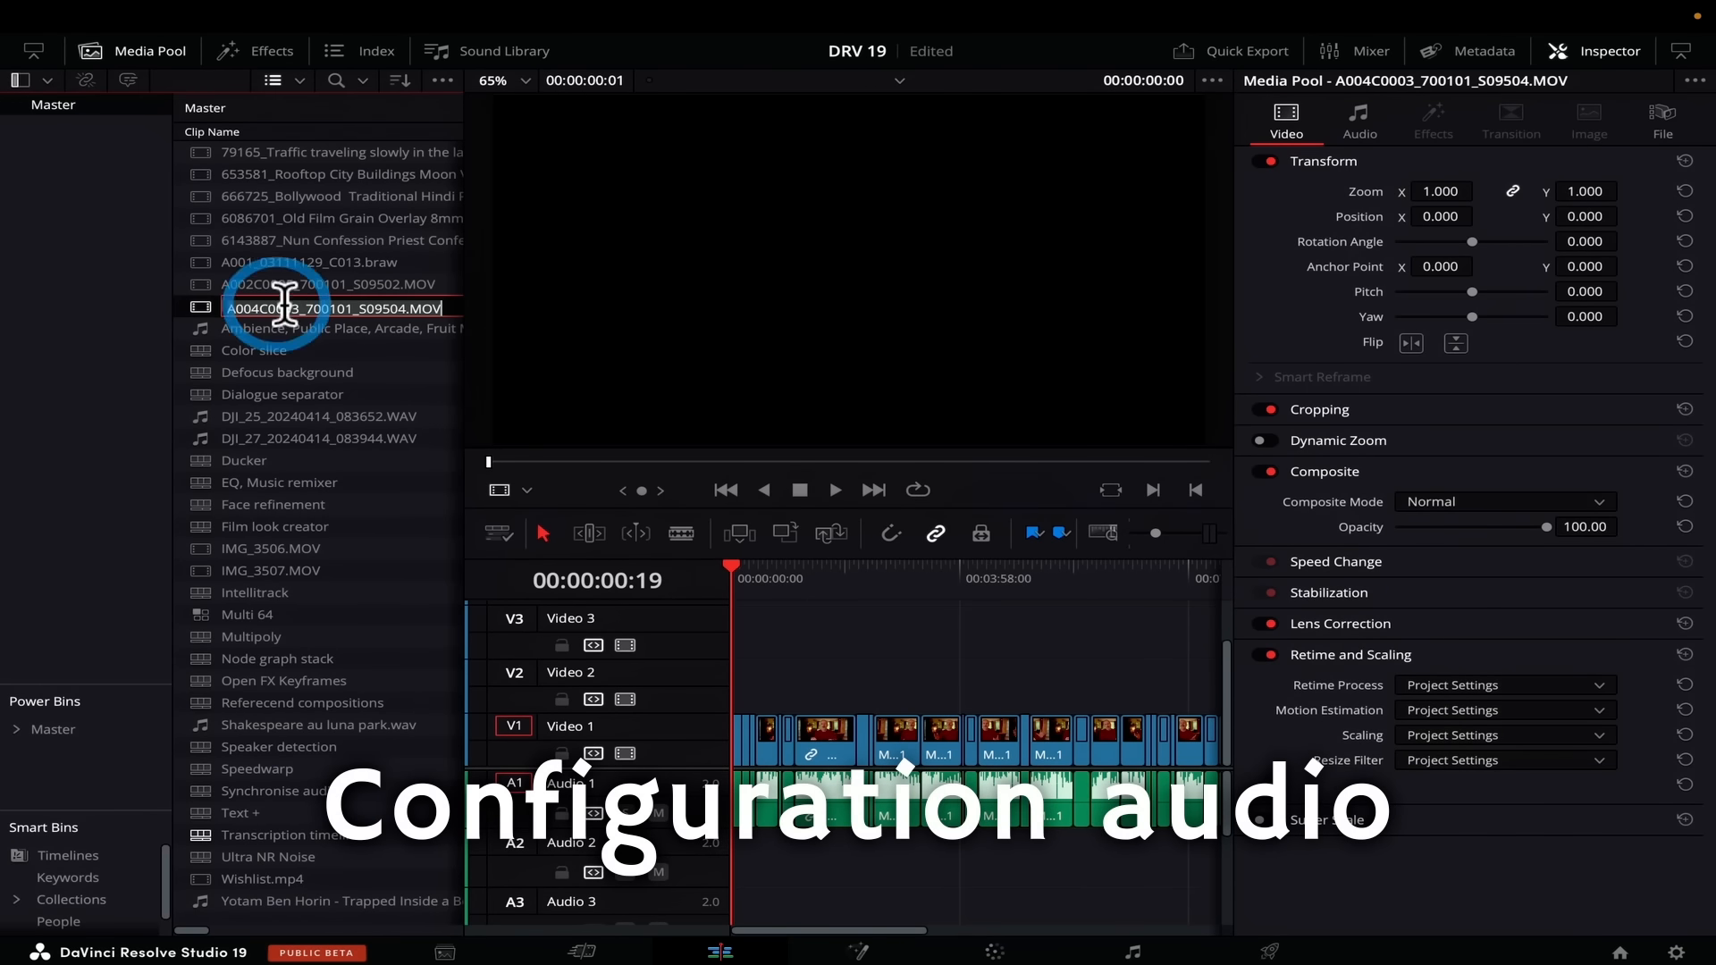
pyautogui.click(1654, 115)
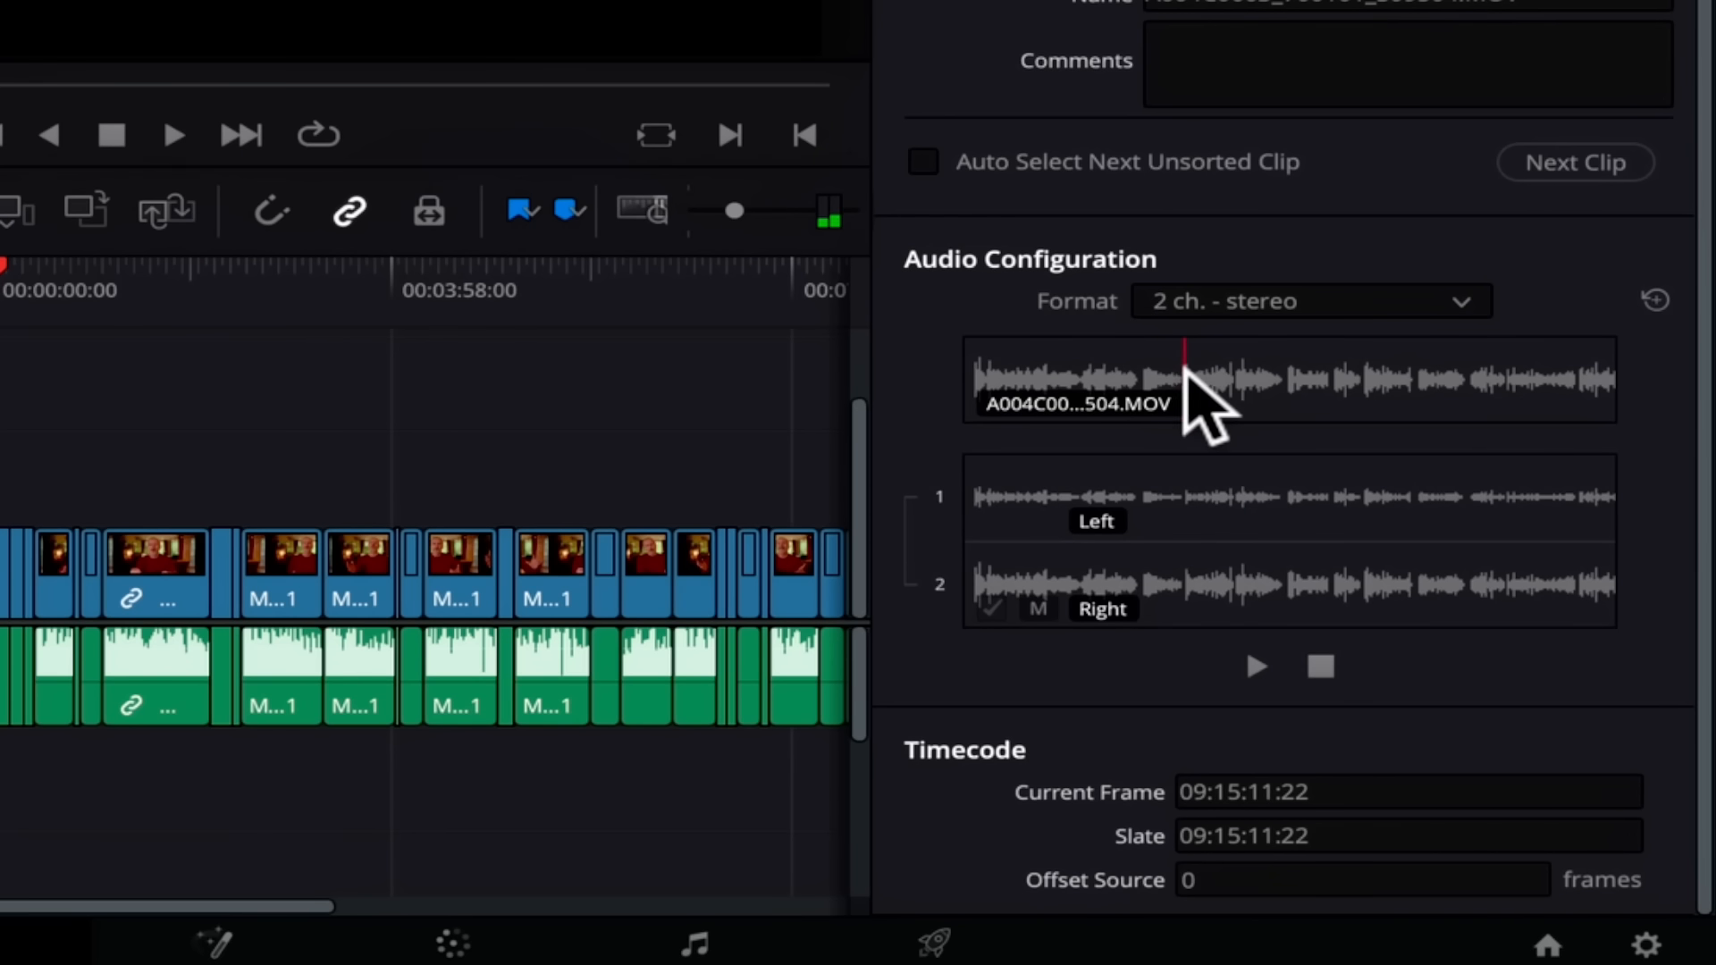
pyautogui.moveTo(1184, 364); pyautogui.dragTo(1252, 373)
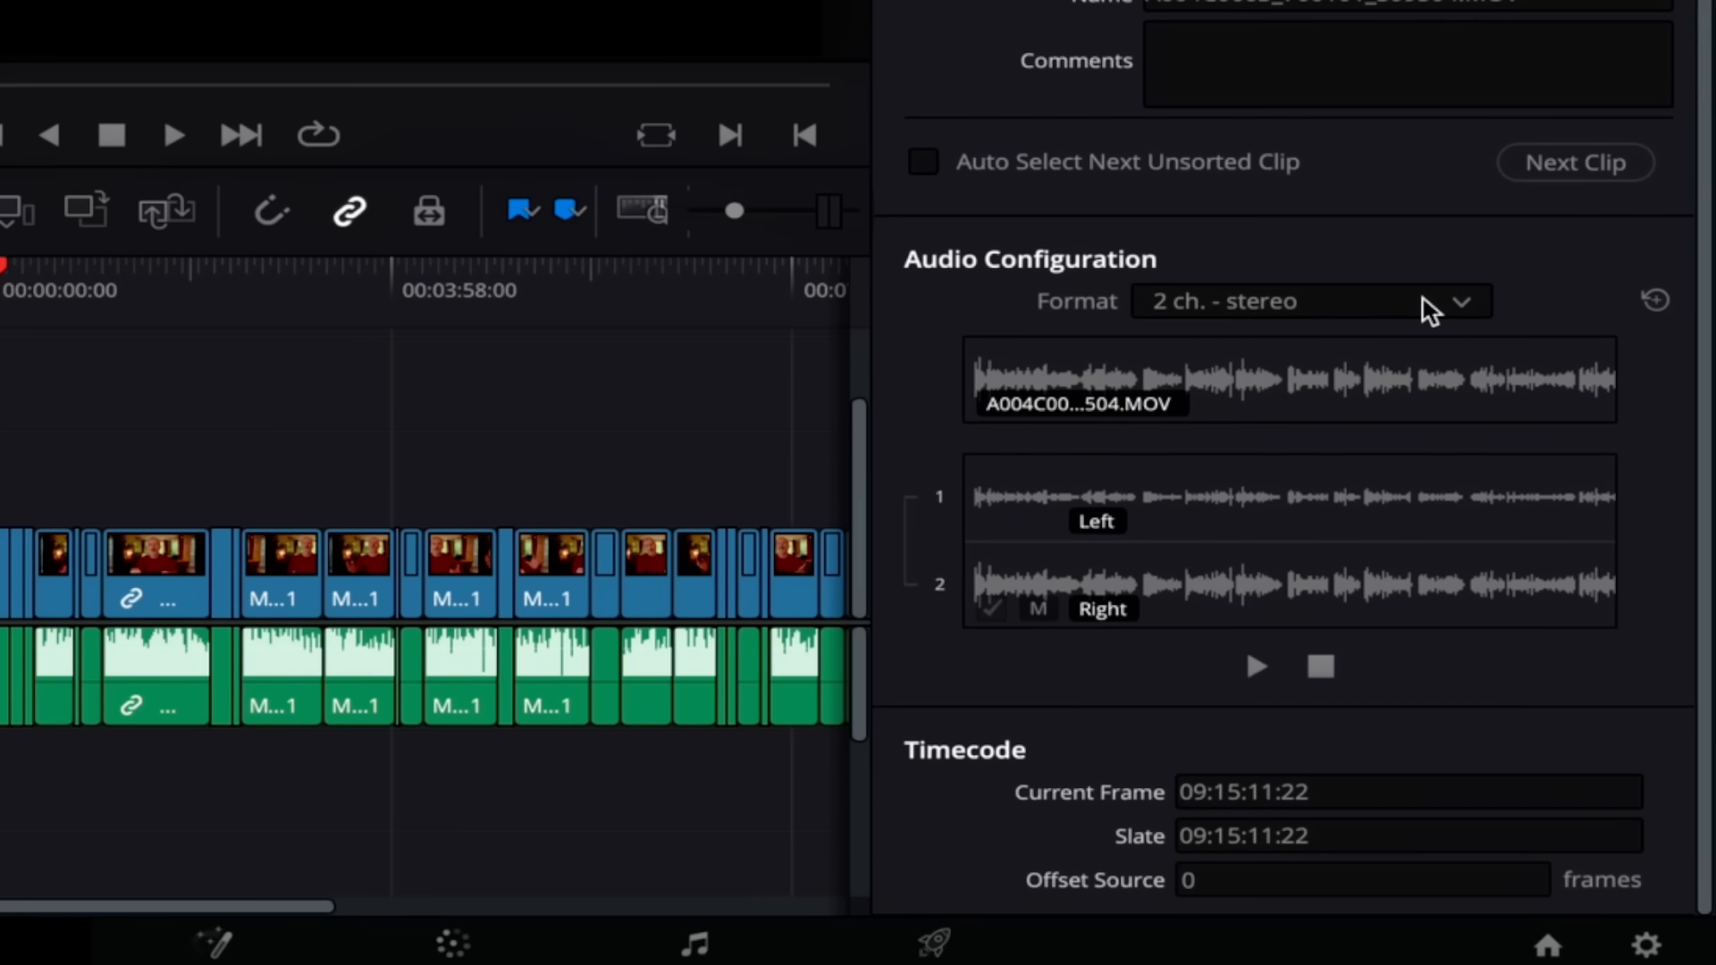
# Step: Set the clip's audio format to 2 ch. - mono and toggle the mute of channel 1
pyautogui.click(1430, 311)
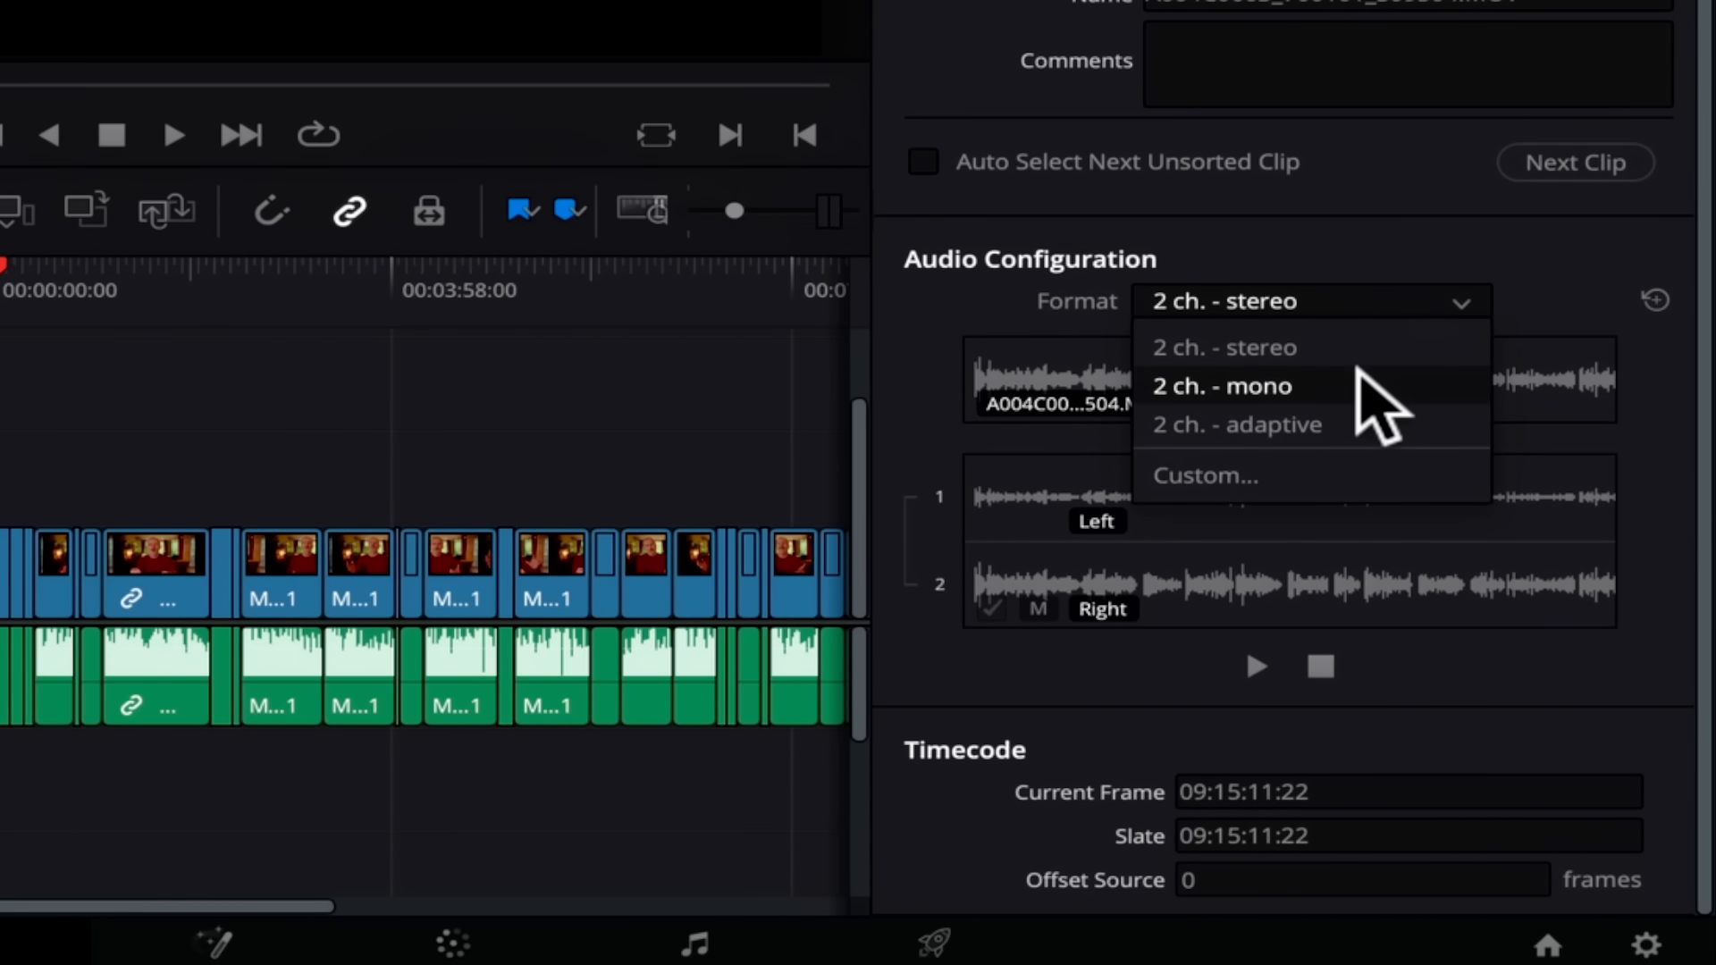
pyautogui.click(1357, 384)
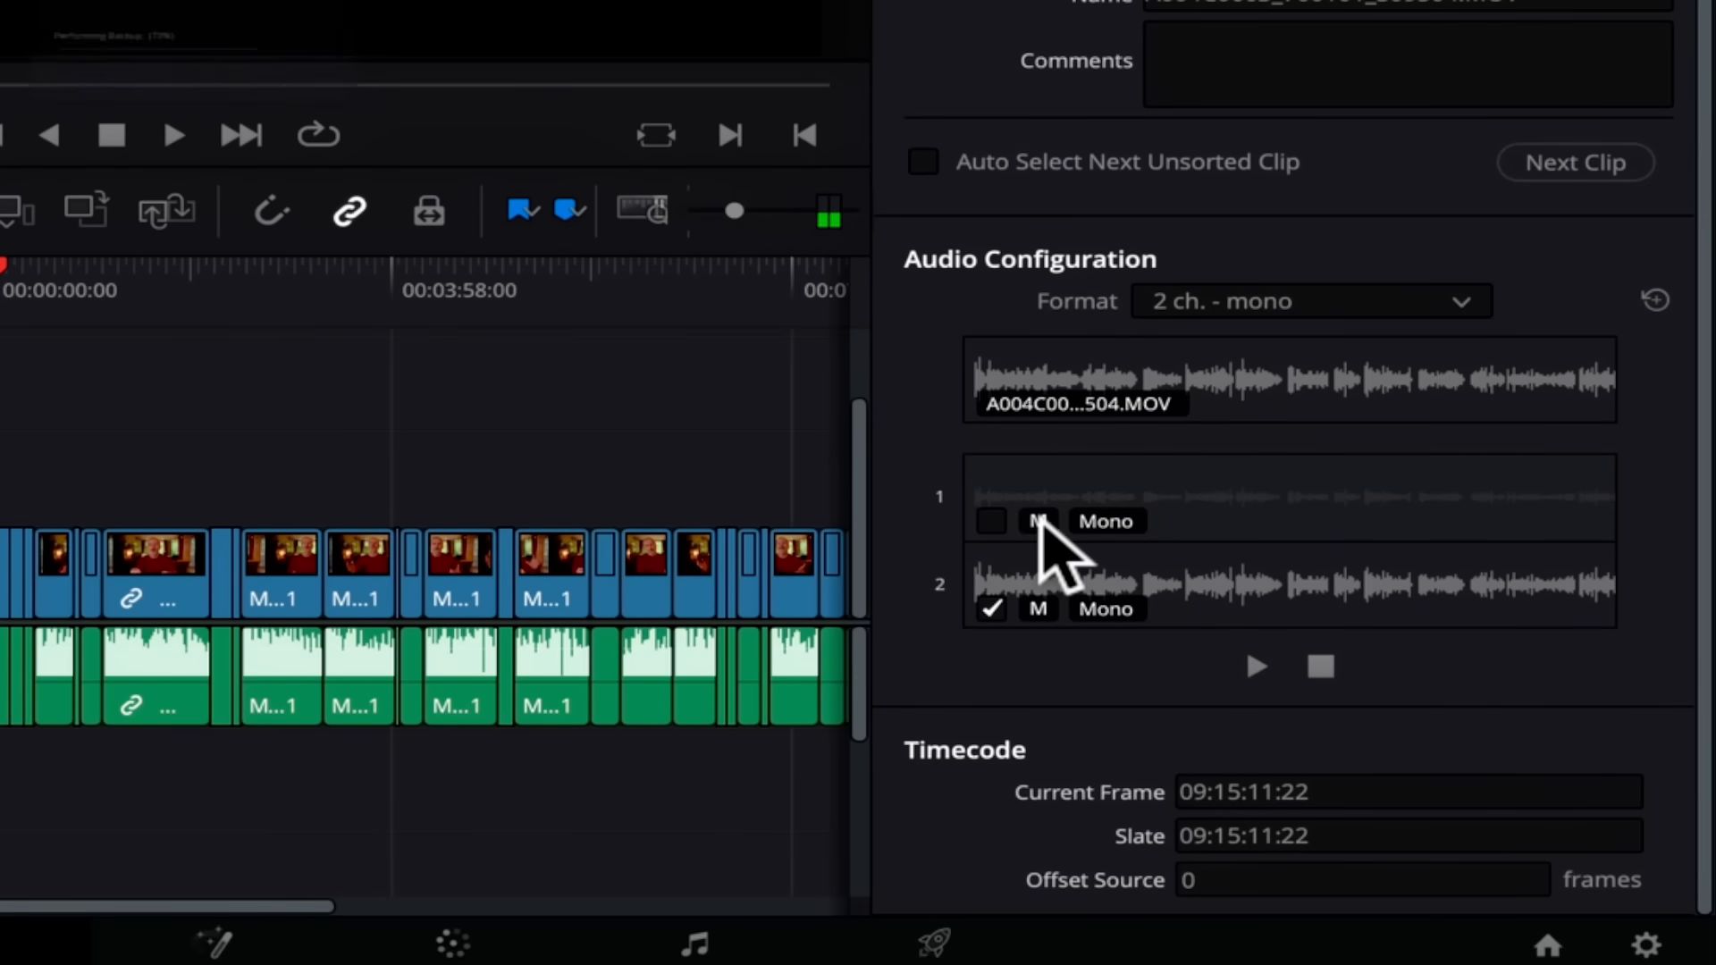
pyautogui.click(1038, 522)
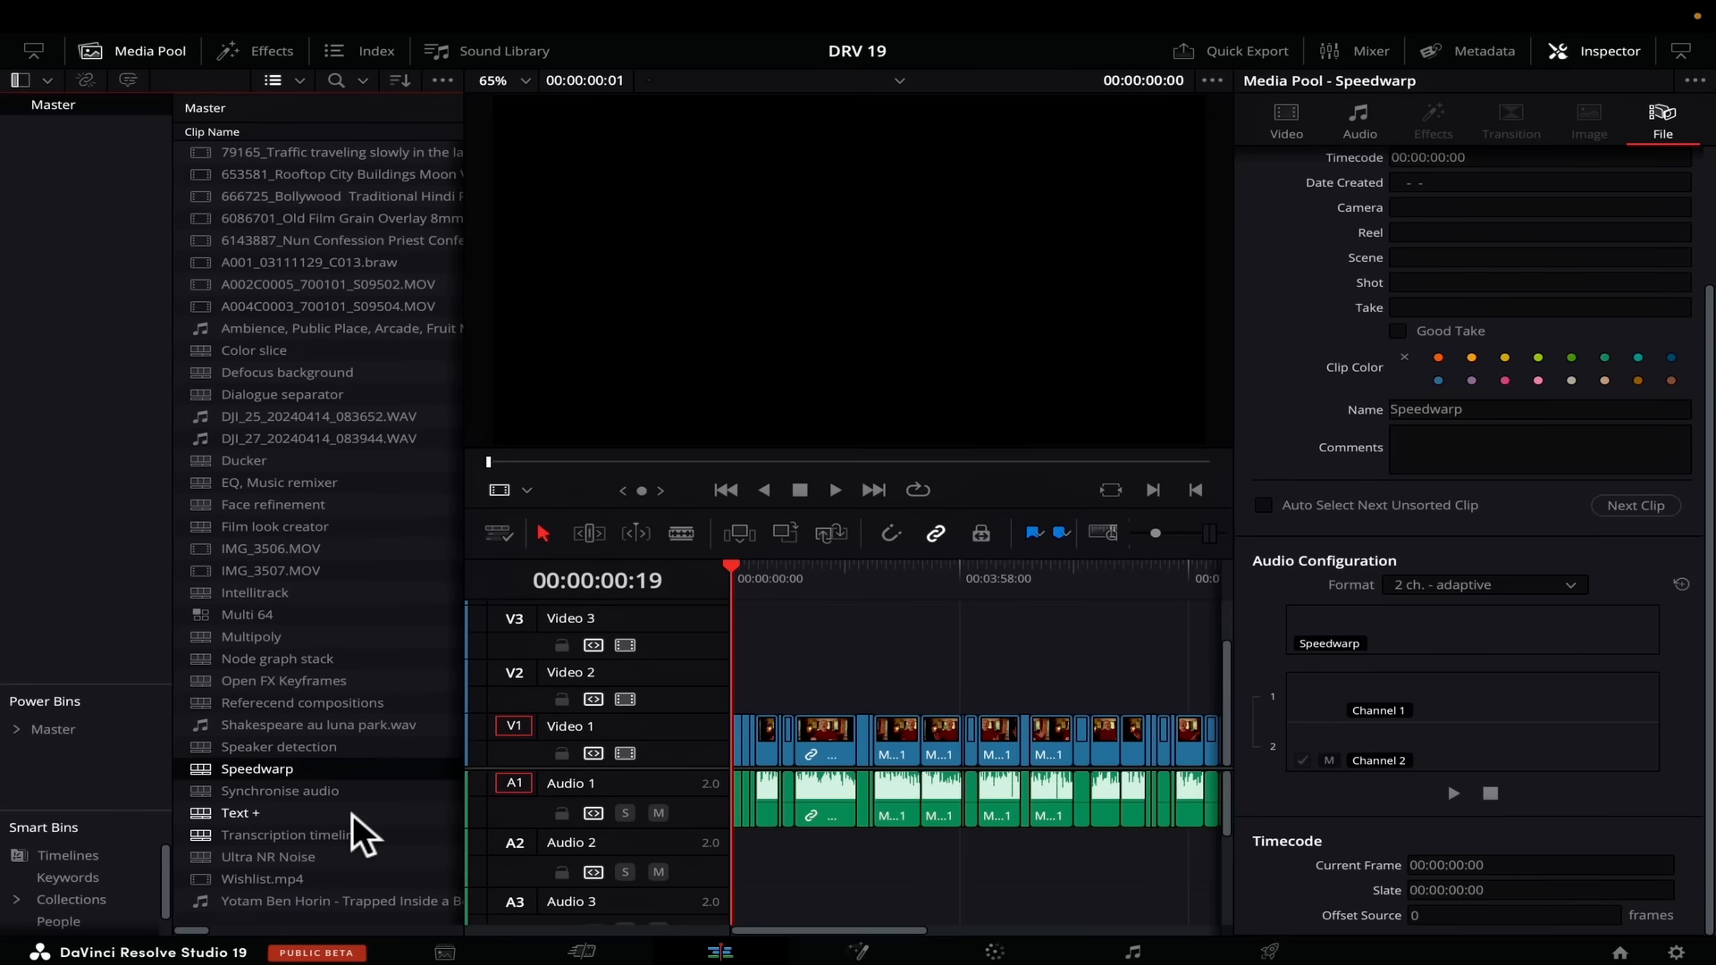
# Step: Delete the Speedwarp timeline from the media pool and confirm its removal
pyautogui.click(194, 770)
pyautogui.press('Delete')
pyautogui.press('Return')
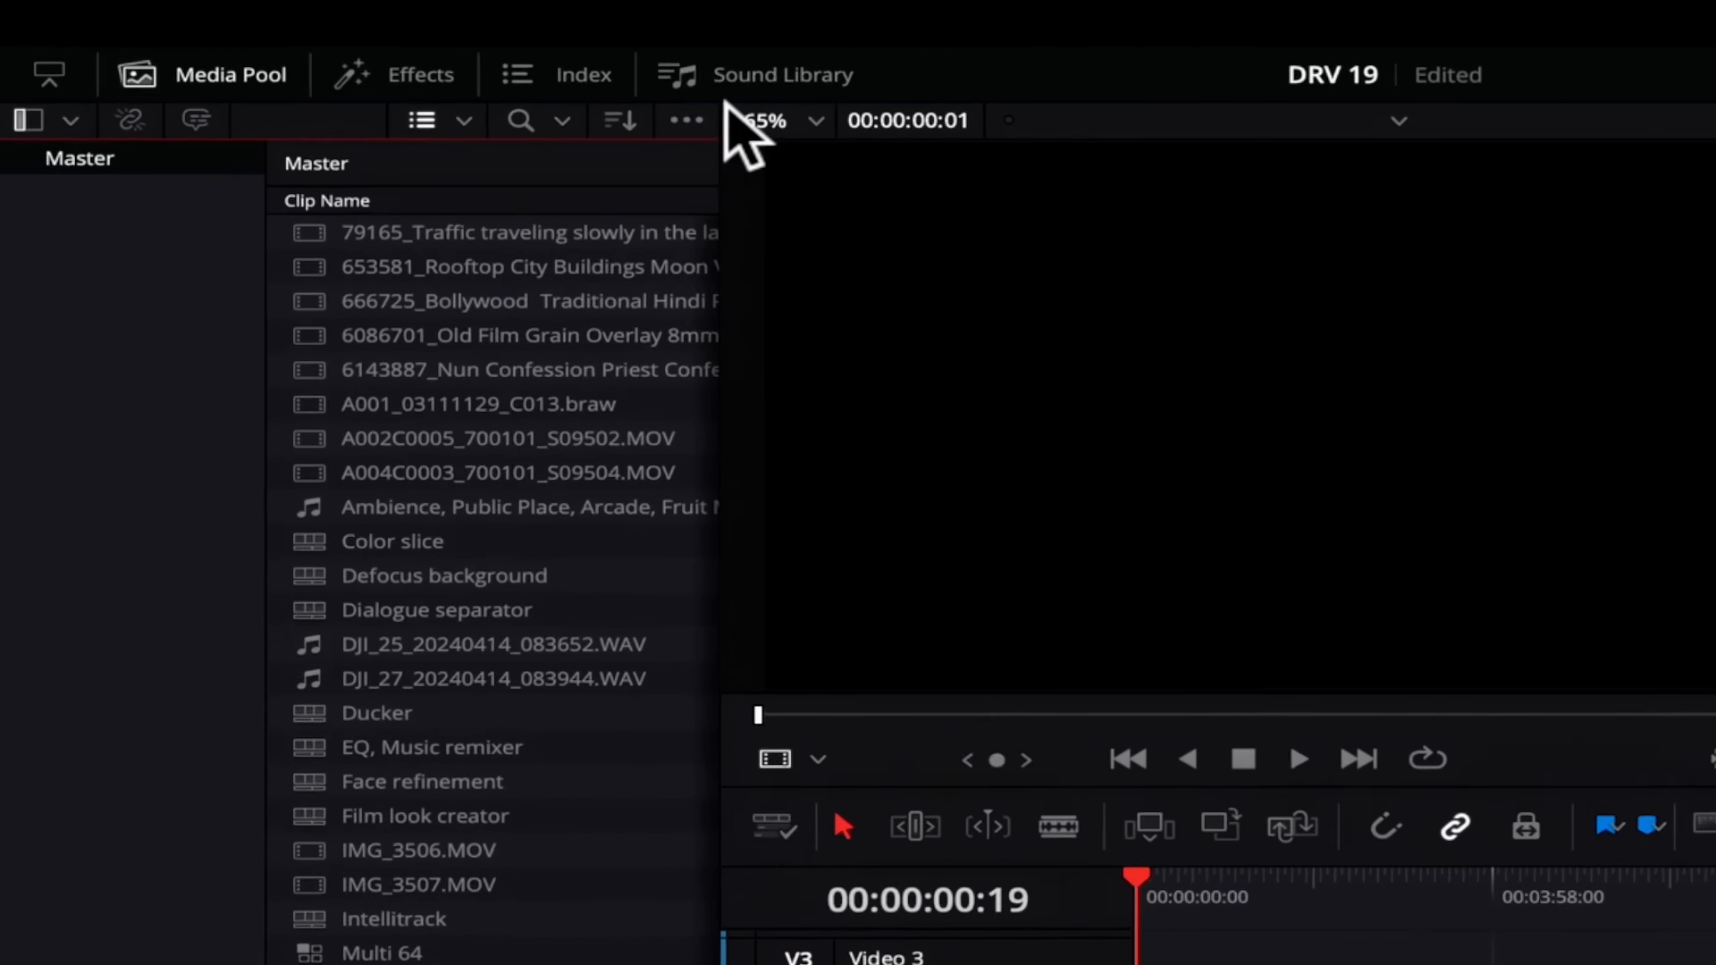
# Step: Restore the deleted Speedwarp timeline from its backup dated 13/04/2024 10:43:59
pyautogui.click(443, 79)
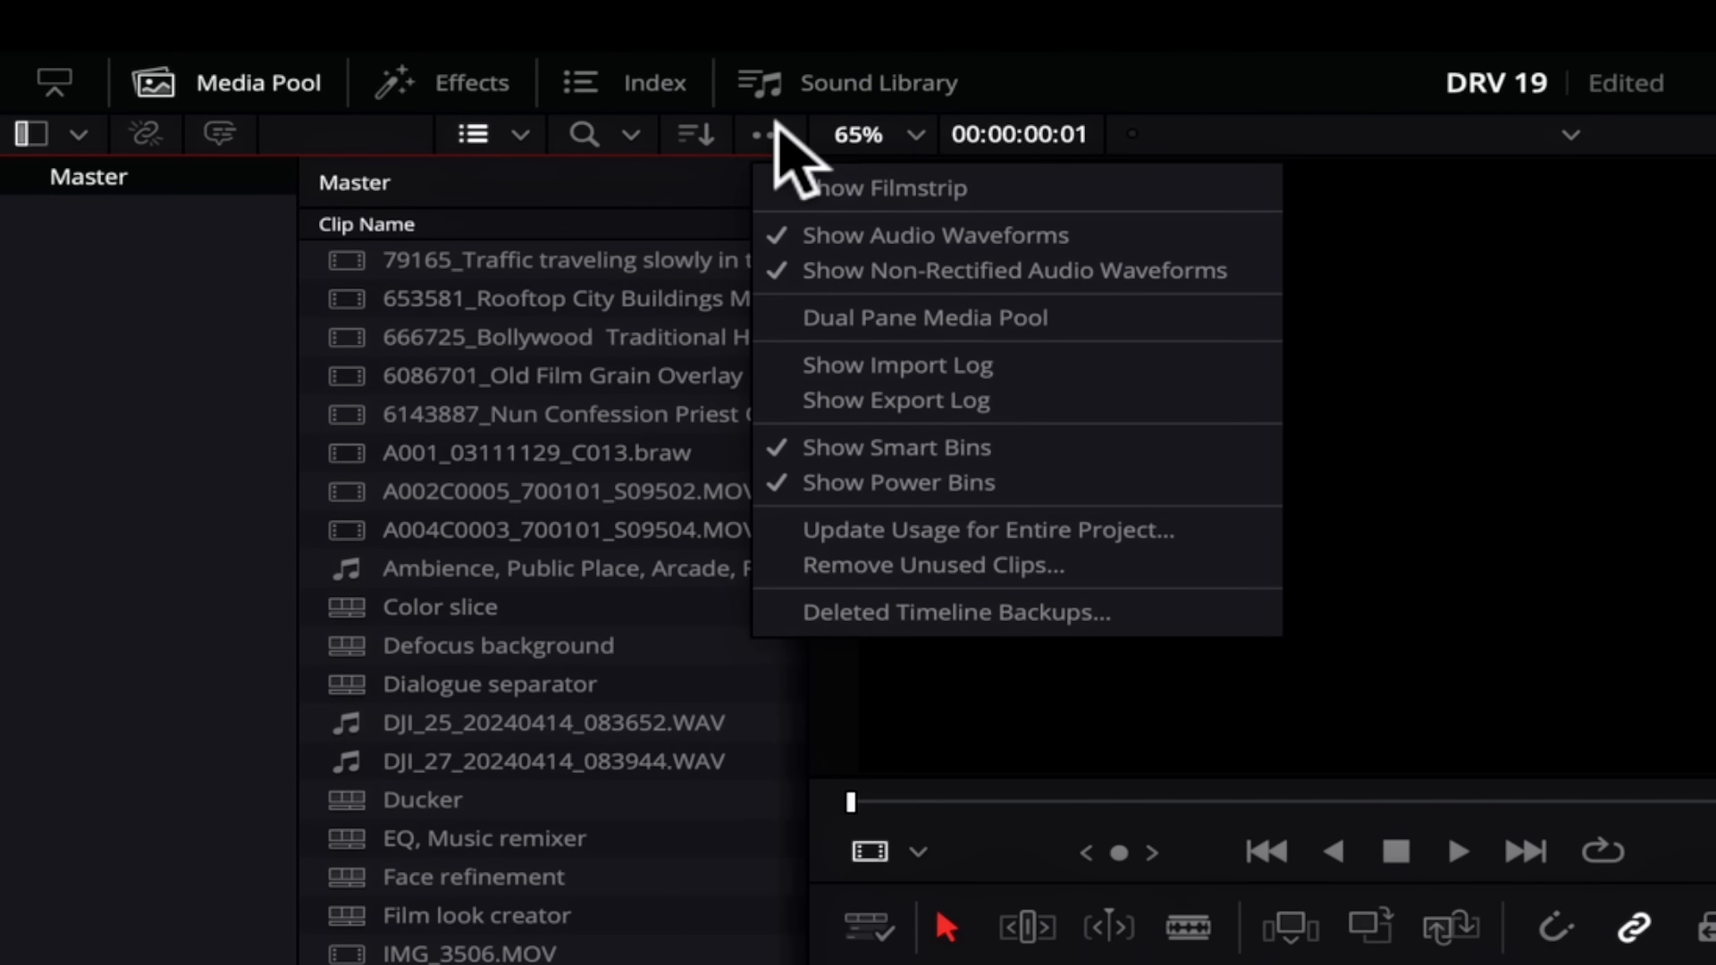
pyautogui.click(919, 613)
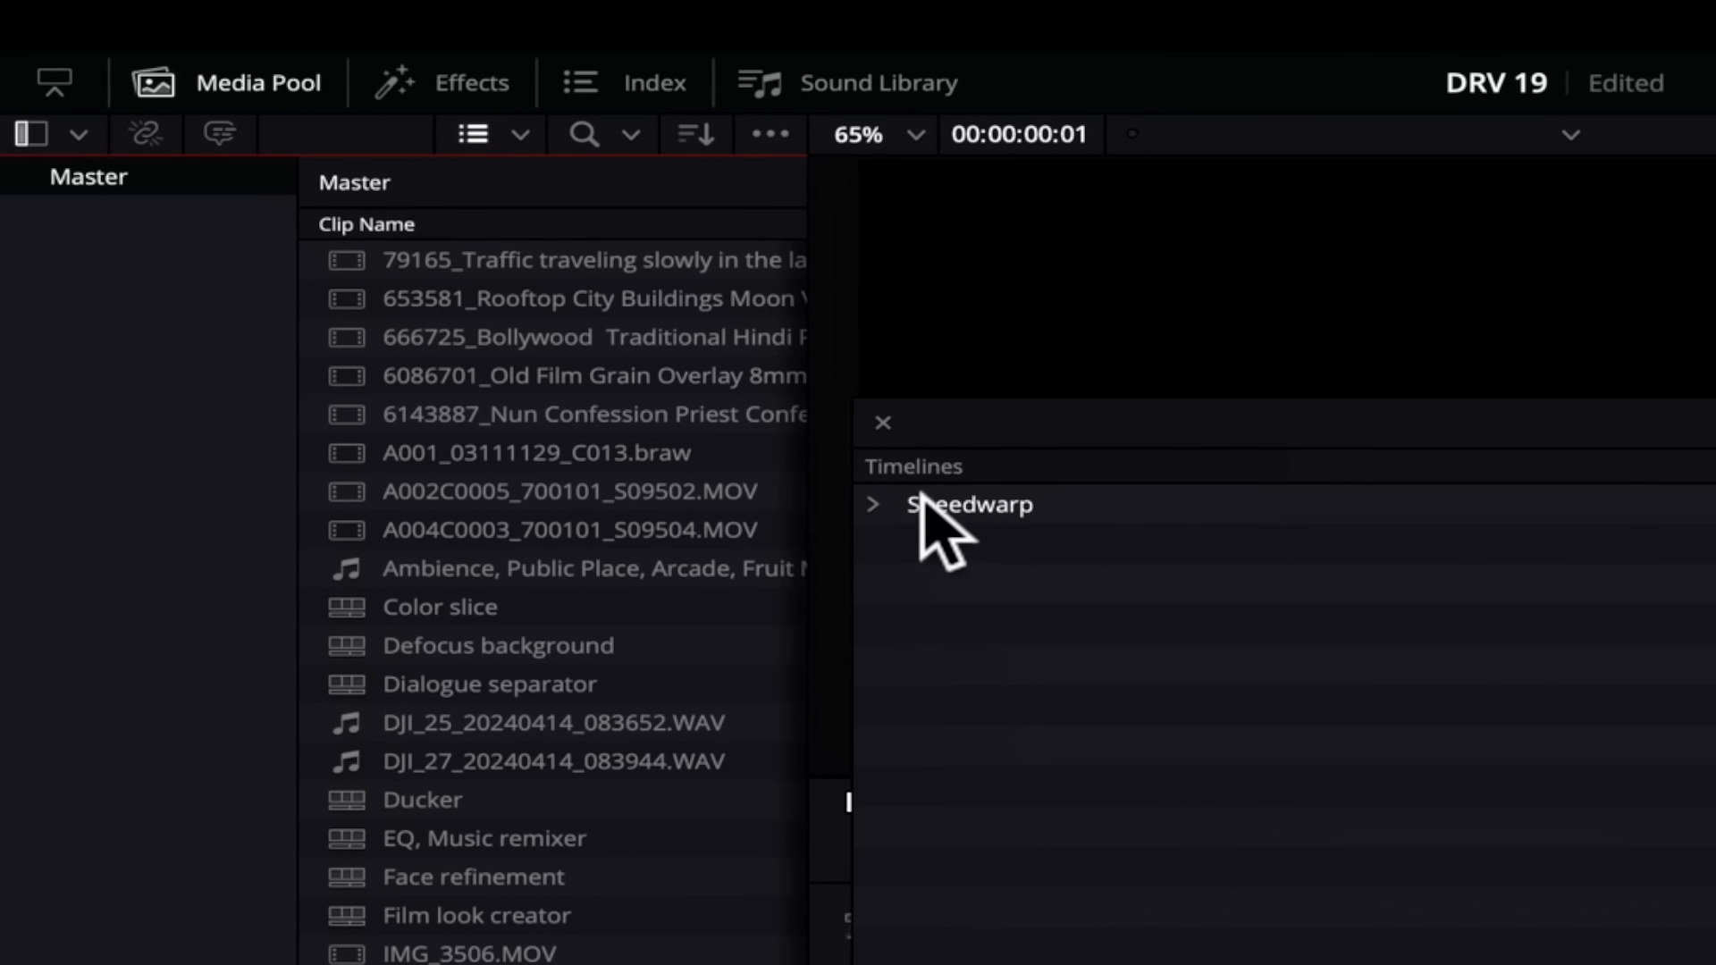
pyautogui.click(869, 501)
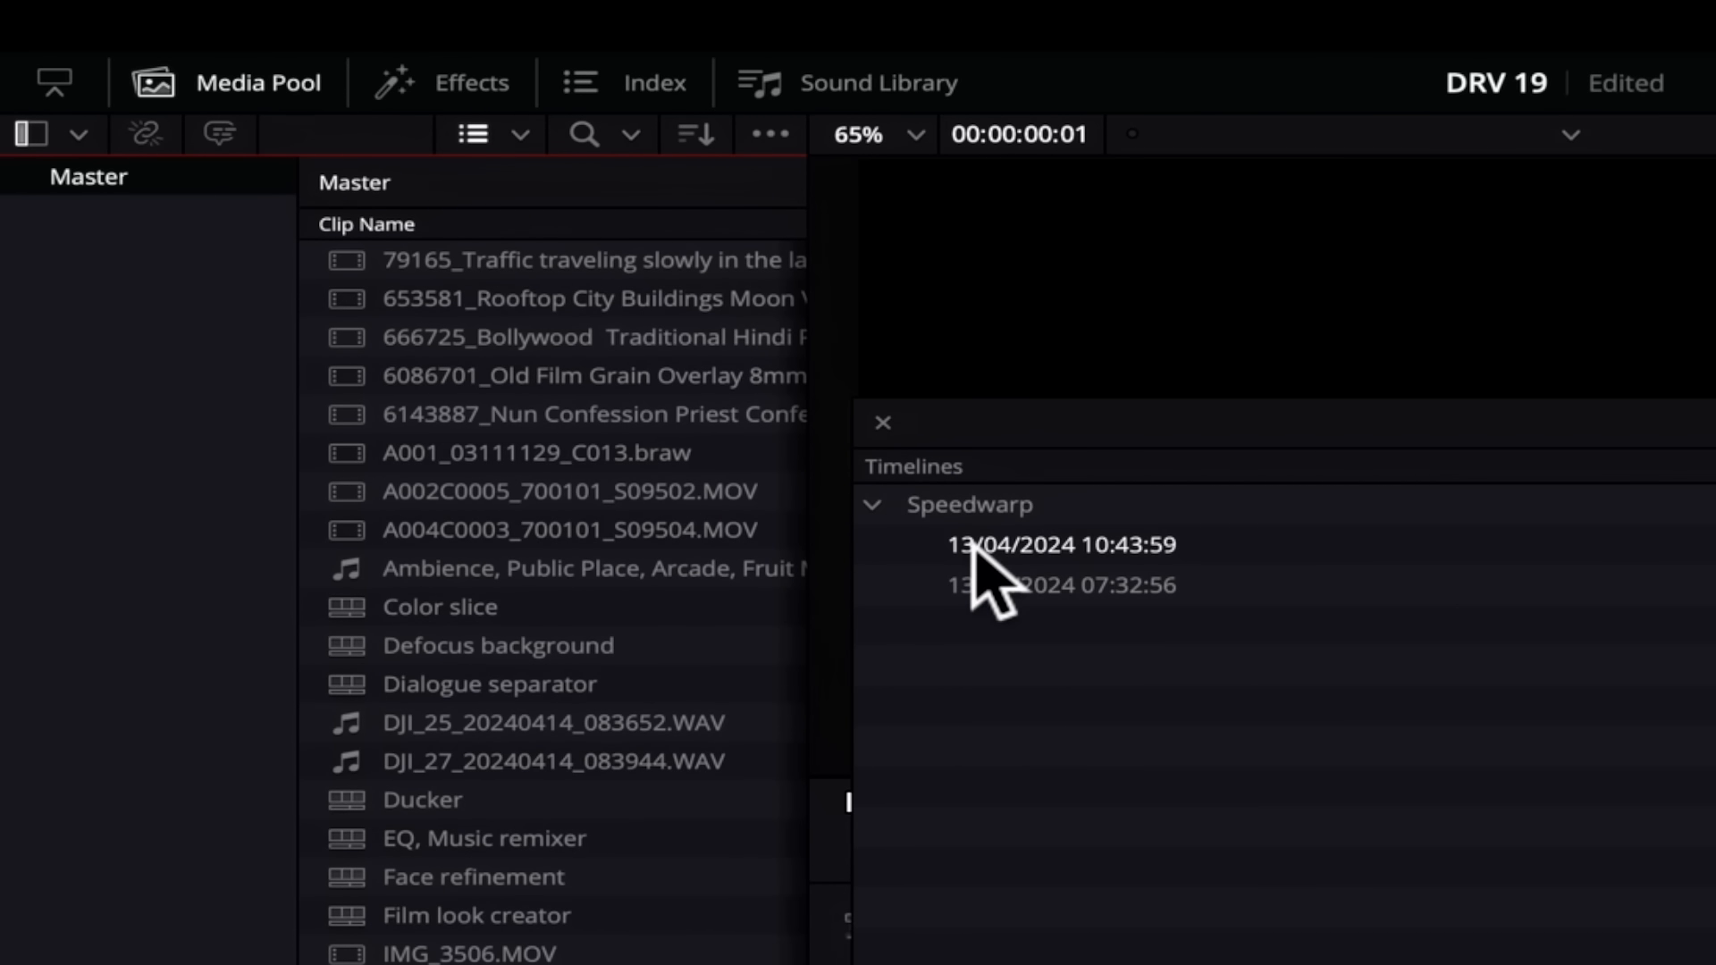
pyautogui.click(1019, 544)
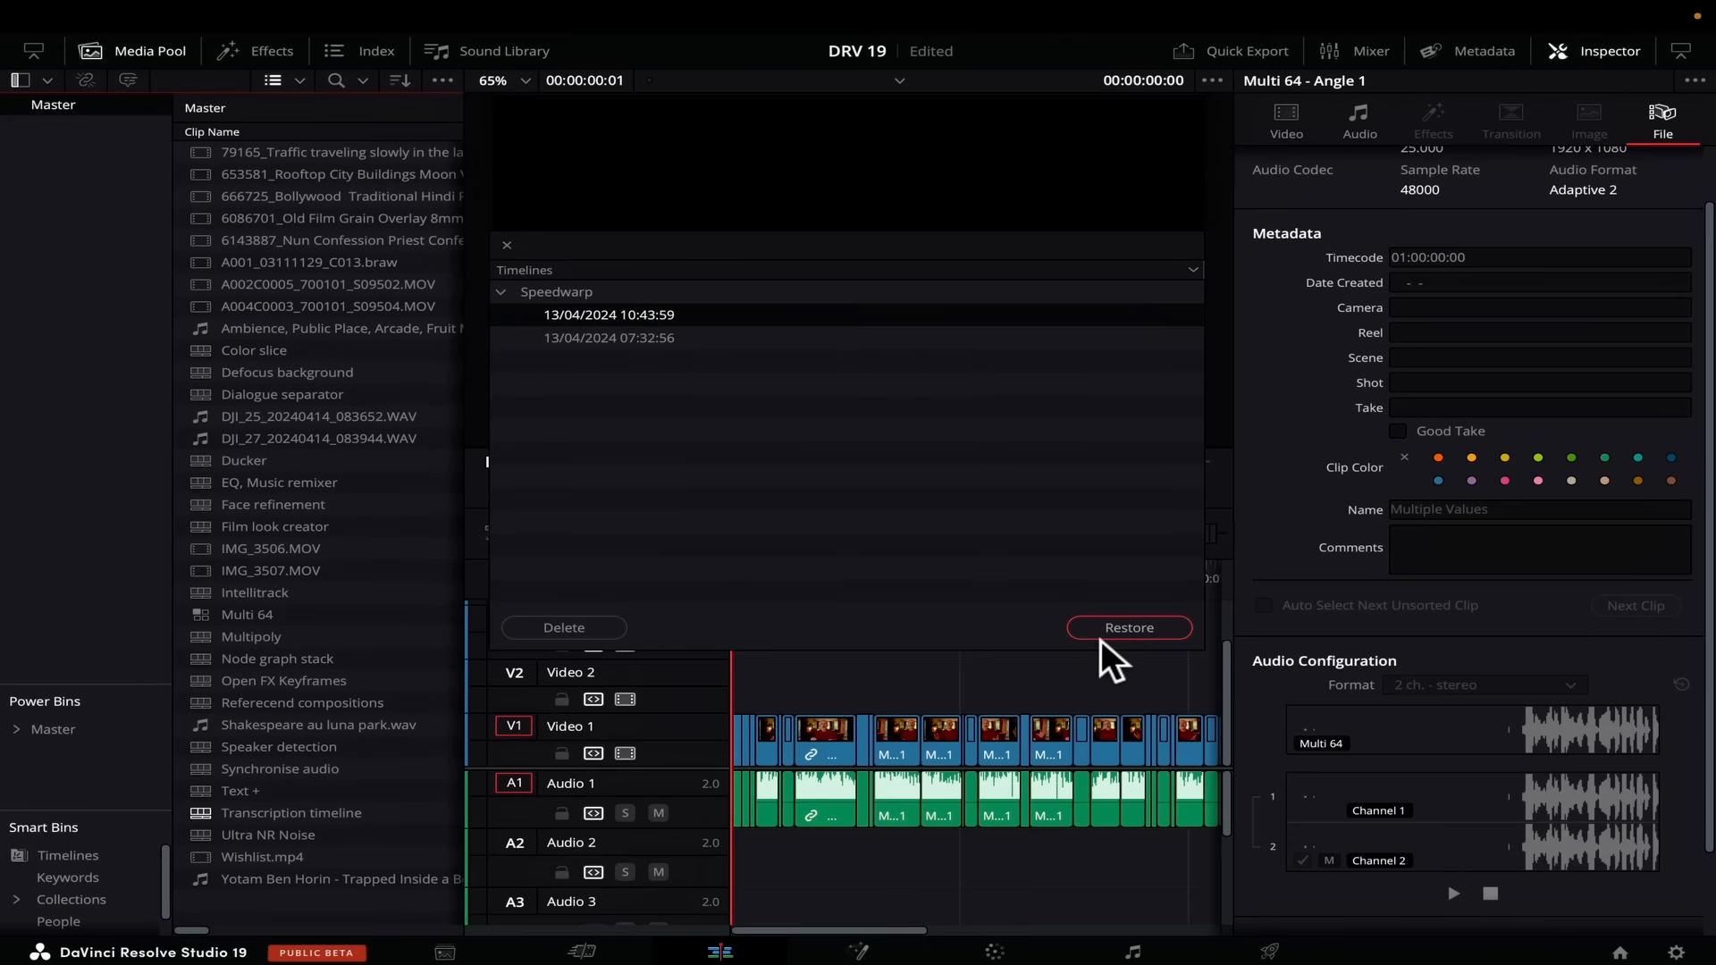
pyautogui.click(1110, 626)
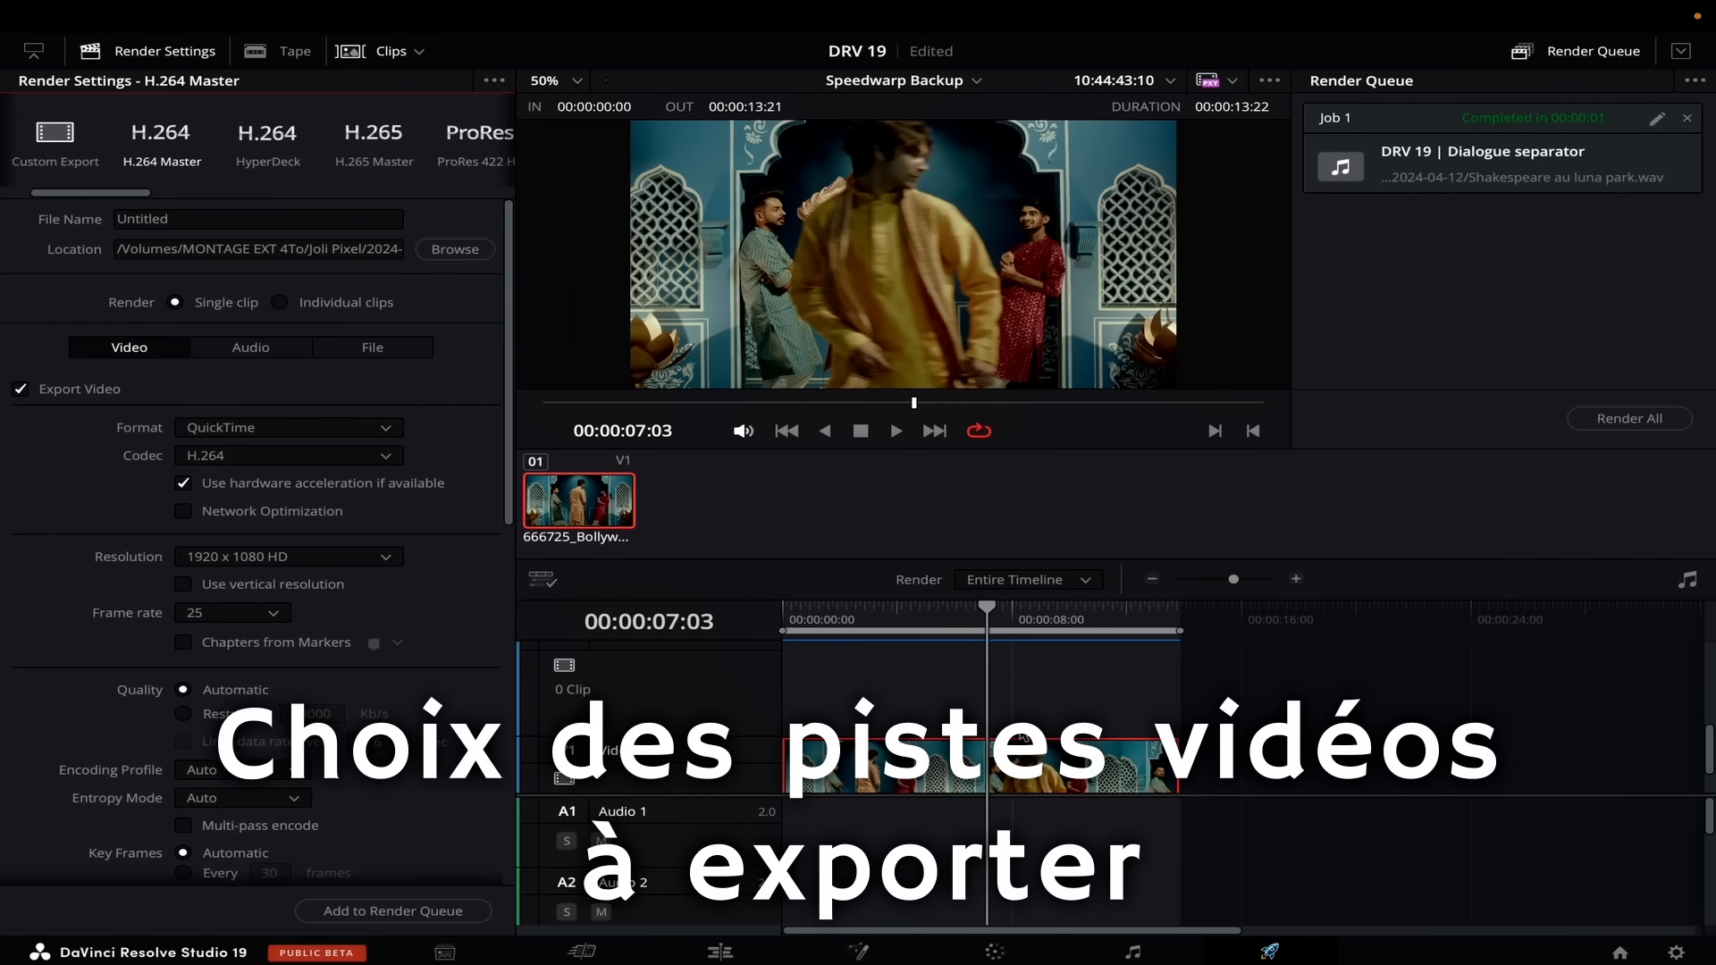
# Step: Turn off Render All Video Tracks in the video render settings and disable tracks Video 2 and Video 1 for export
pyautogui.click(129, 346)
pyautogui.scroll(-2, 111, 656)
pyautogui.scroll(-7, 111, 656)
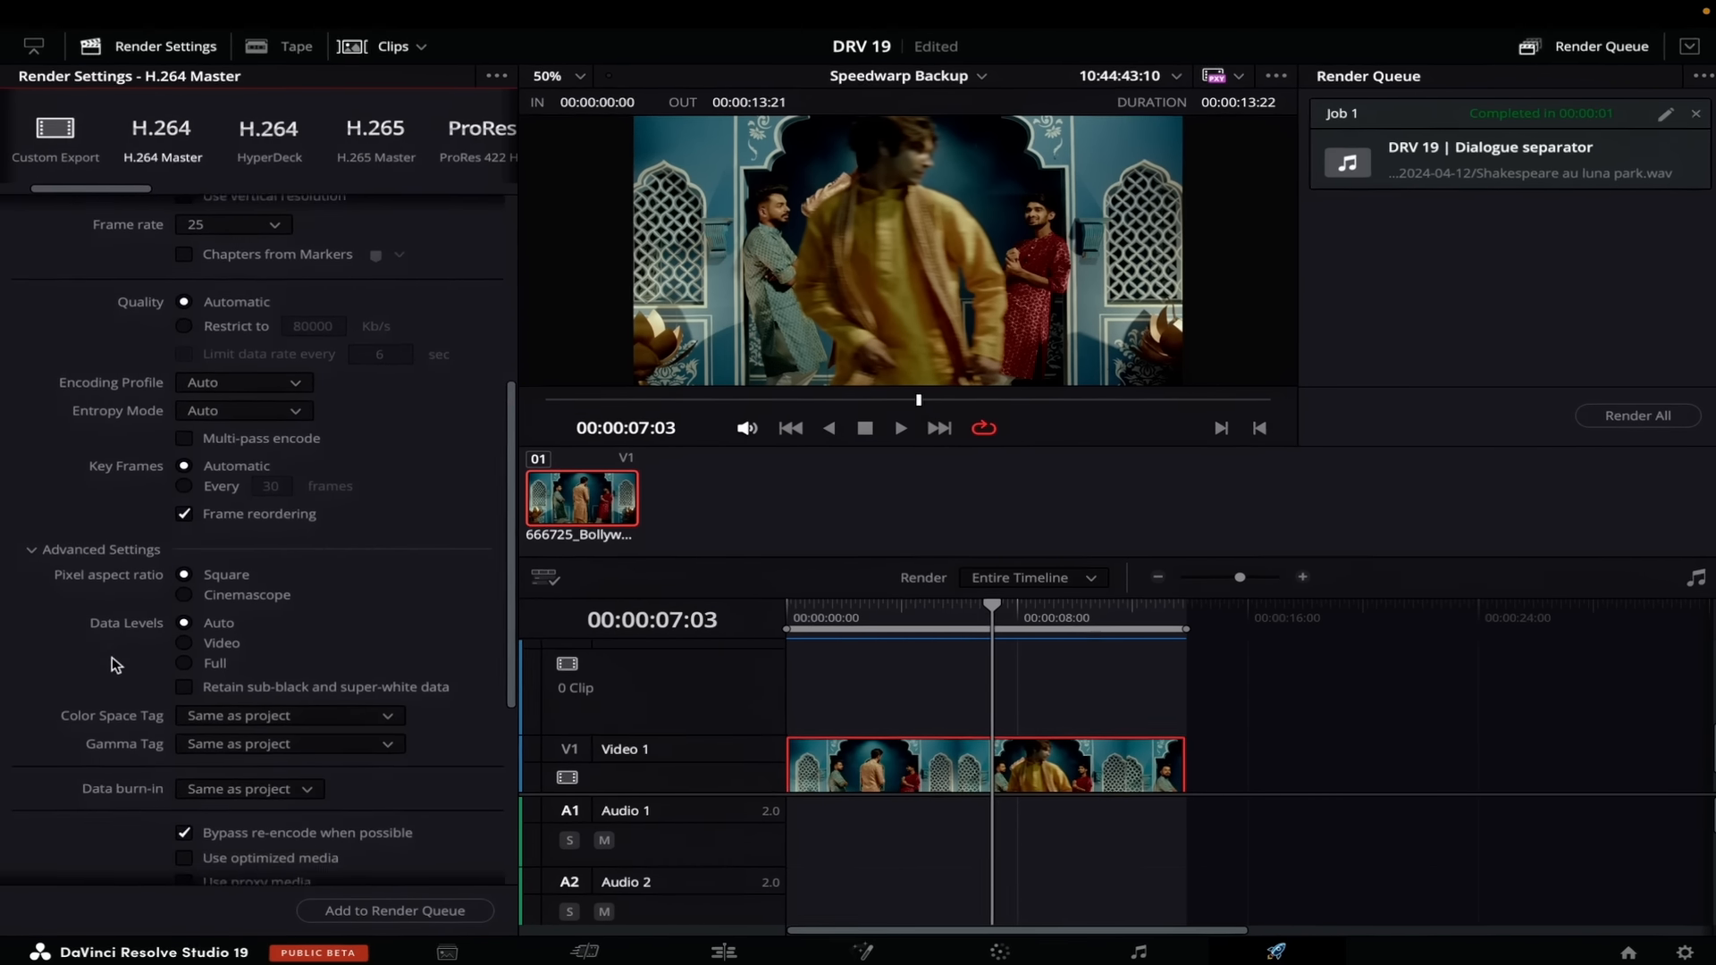
pyautogui.scroll(-5, 100, 576)
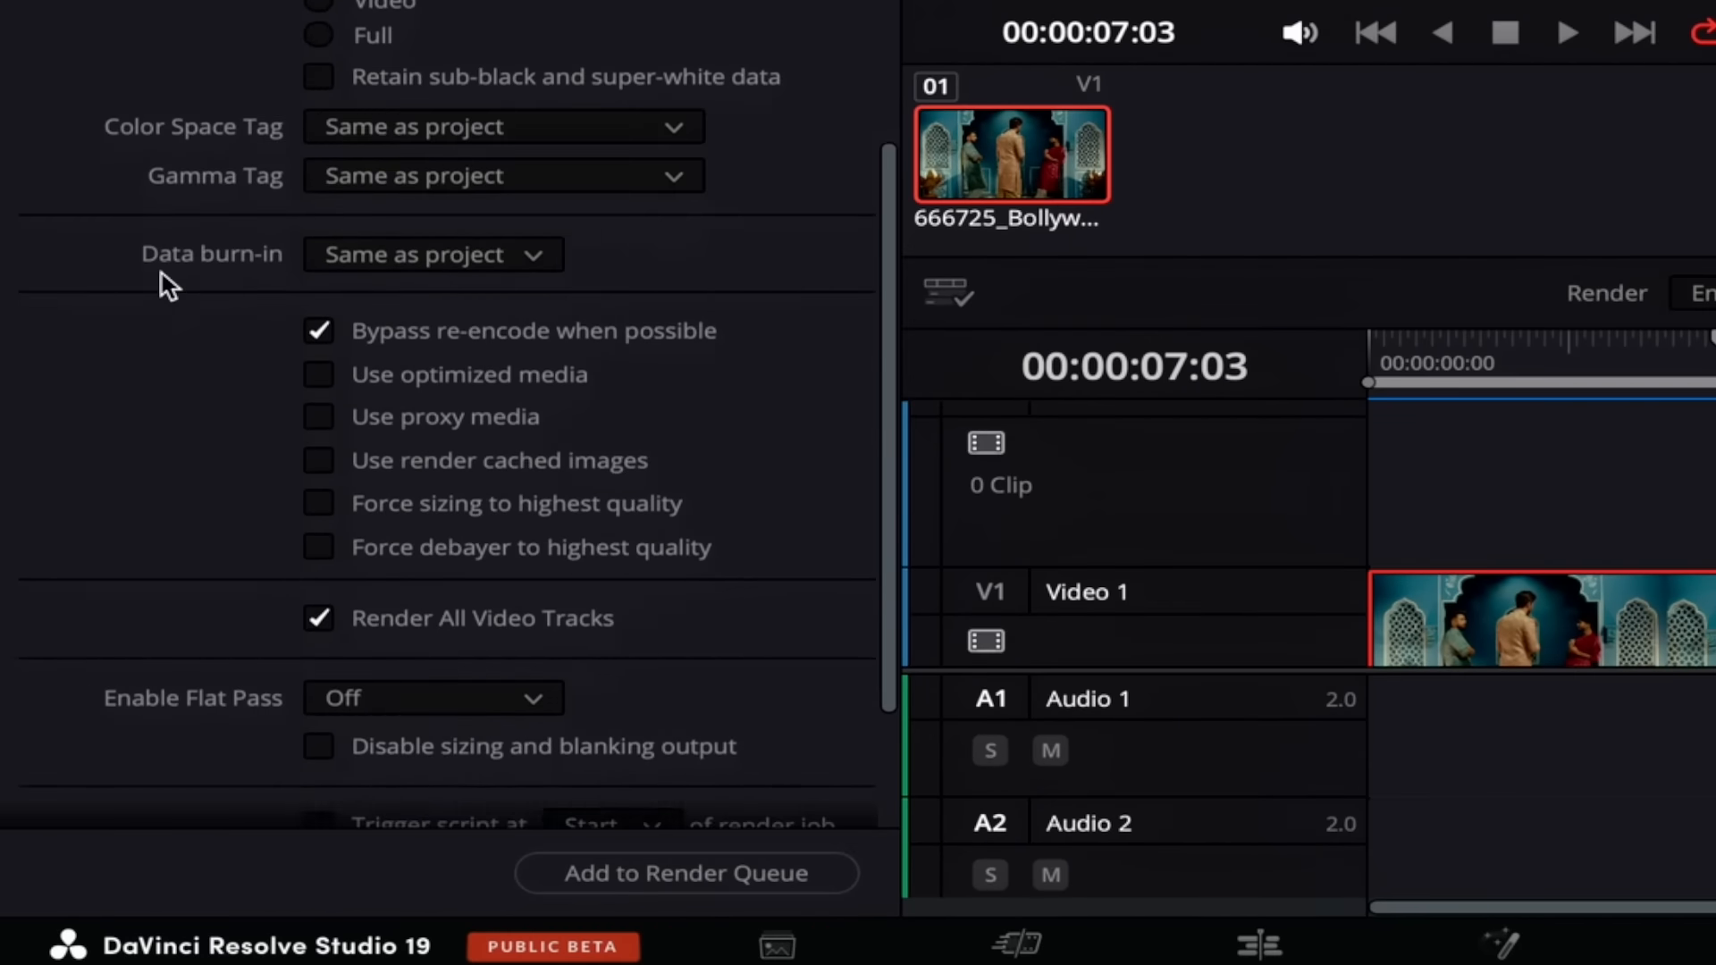
pyautogui.scroll(-5, 163, 274)
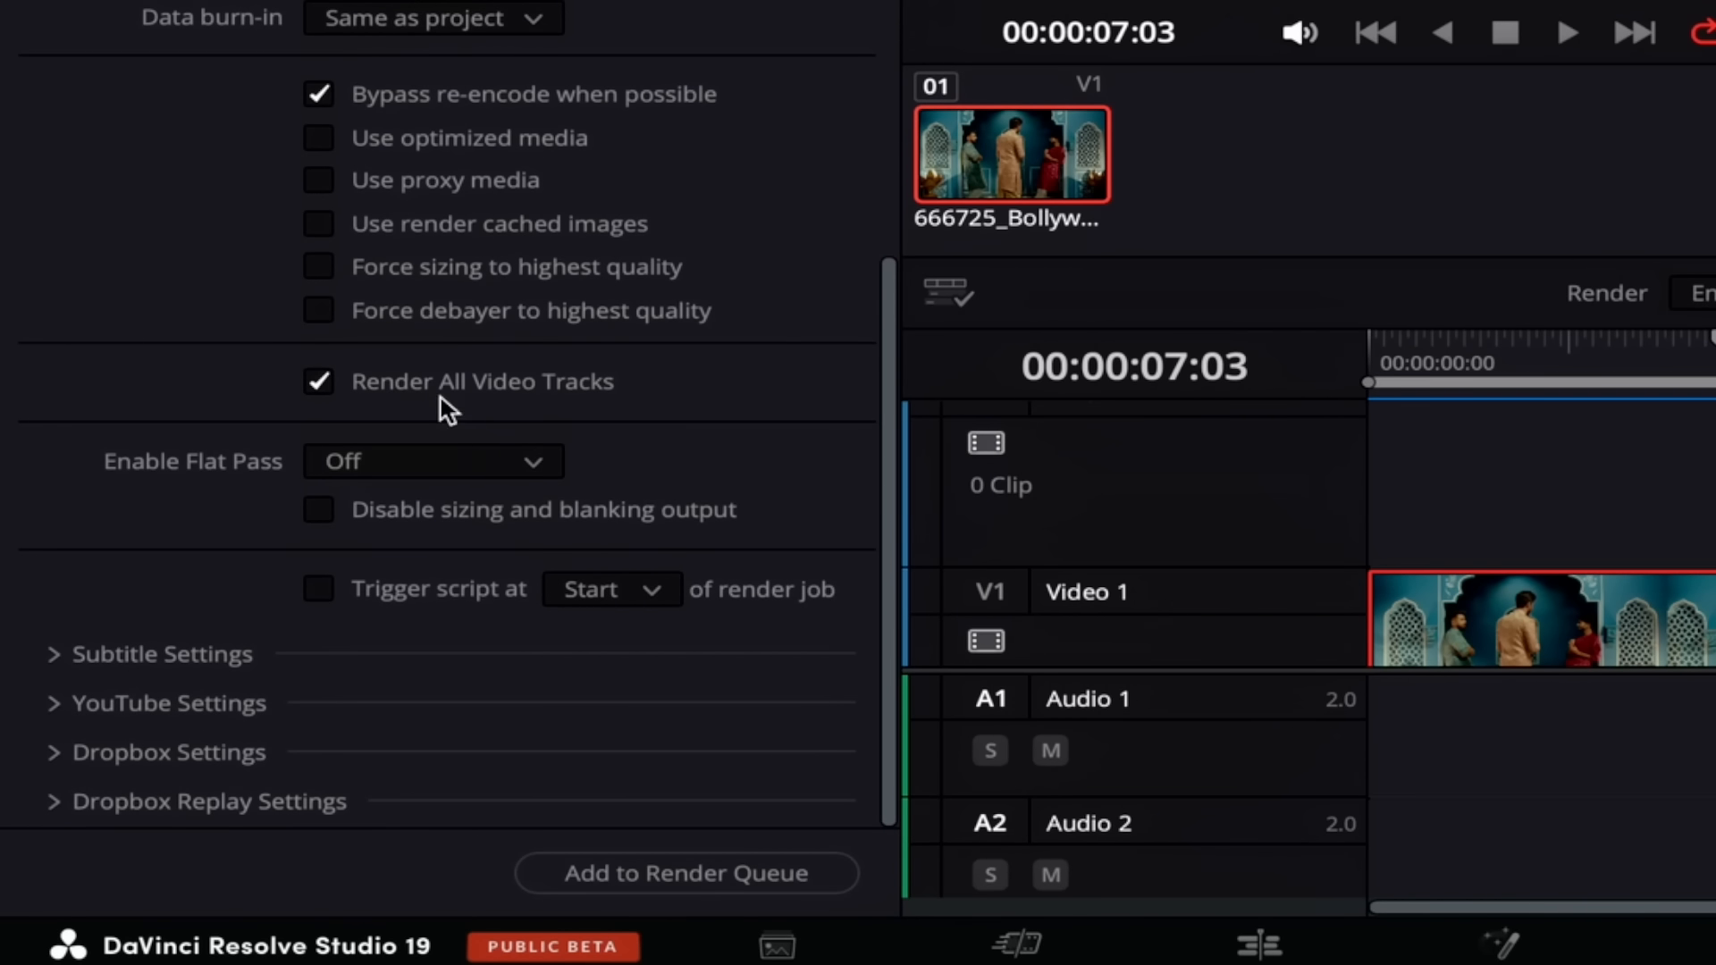
pyautogui.click(319, 382)
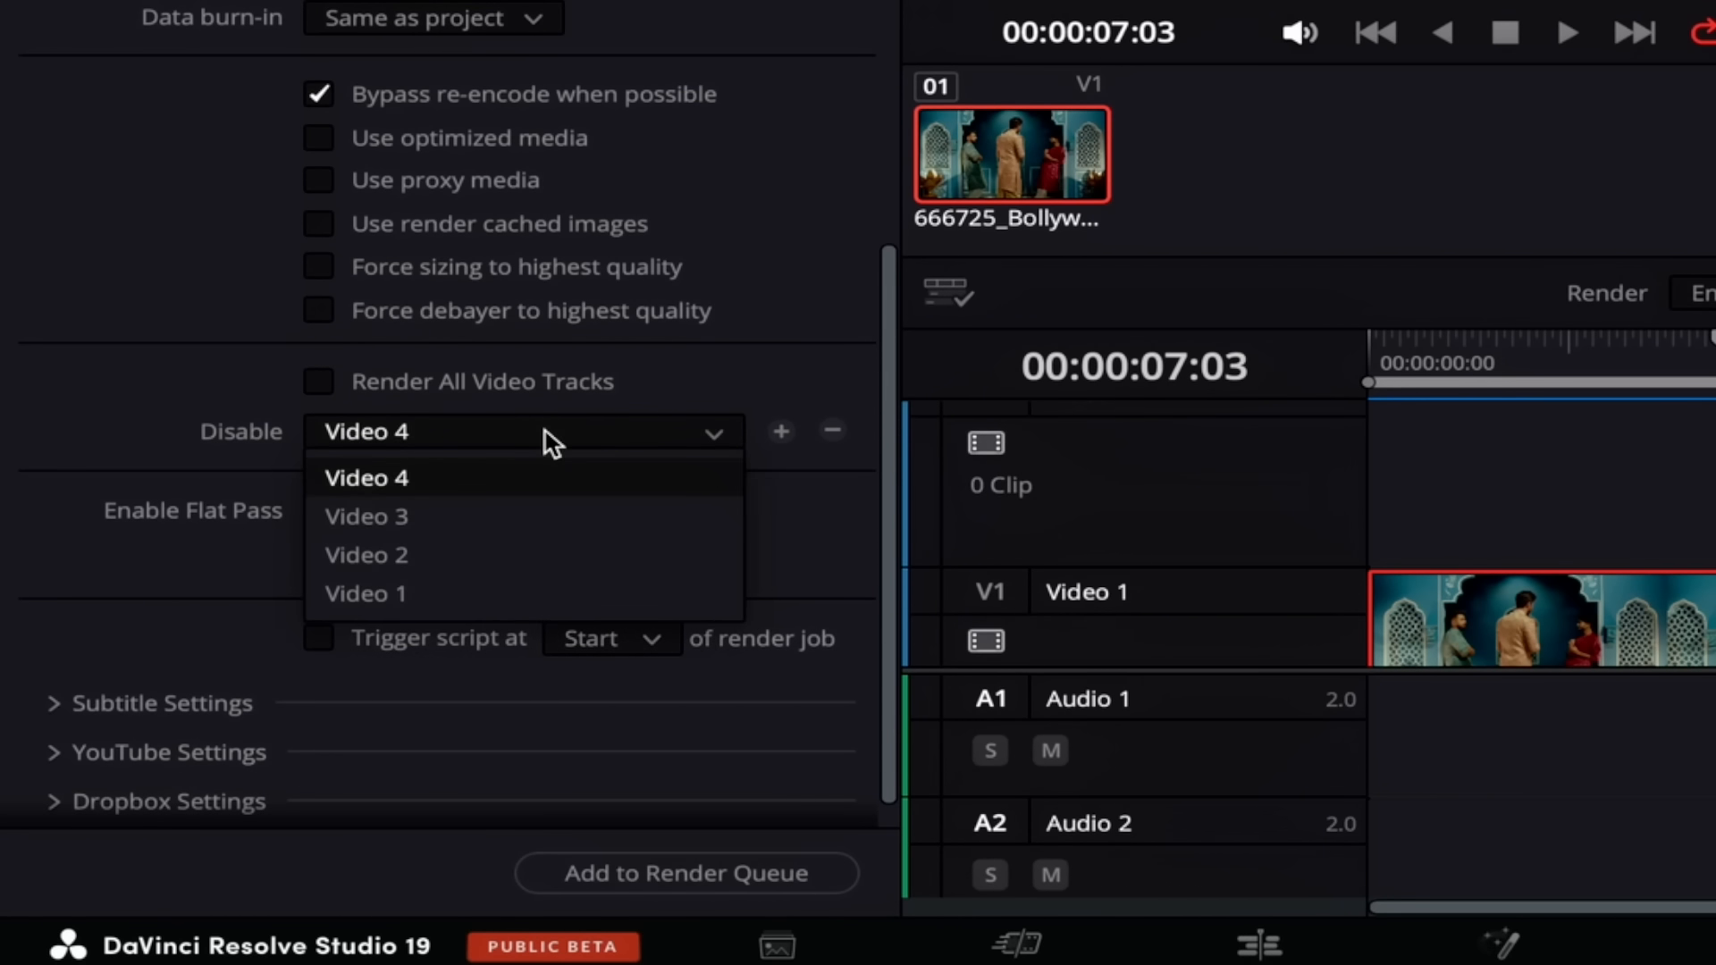
pyautogui.click(486, 540)
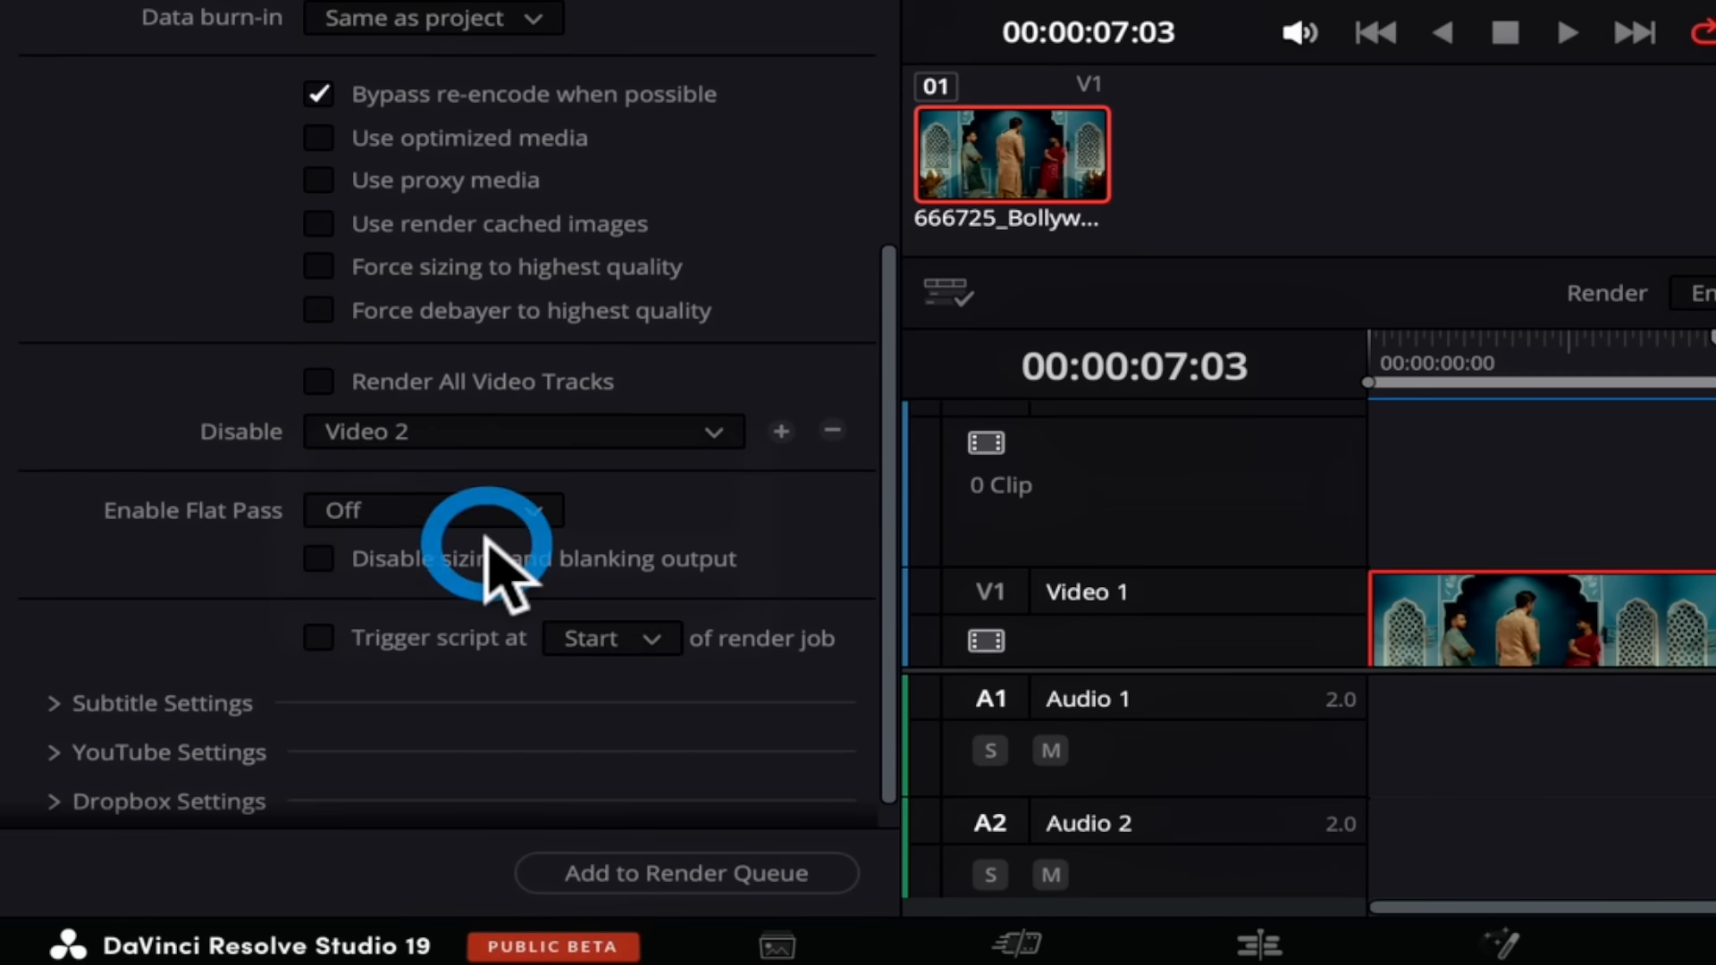
pyautogui.click(781, 432)
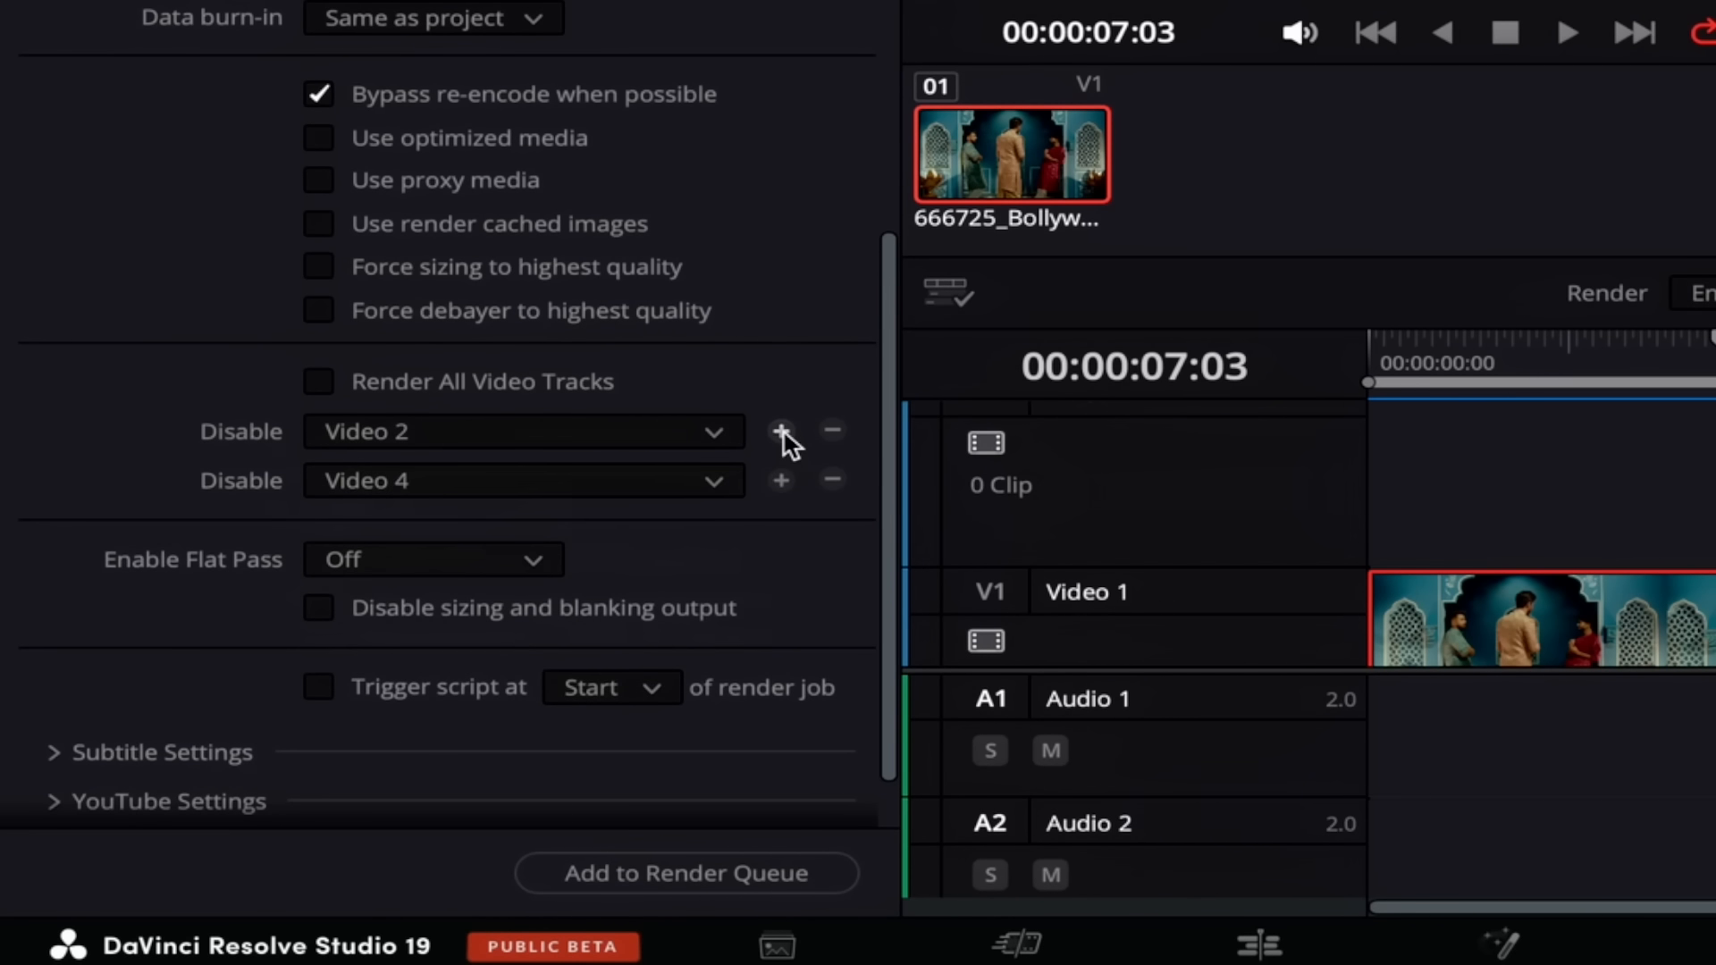
pyautogui.click(688, 484)
pyautogui.click(559, 603)
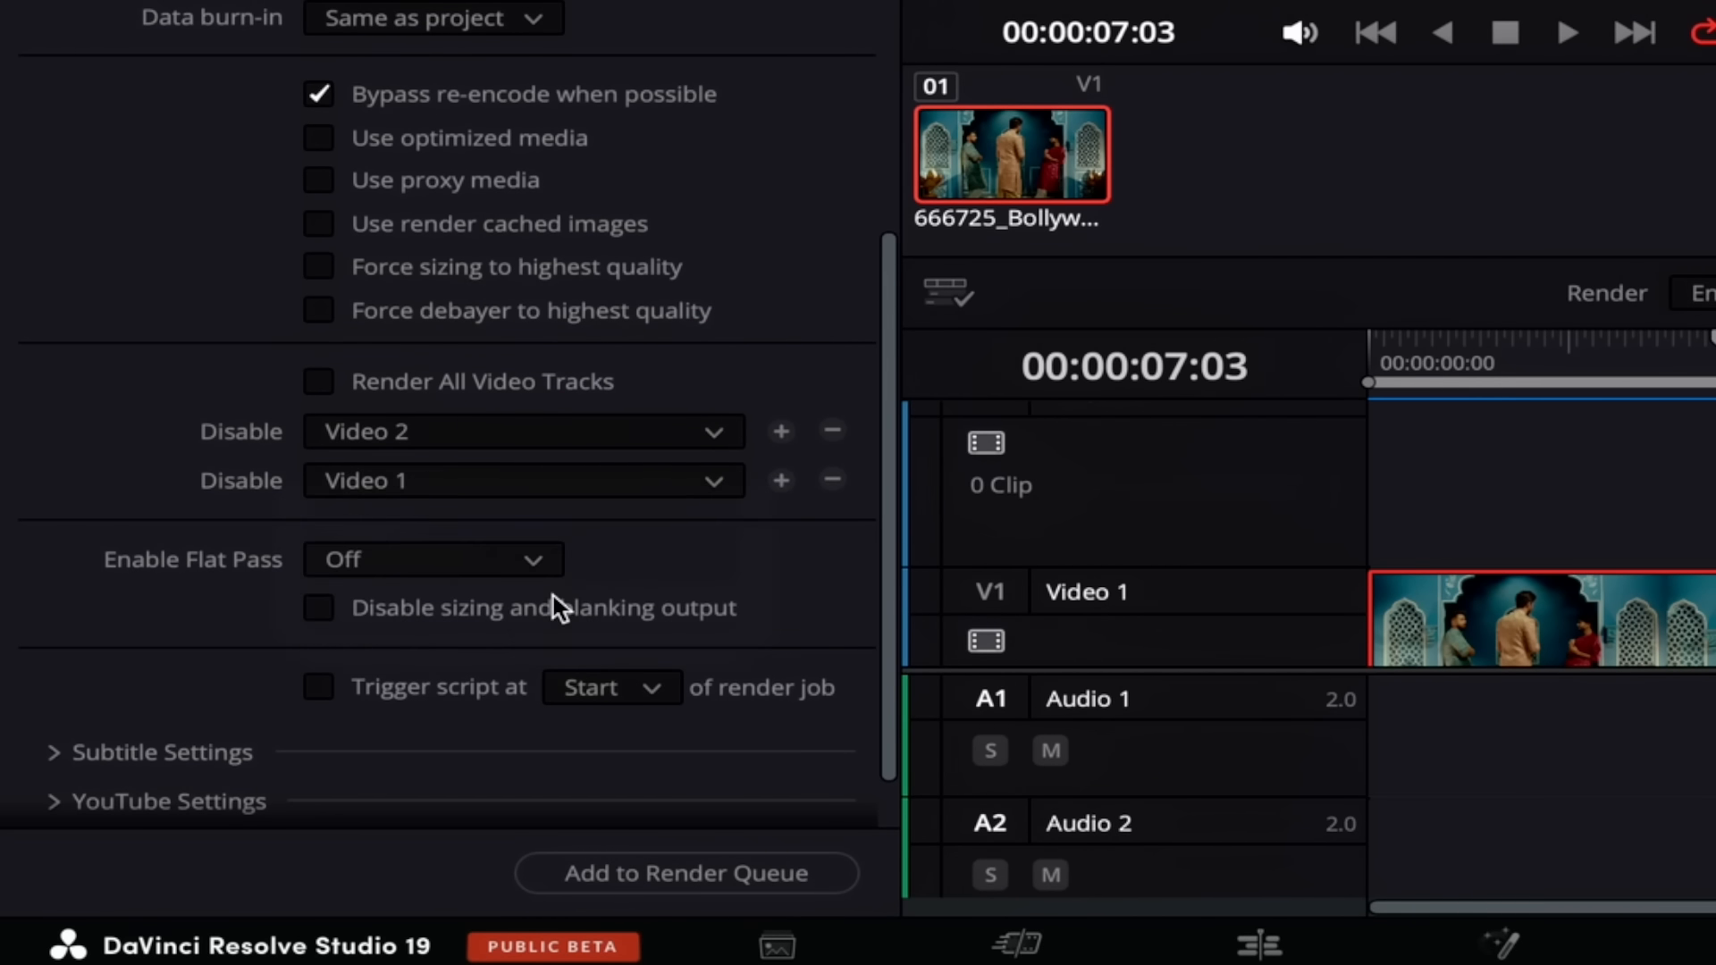
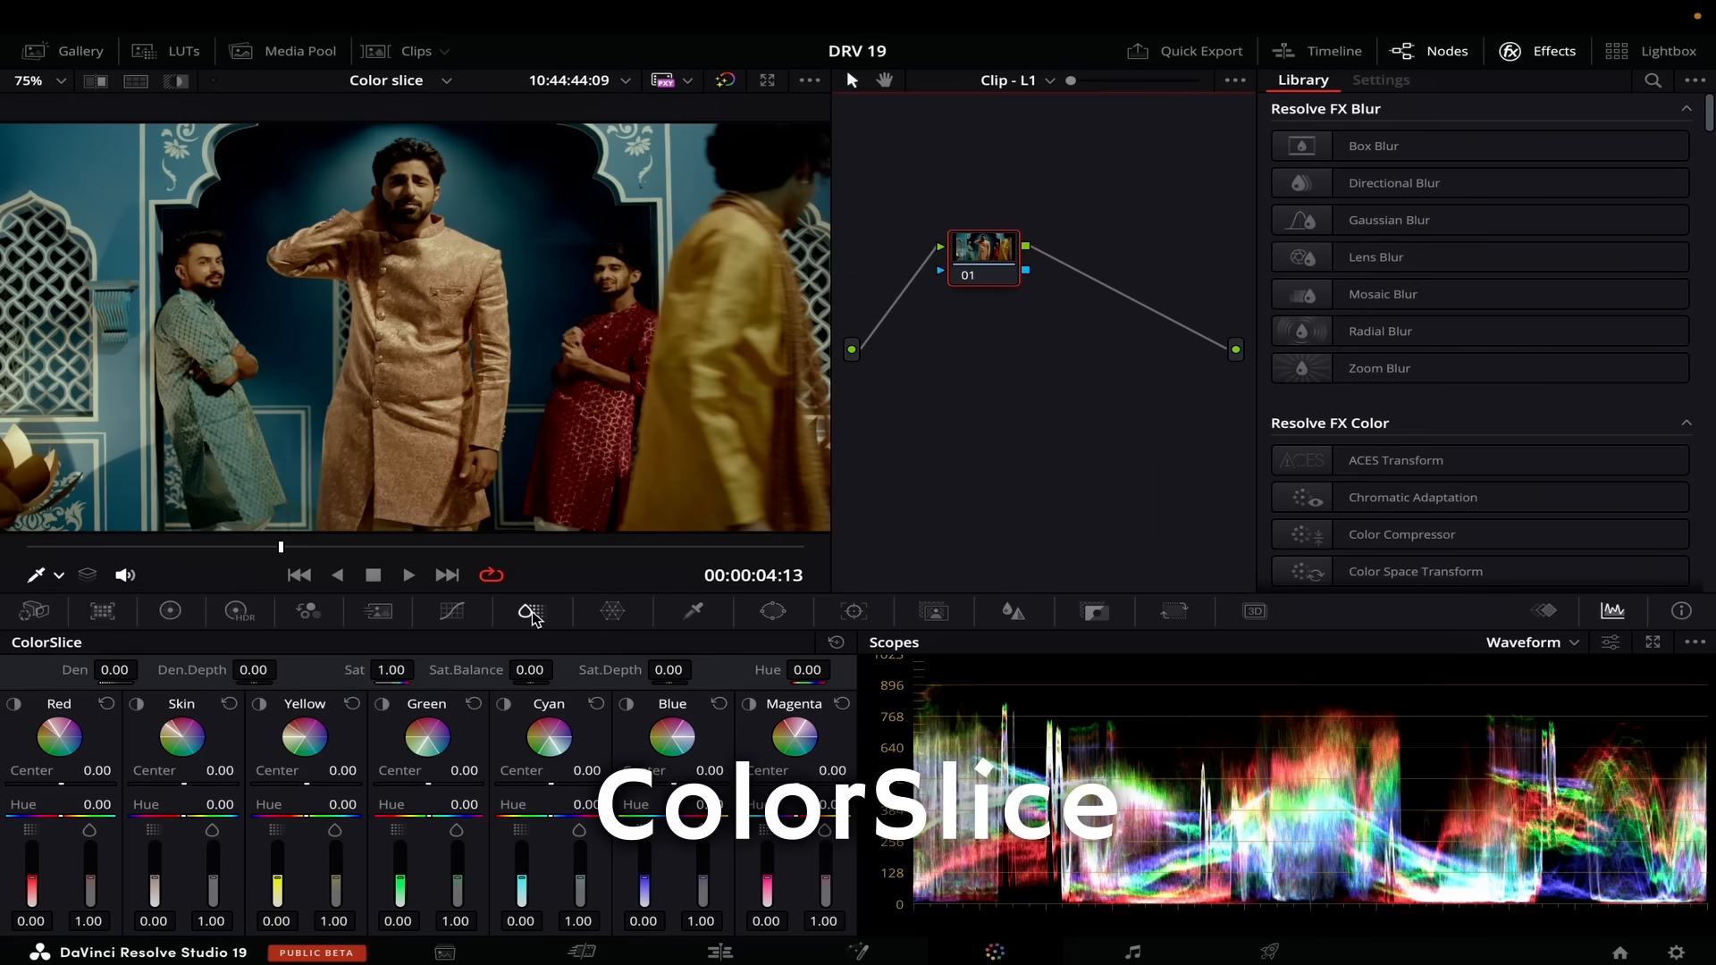
# Step: Scrub through the Color slice timeline's clip and place the playhead at 00:00:01:09
pyautogui.click(245, 547)
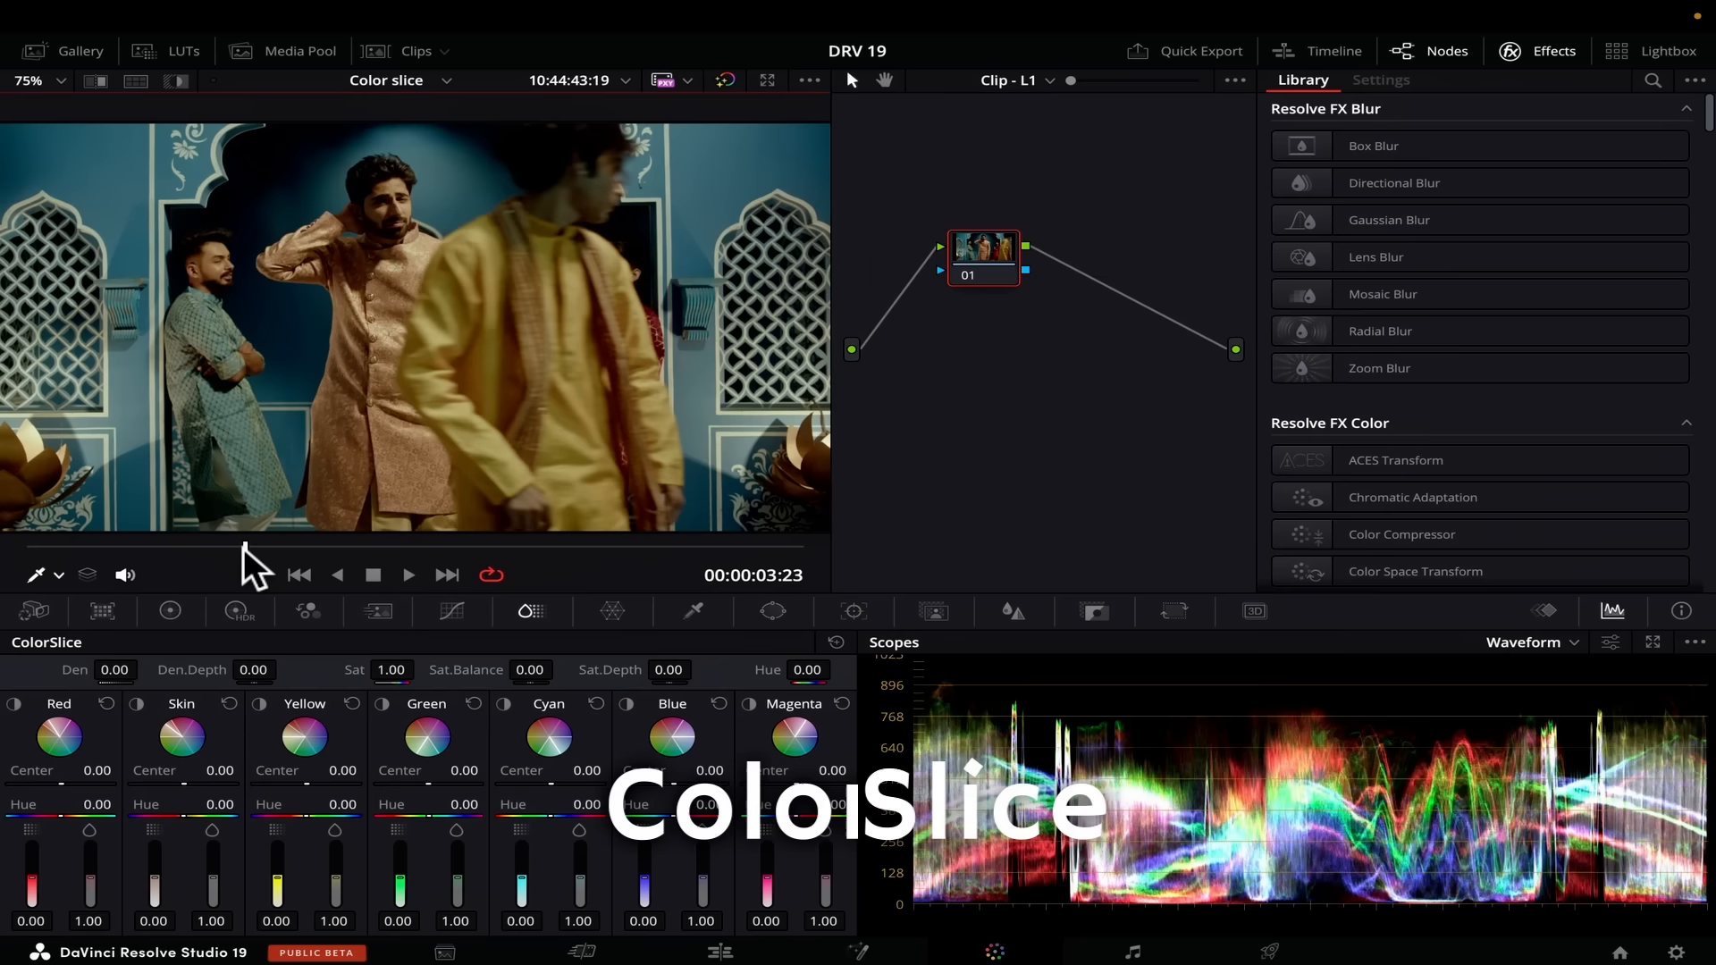
pyautogui.click(57, 82)
pyautogui.click(49, 111)
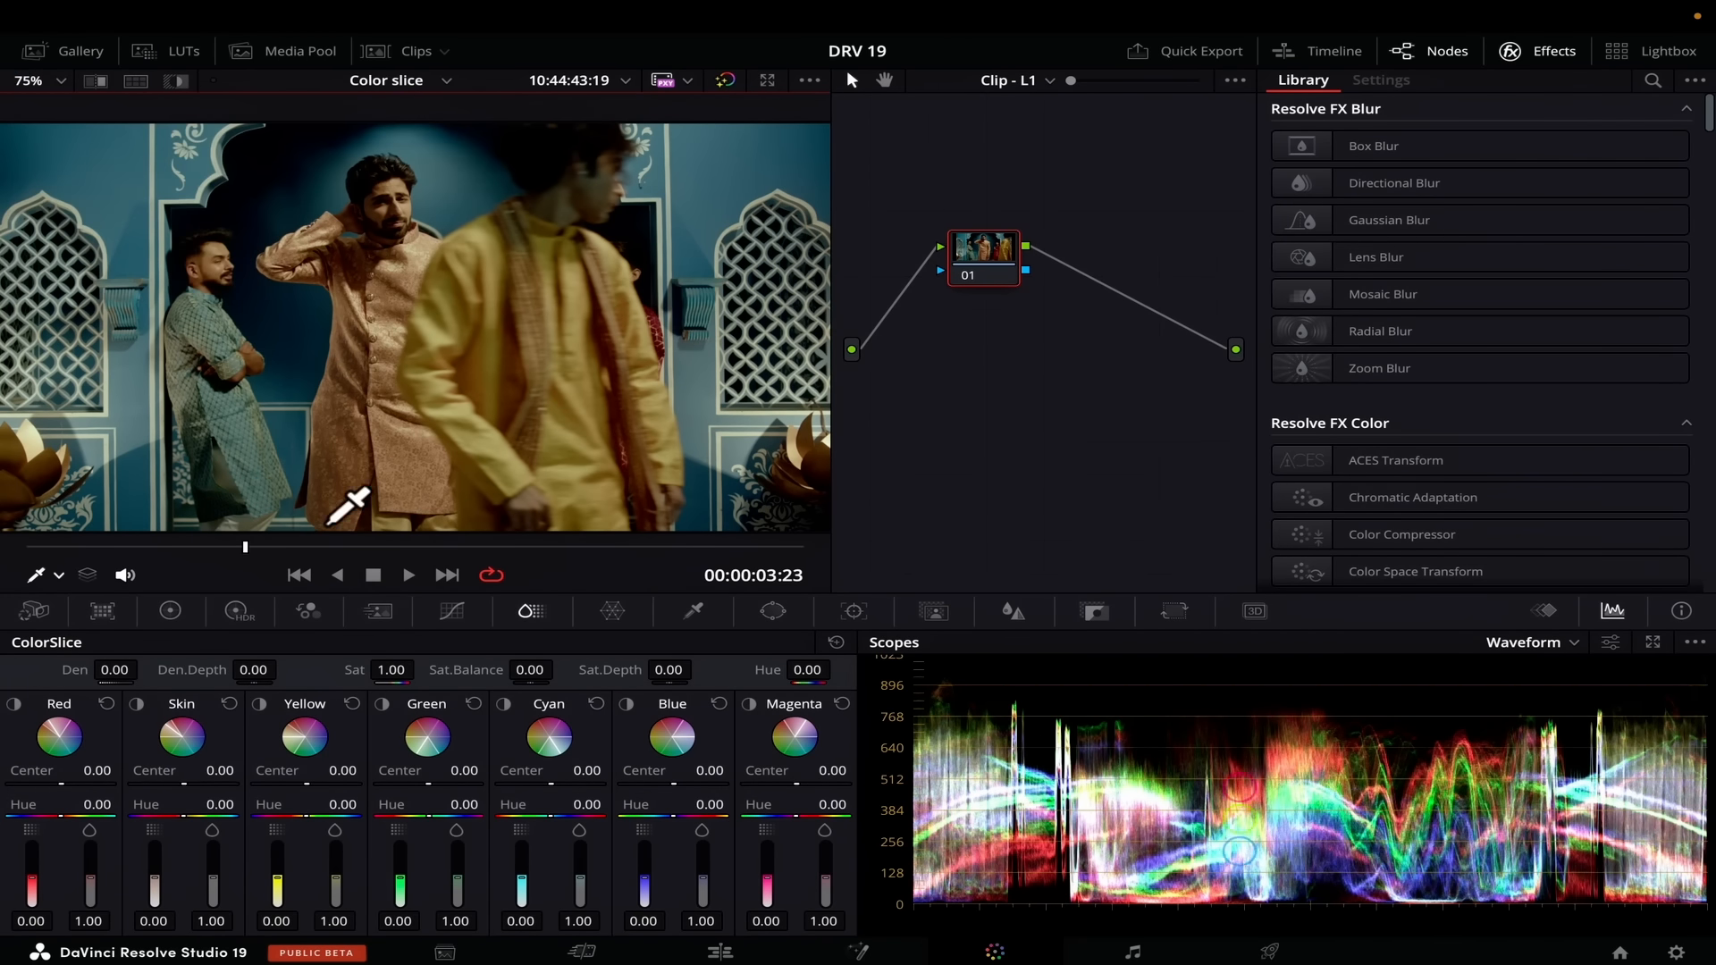
pyautogui.moveTo(200, 547); pyautogui.dragTo(103, 546)
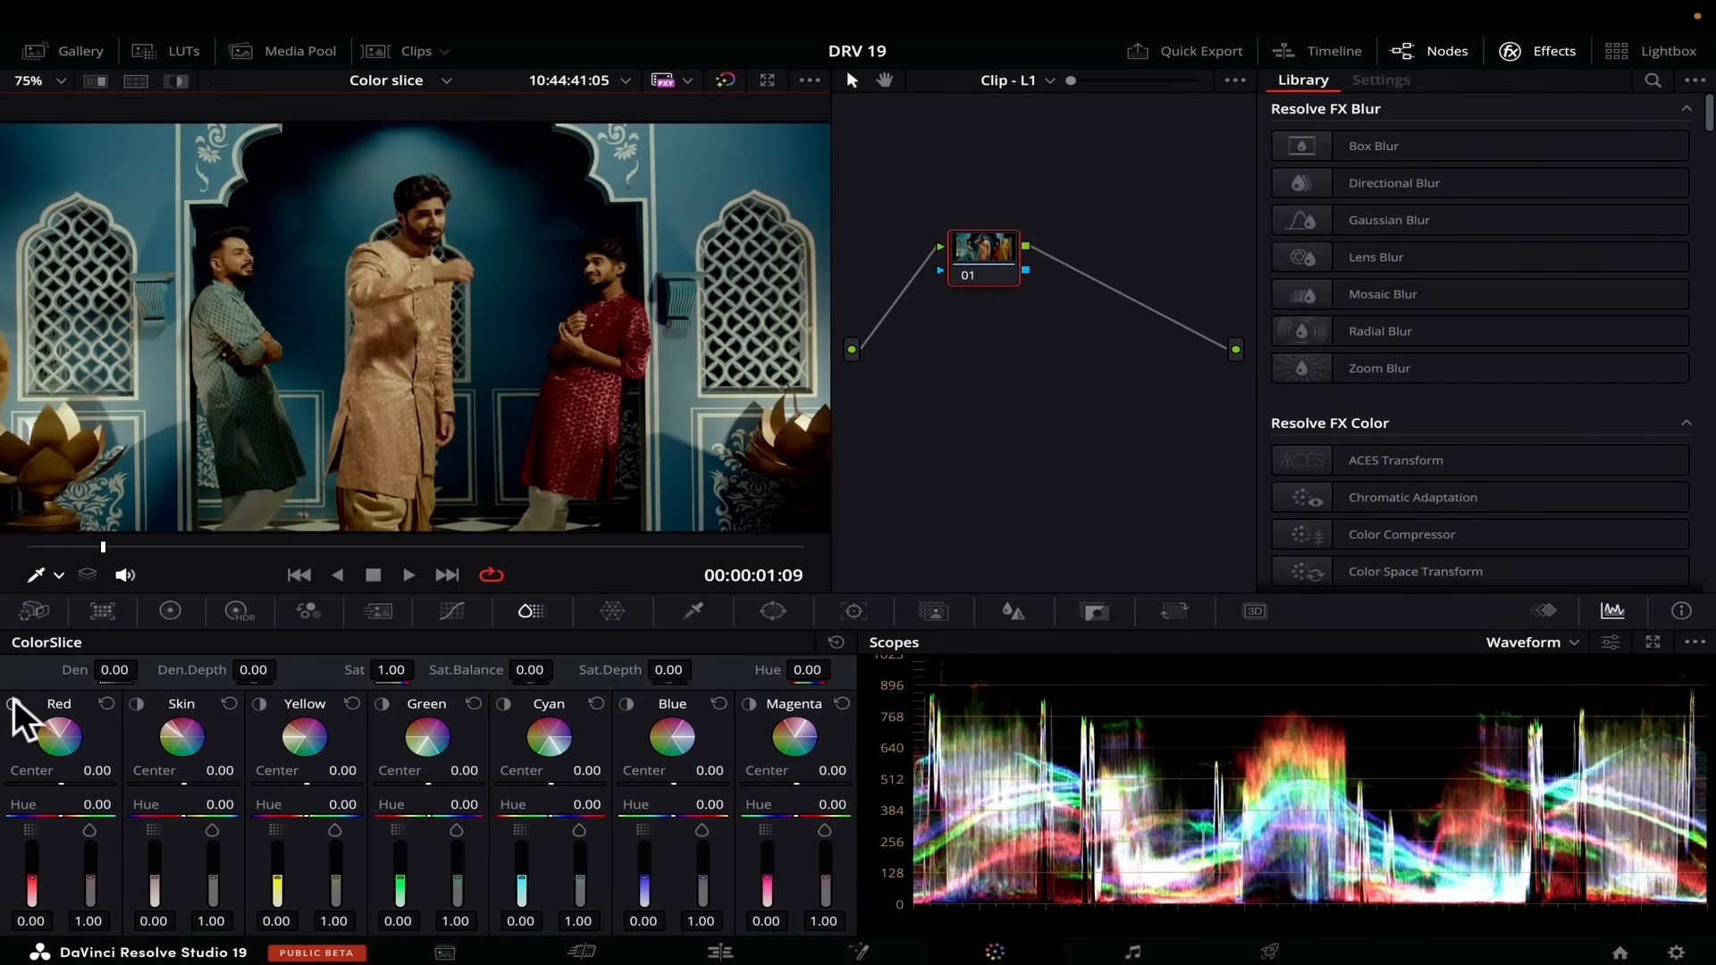
# Step: Adjust the Red slice in ColorSlice to a hue of -0.61, density of 0.54 and saturation of 1.71
pyautogui.click(23, 510)
pyautogui.click(14, 705)
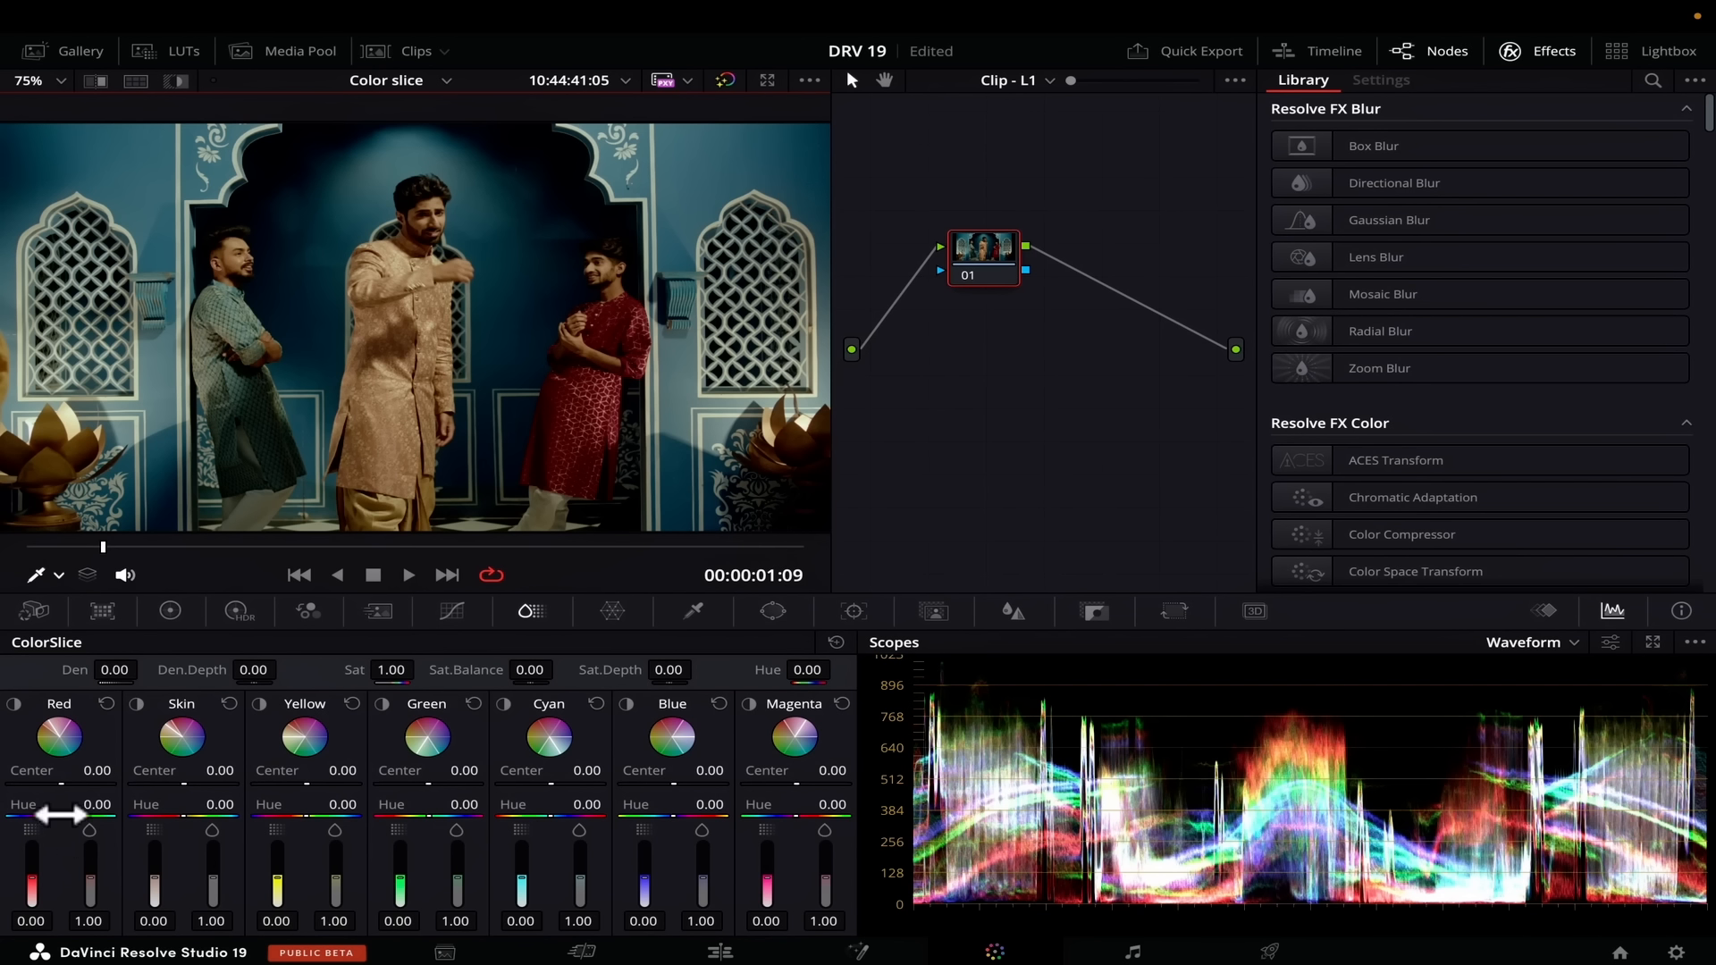
pyautogui.moveTo(97, 805); pyautogui.dragTo(101, 804)
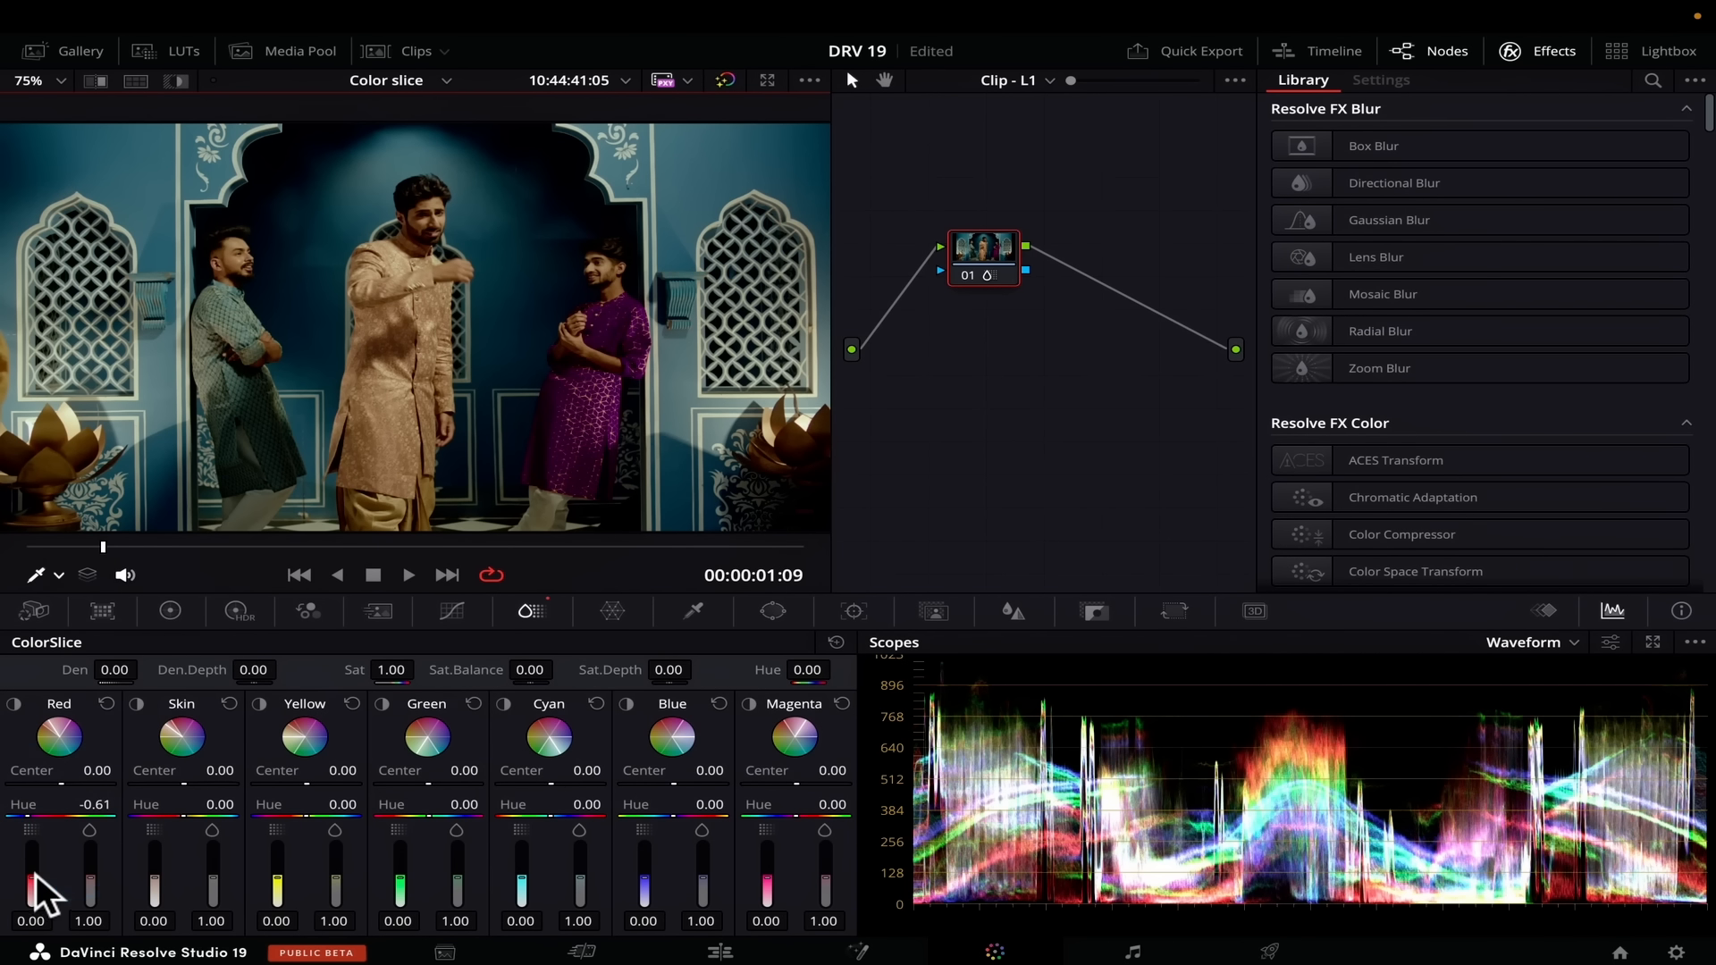
pyautogui.moveTo(32, 879); pyautogui.dragTo(32, 872)
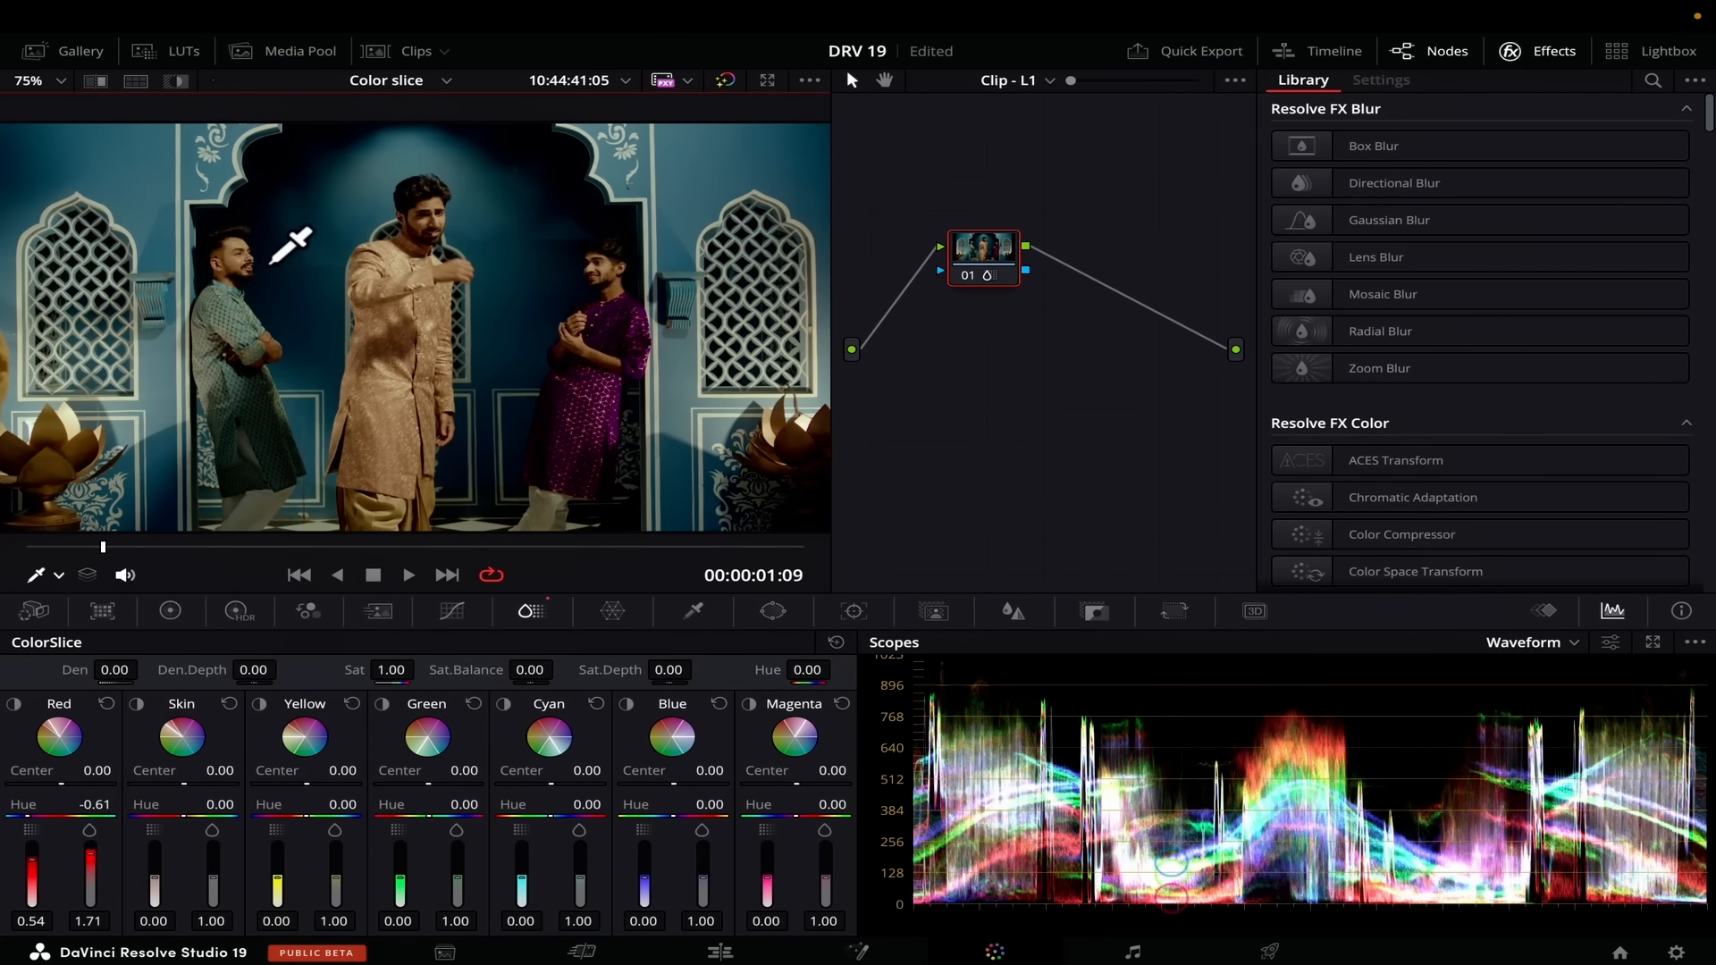
# Step: Preview the Cyan slice's affected range in the viewer and raise the slice's density to 1.00
pyautogui.click(504, 704)
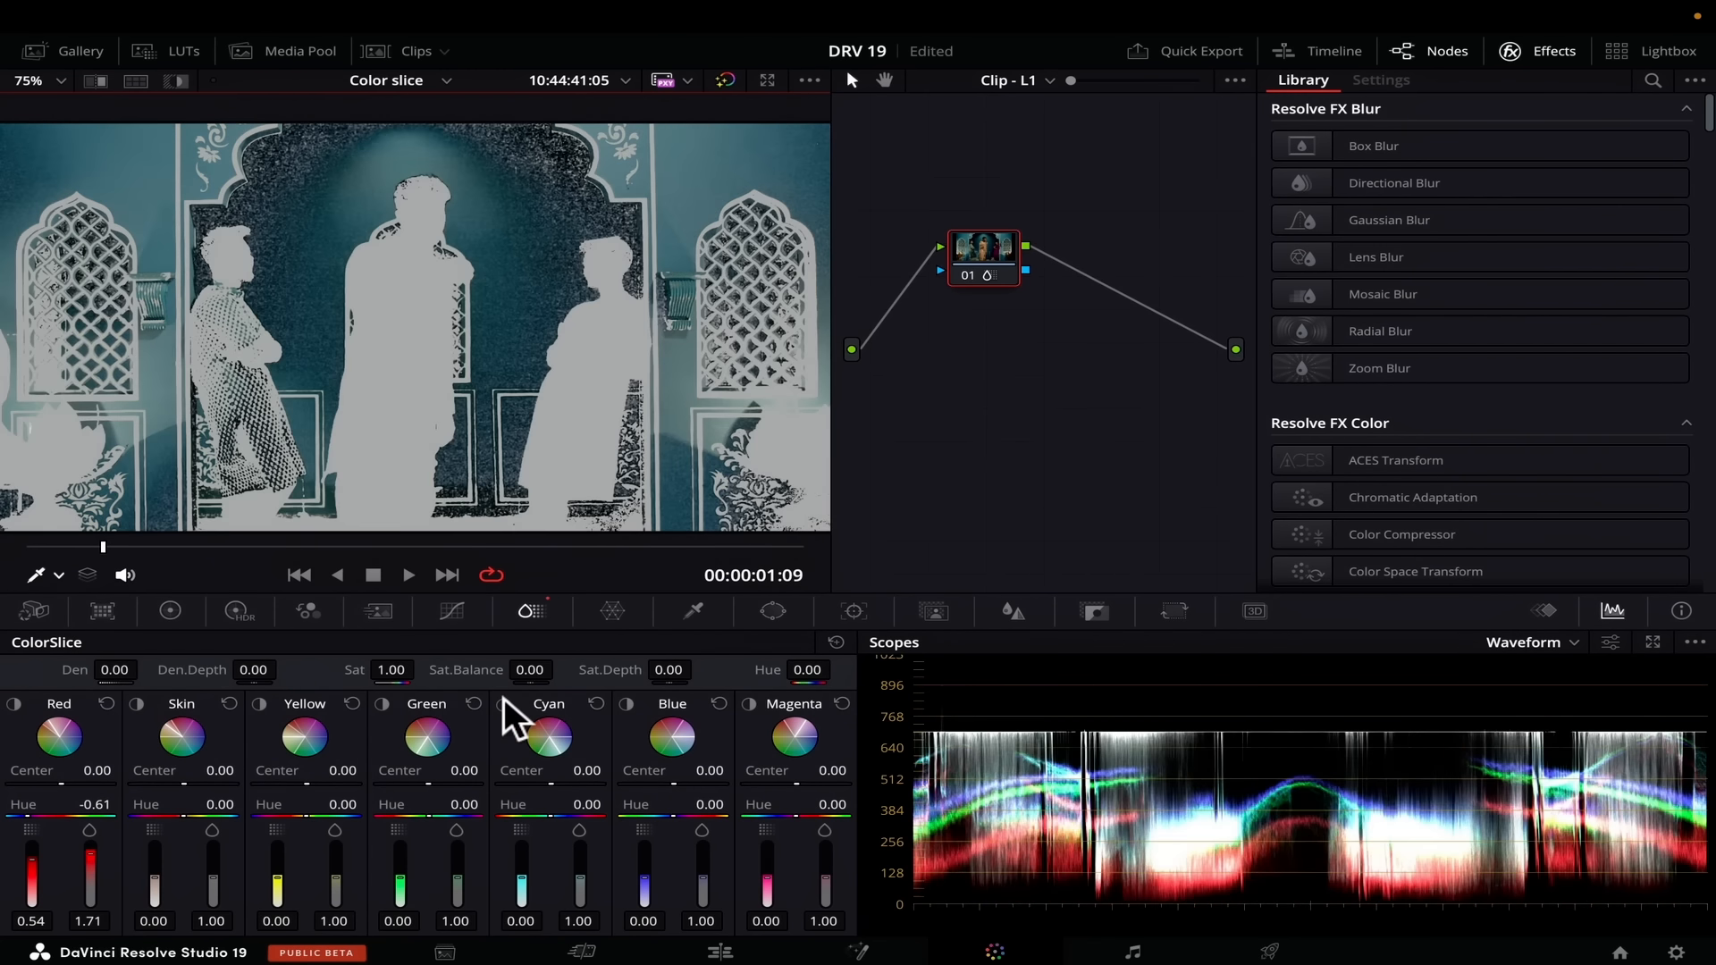
pyautogui.click(504, 704)
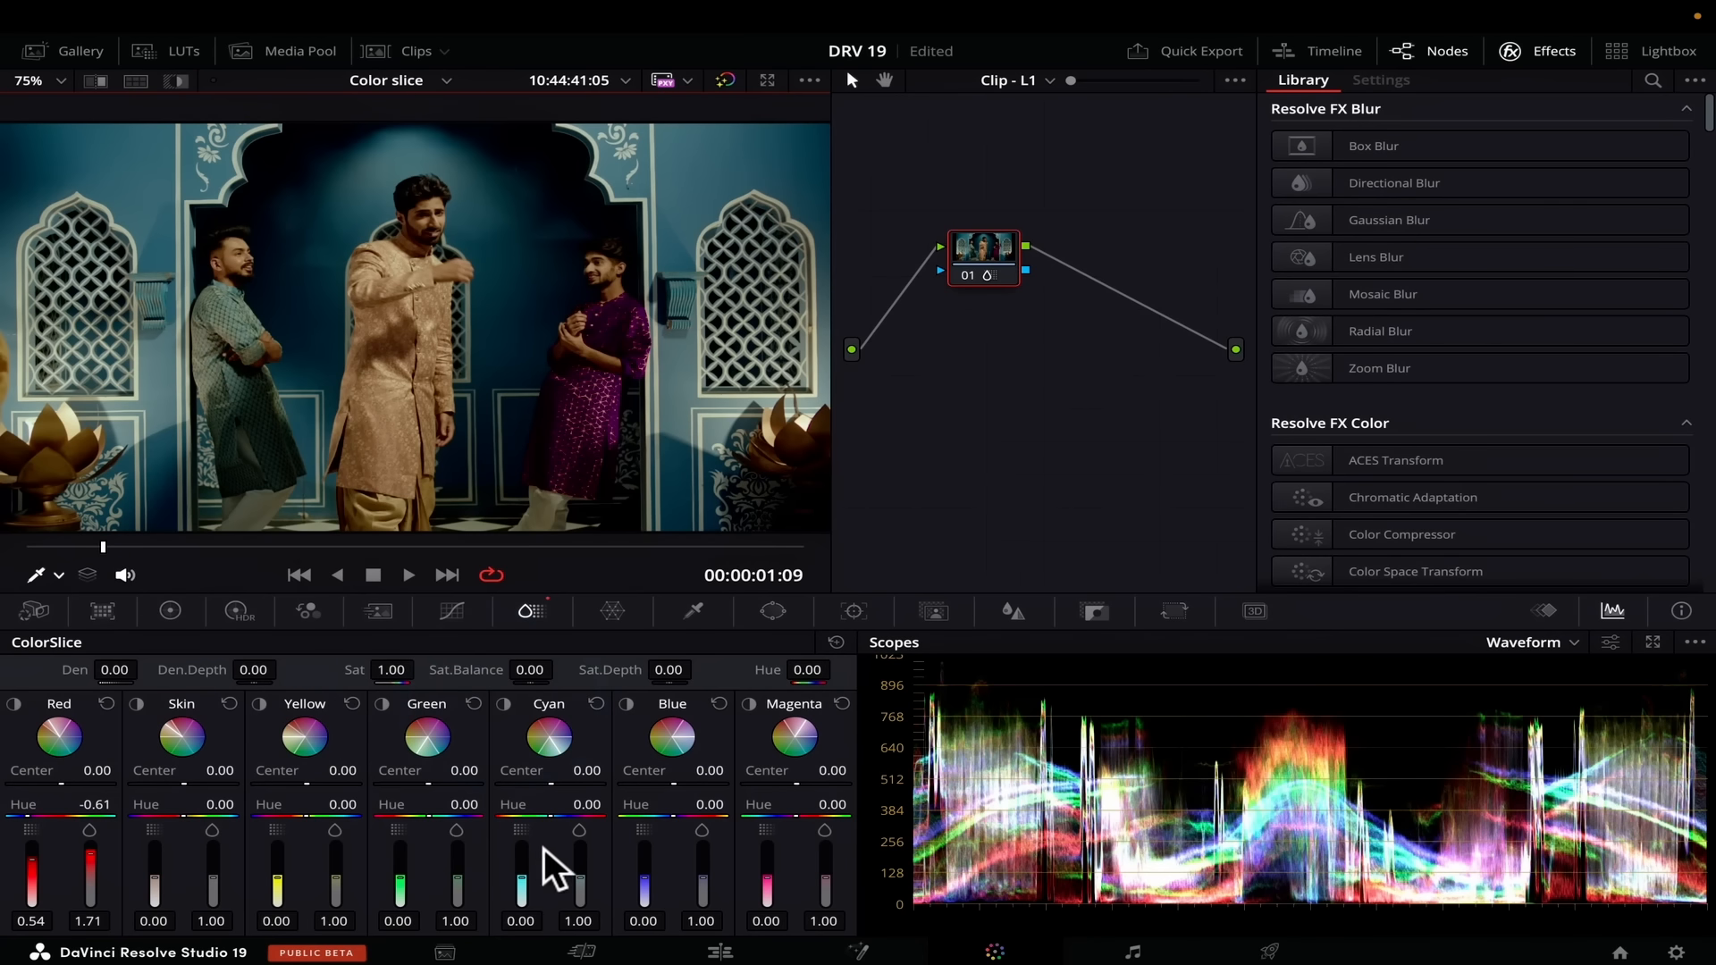
pyautogui.moveTo(522, 877); pyautogui.dragTo(522, 856)
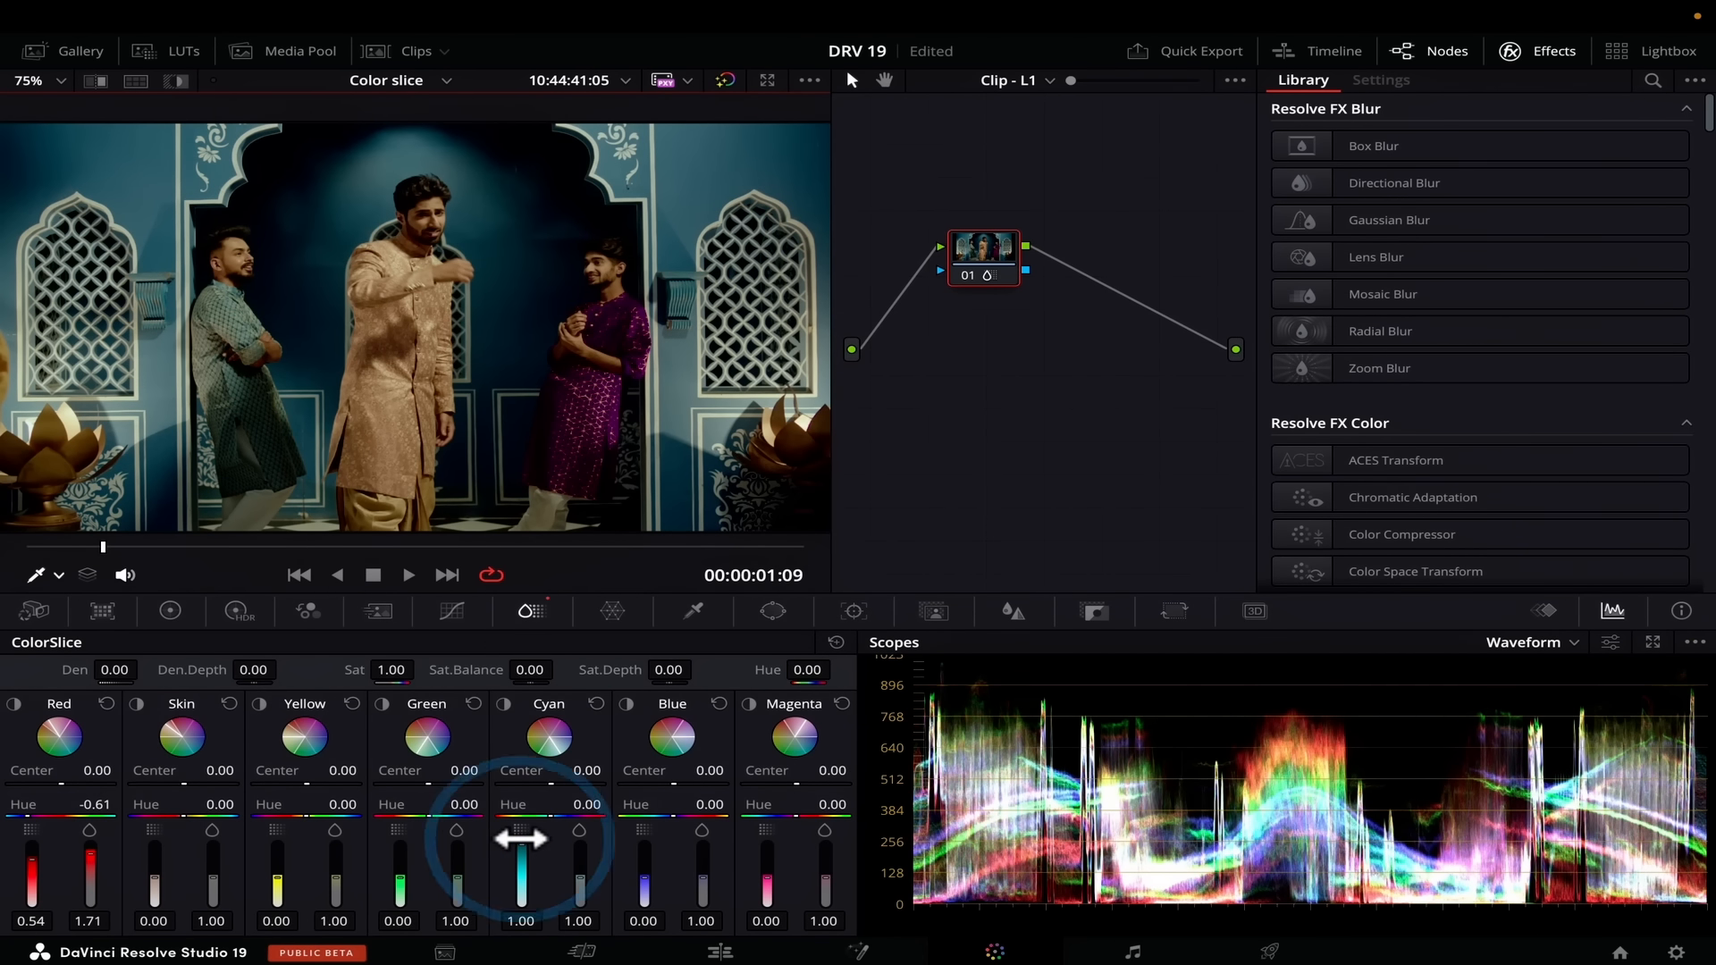
# Step: Toggle the ColorSlice node off and on repeatedly to compare the image before and after grading
pyautogui.press('super+d')
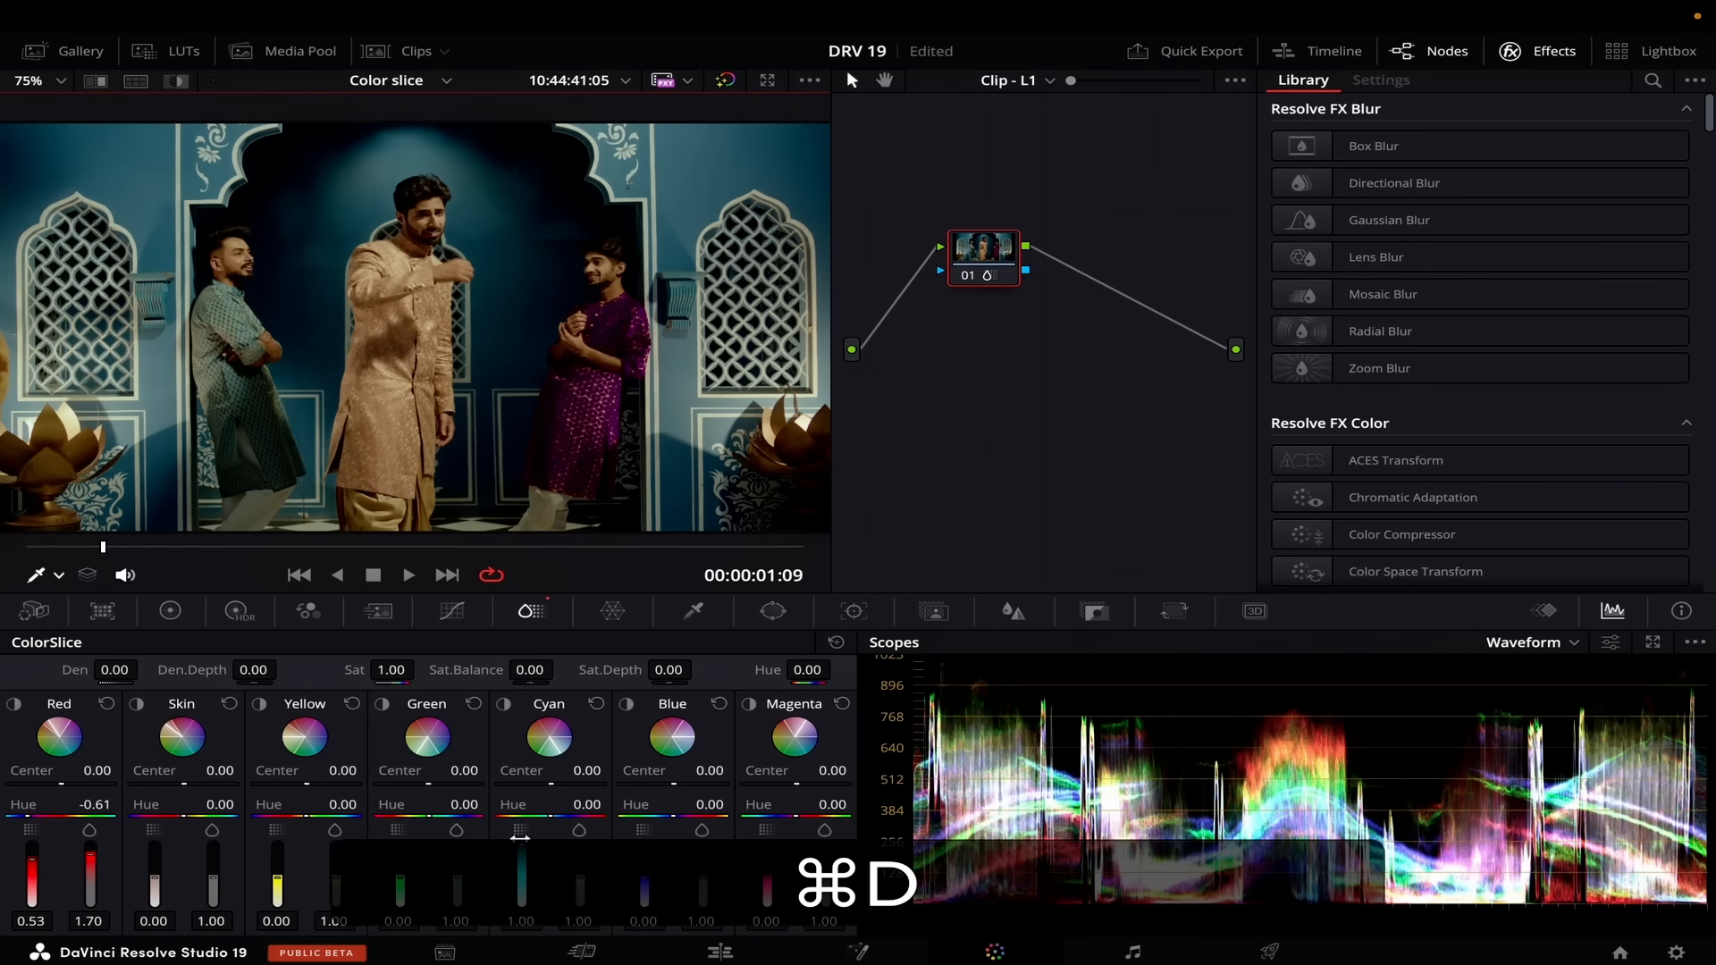
pyautogui.press('super+d')
pyautogui.press('super+d')
pyautogui.press('super+d')
pyautogui.press('super+d')
pyautogui.press('super+d')
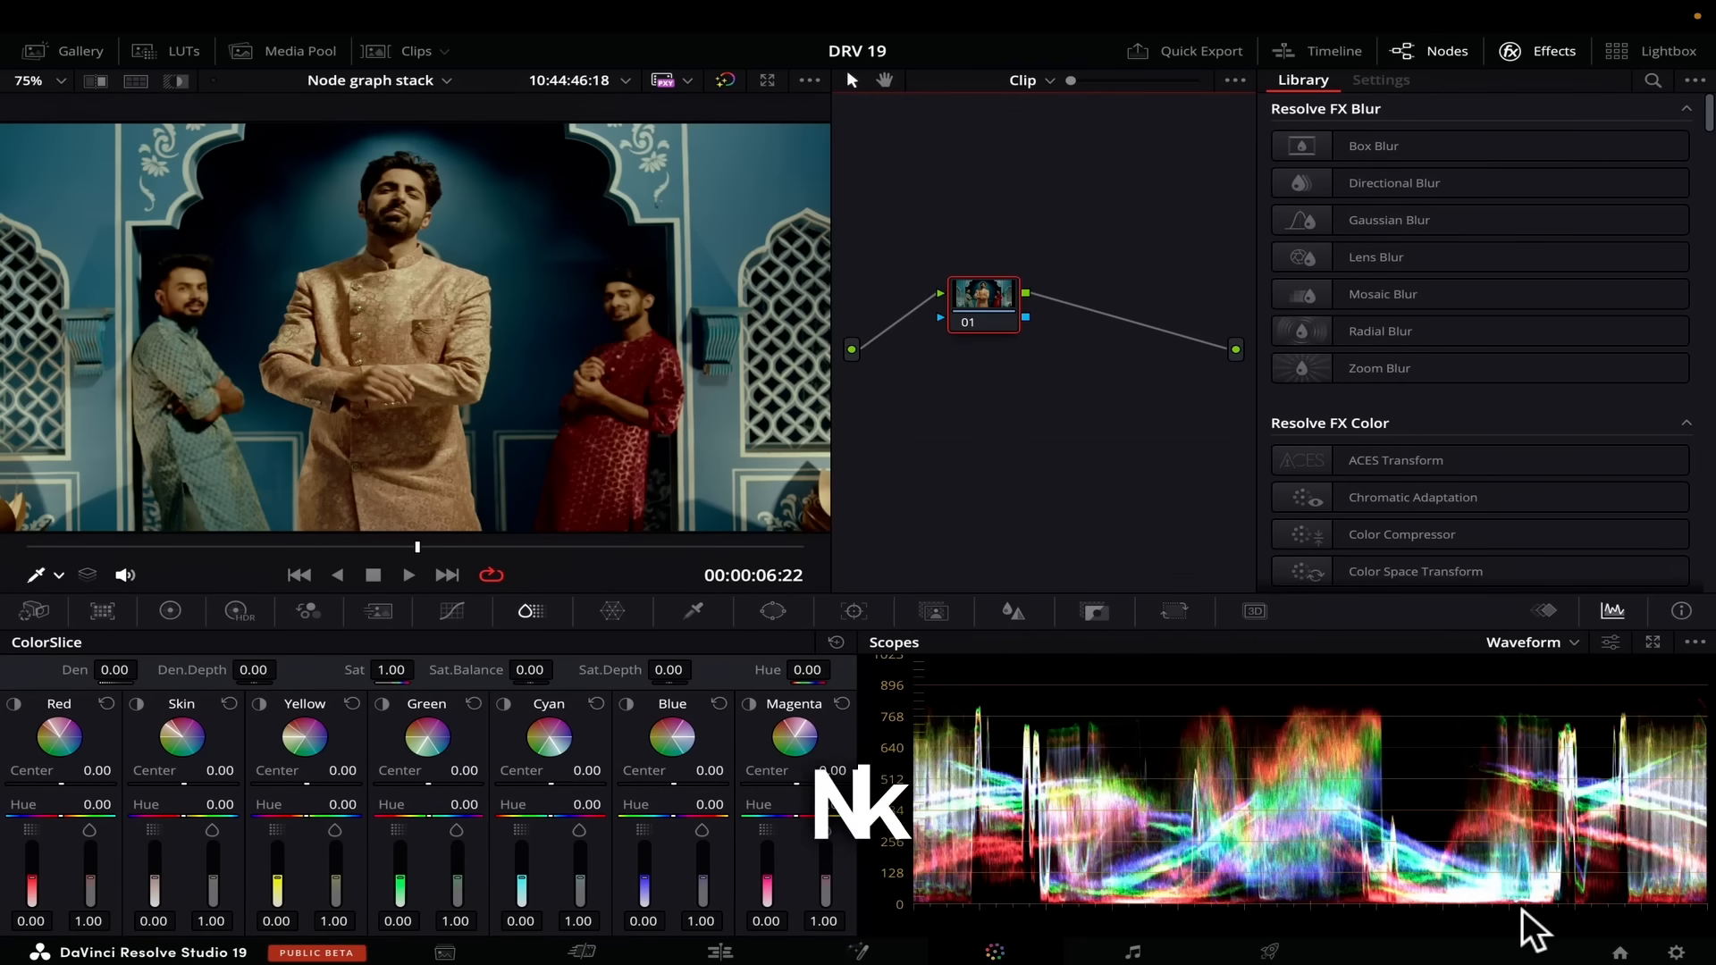
# Step: Set Node Stack Layers to 4 in the color section of the project's General Options
pyautogui.click(1668, 943)
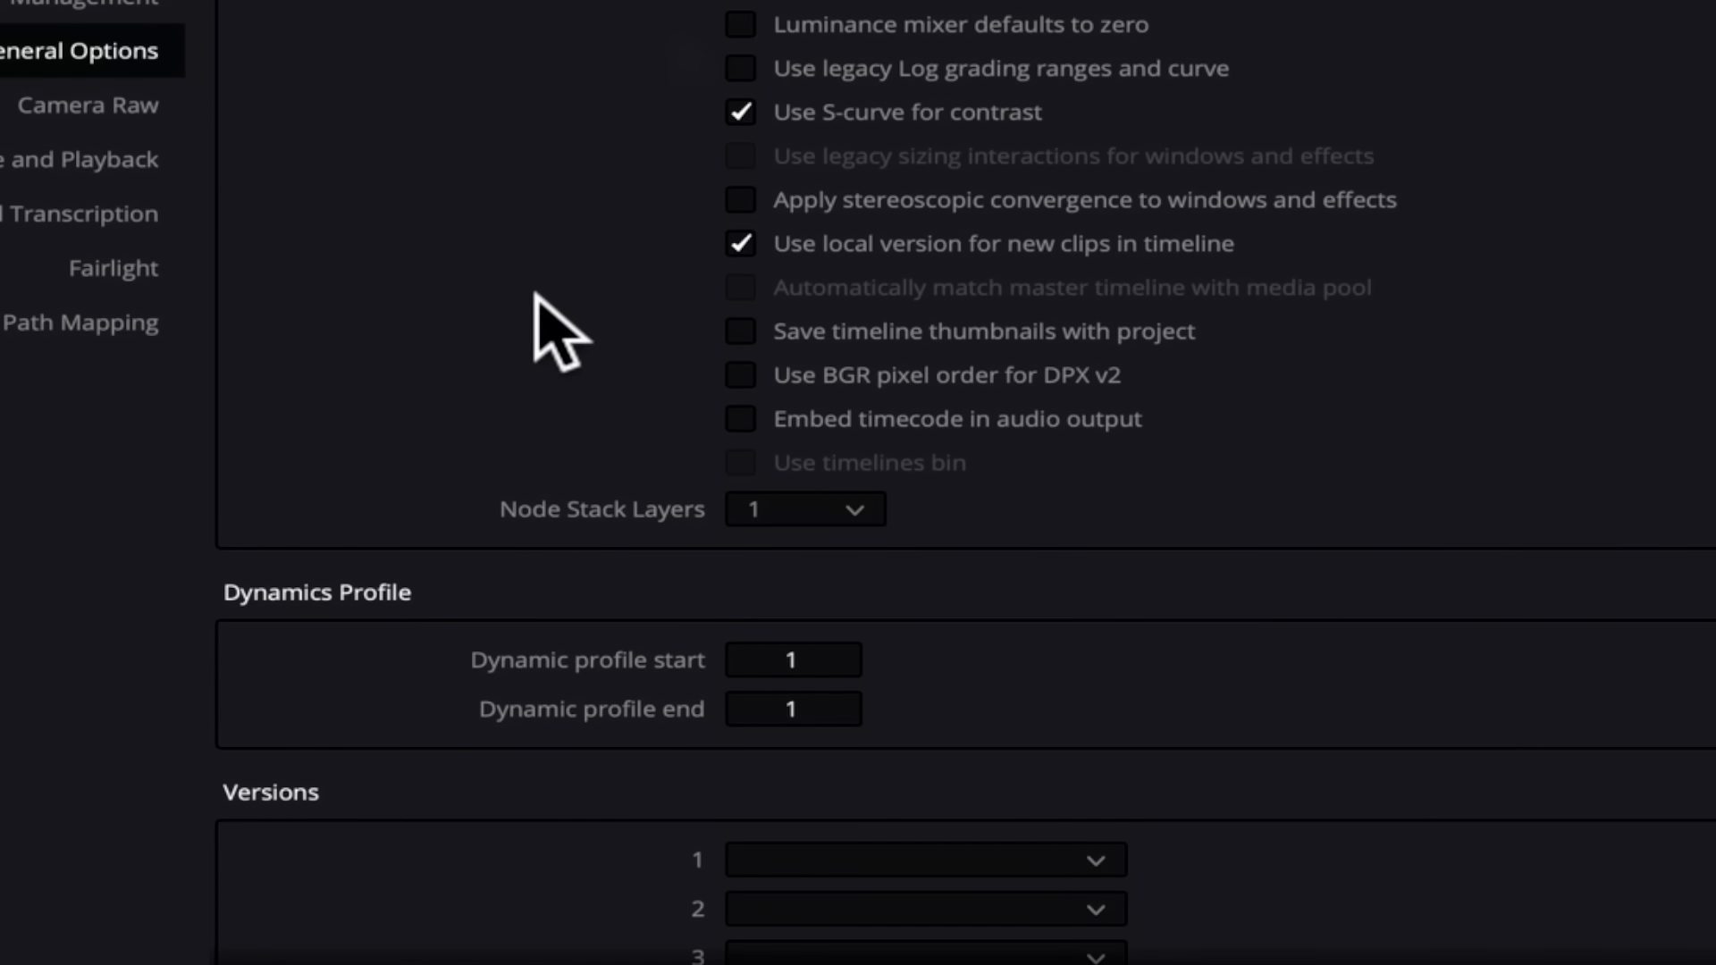
pyautogui.scroll(5, 536, 340)
pyautogui.scroll(-4, 536, 340)
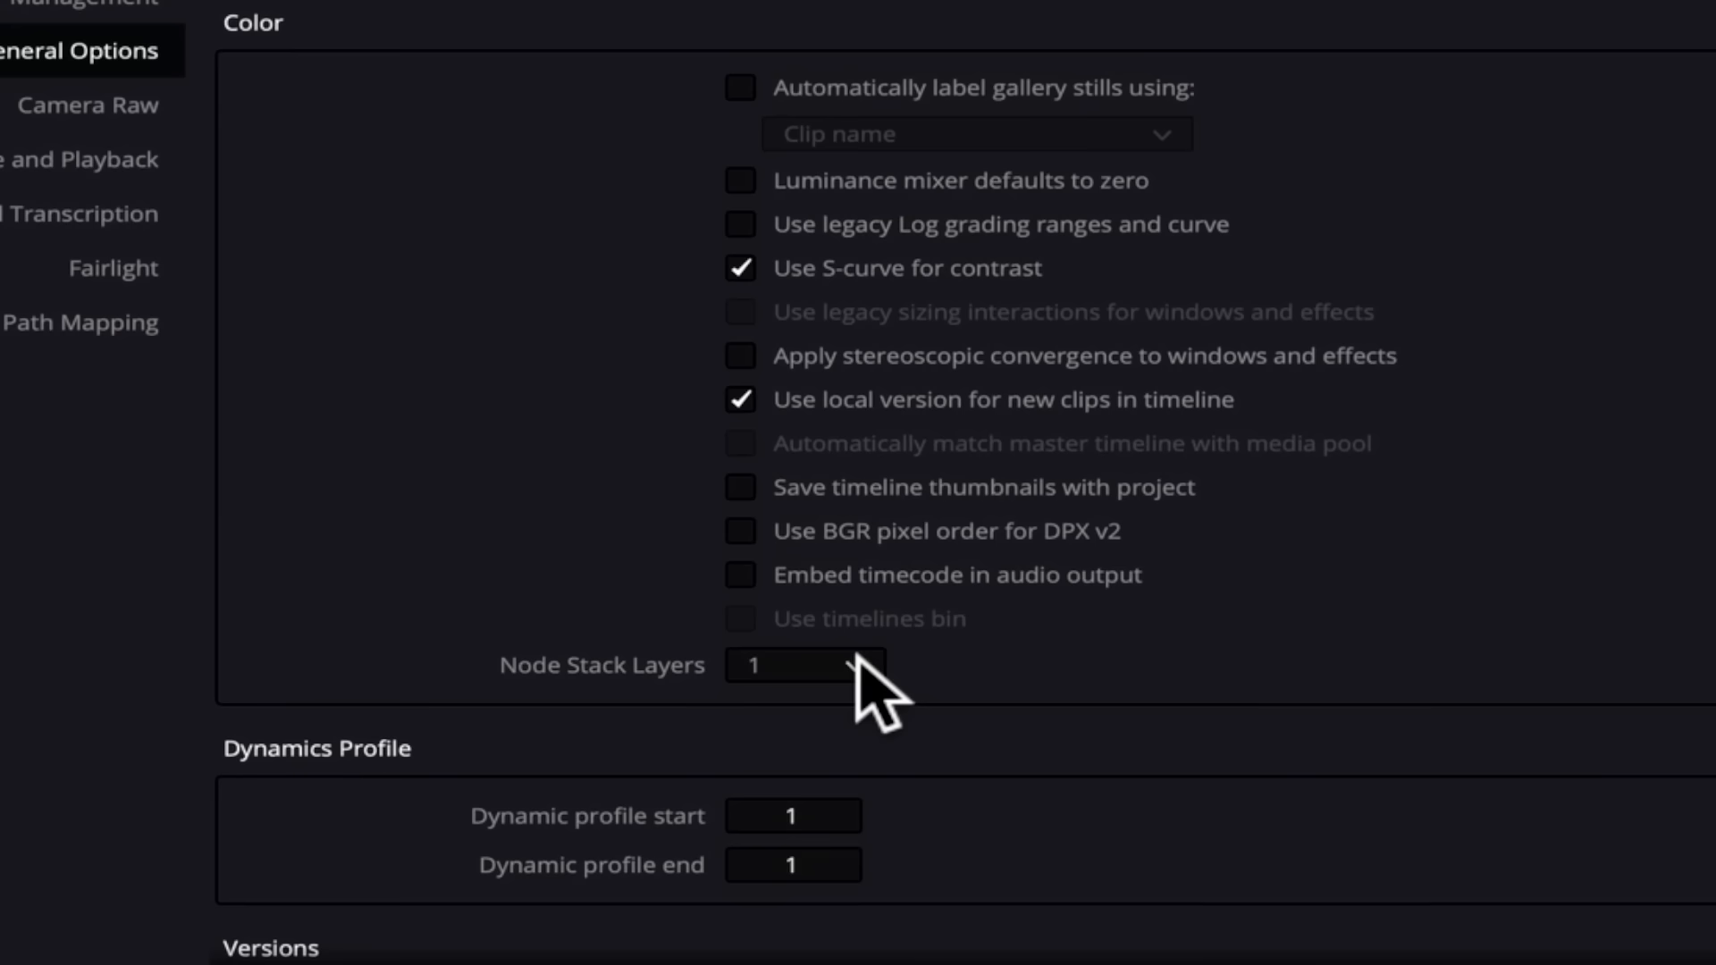
pyautogui.click(855, 665)
pyautogui.click(816, 827)
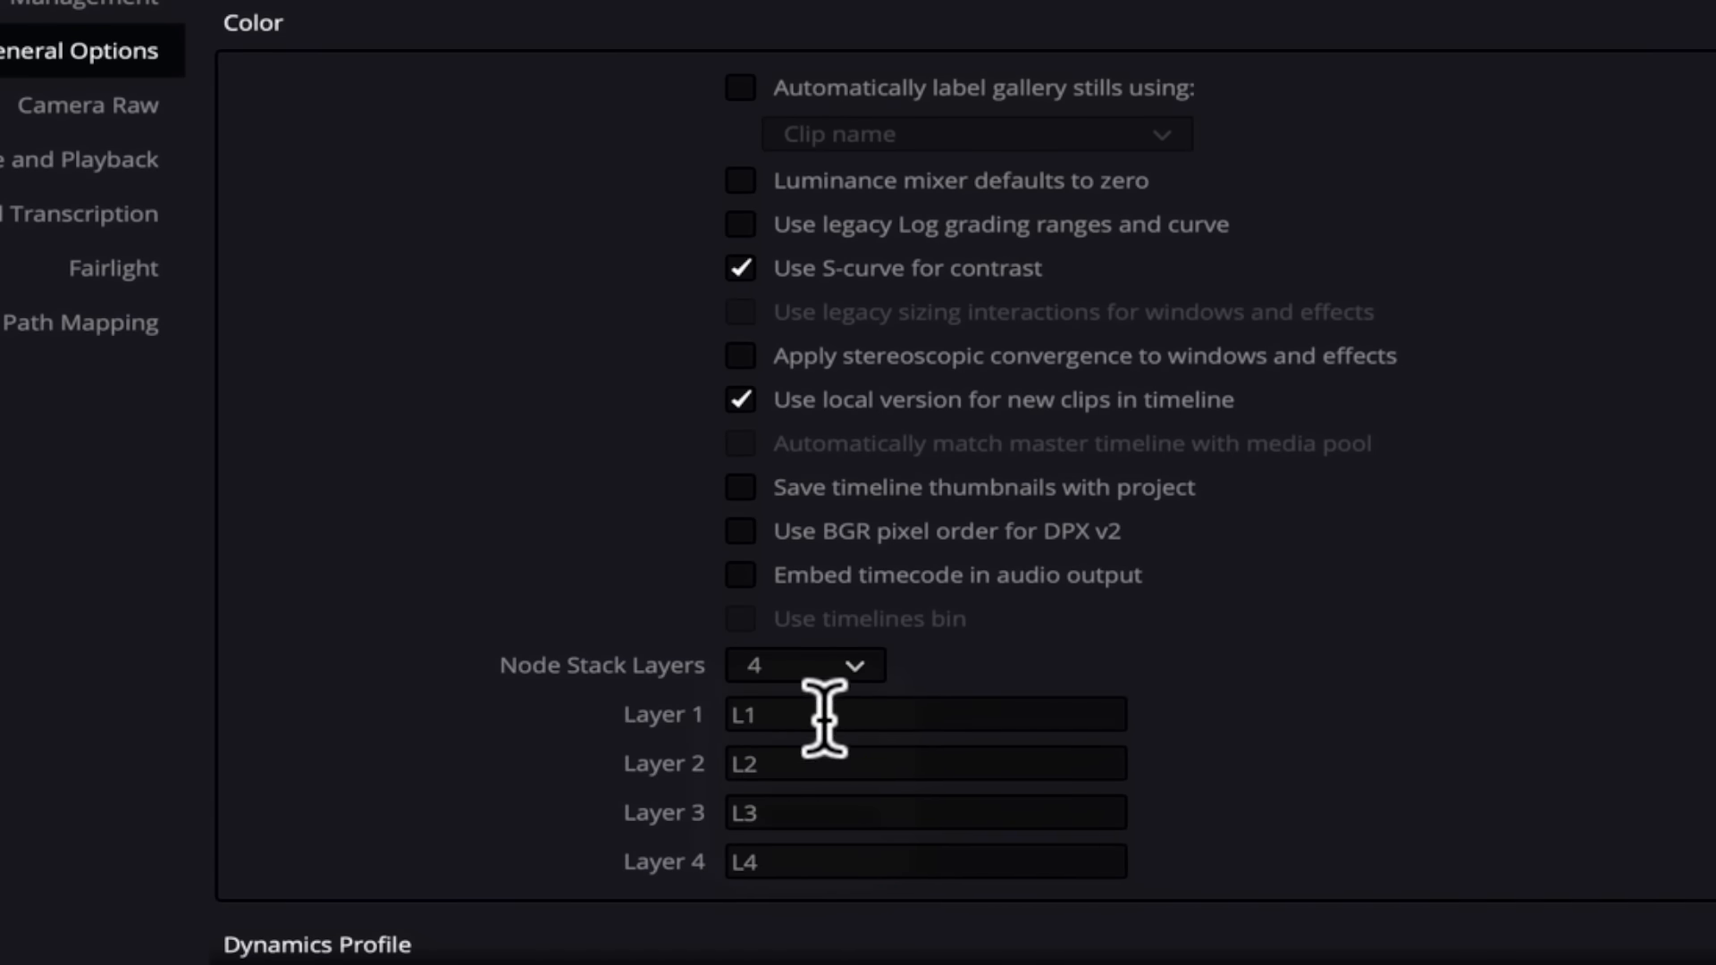
# Step: Name node stack Layer 1 "Correction" and Layer 2 "Effets", and save the project settings
pyautogui.click(769, 713)
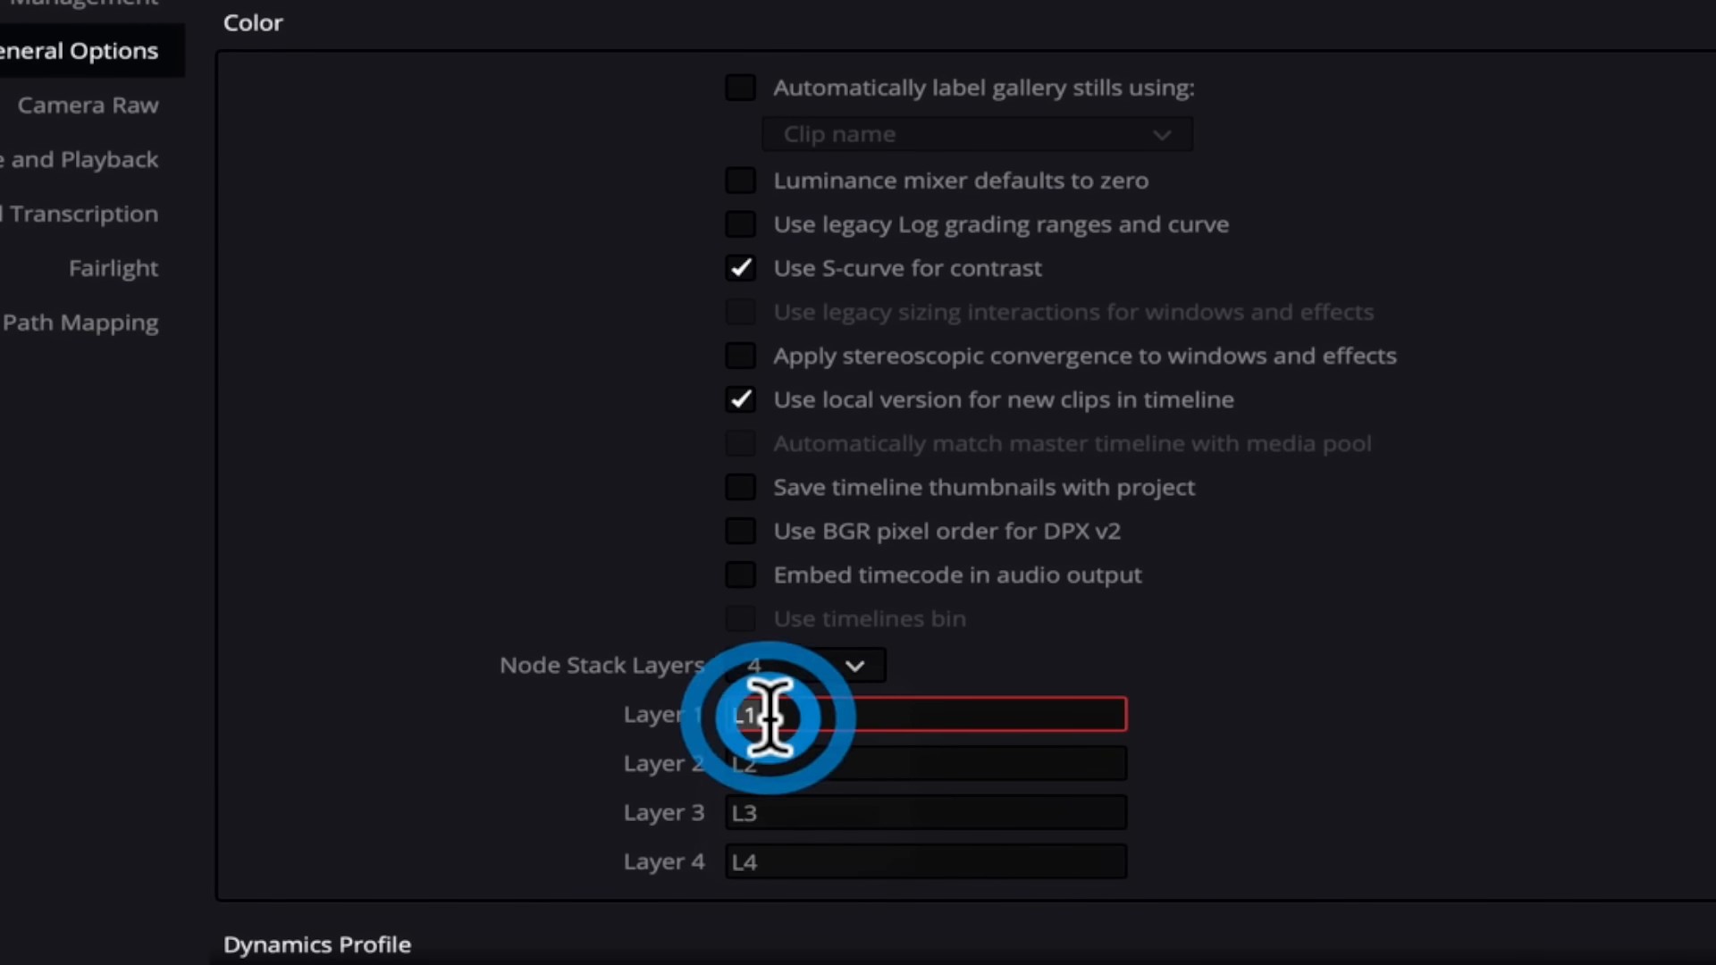
pyautogui.write('Correction')
pyautogui.click(782, 764)
pyautogui.write('Effe')
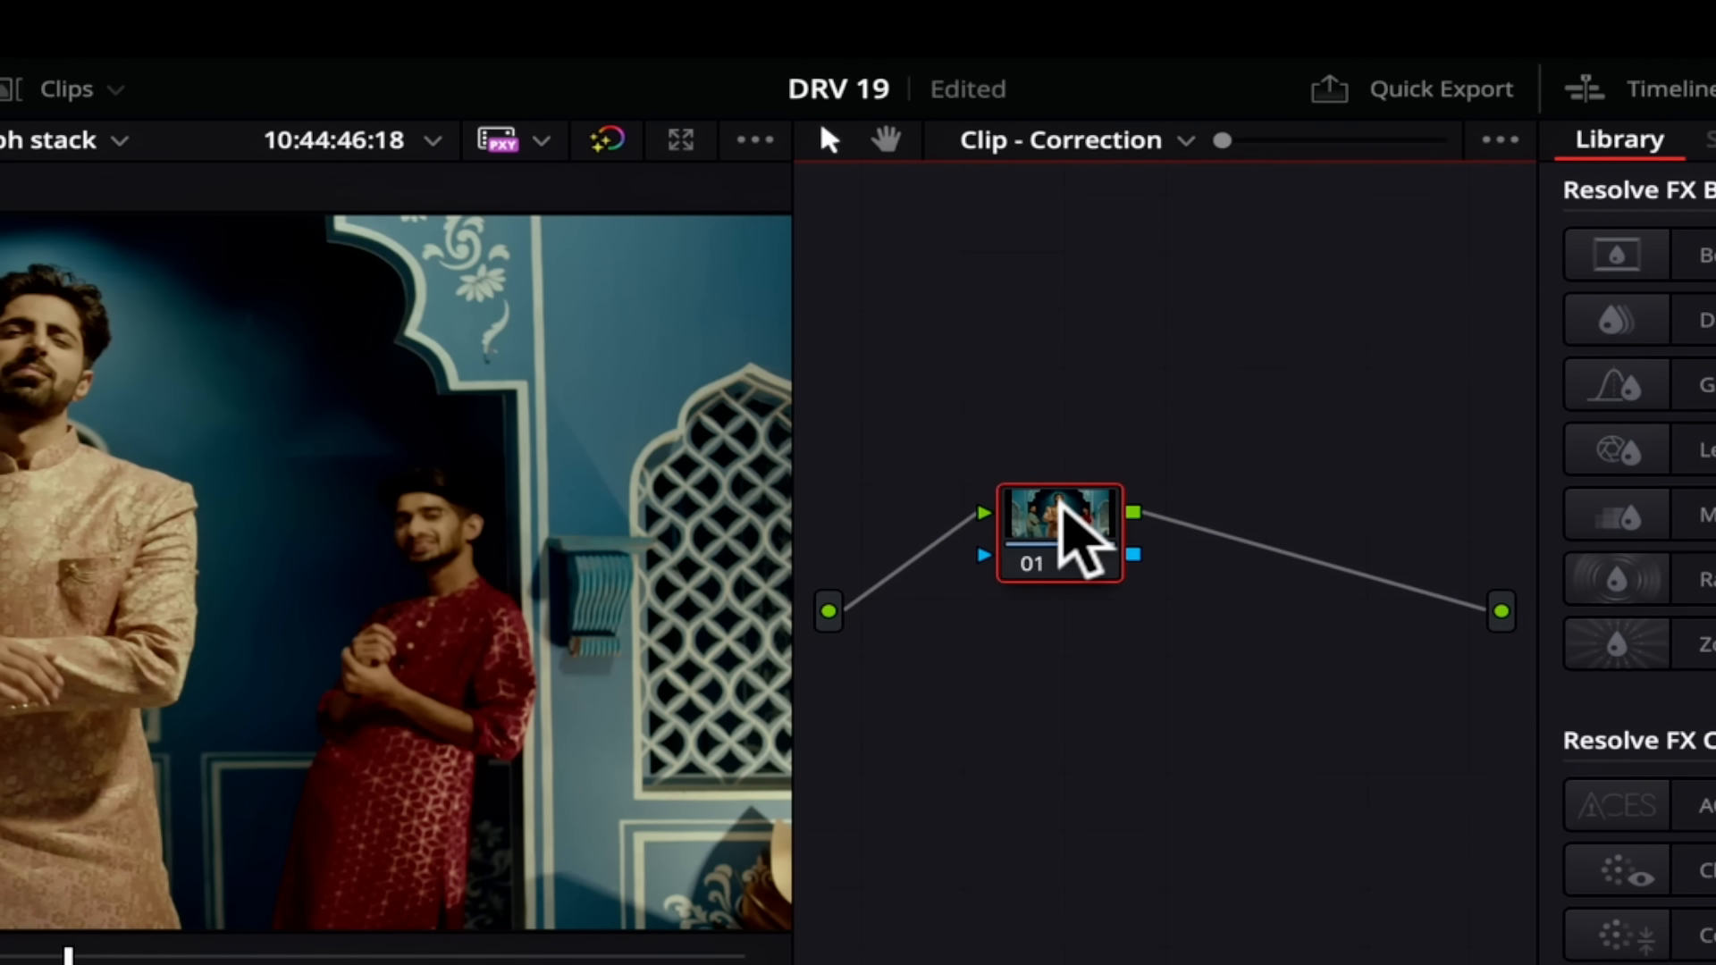
# Step: View the Effets layer's node graph and return to the Correction layer
pyautogui.click(1169, 141)
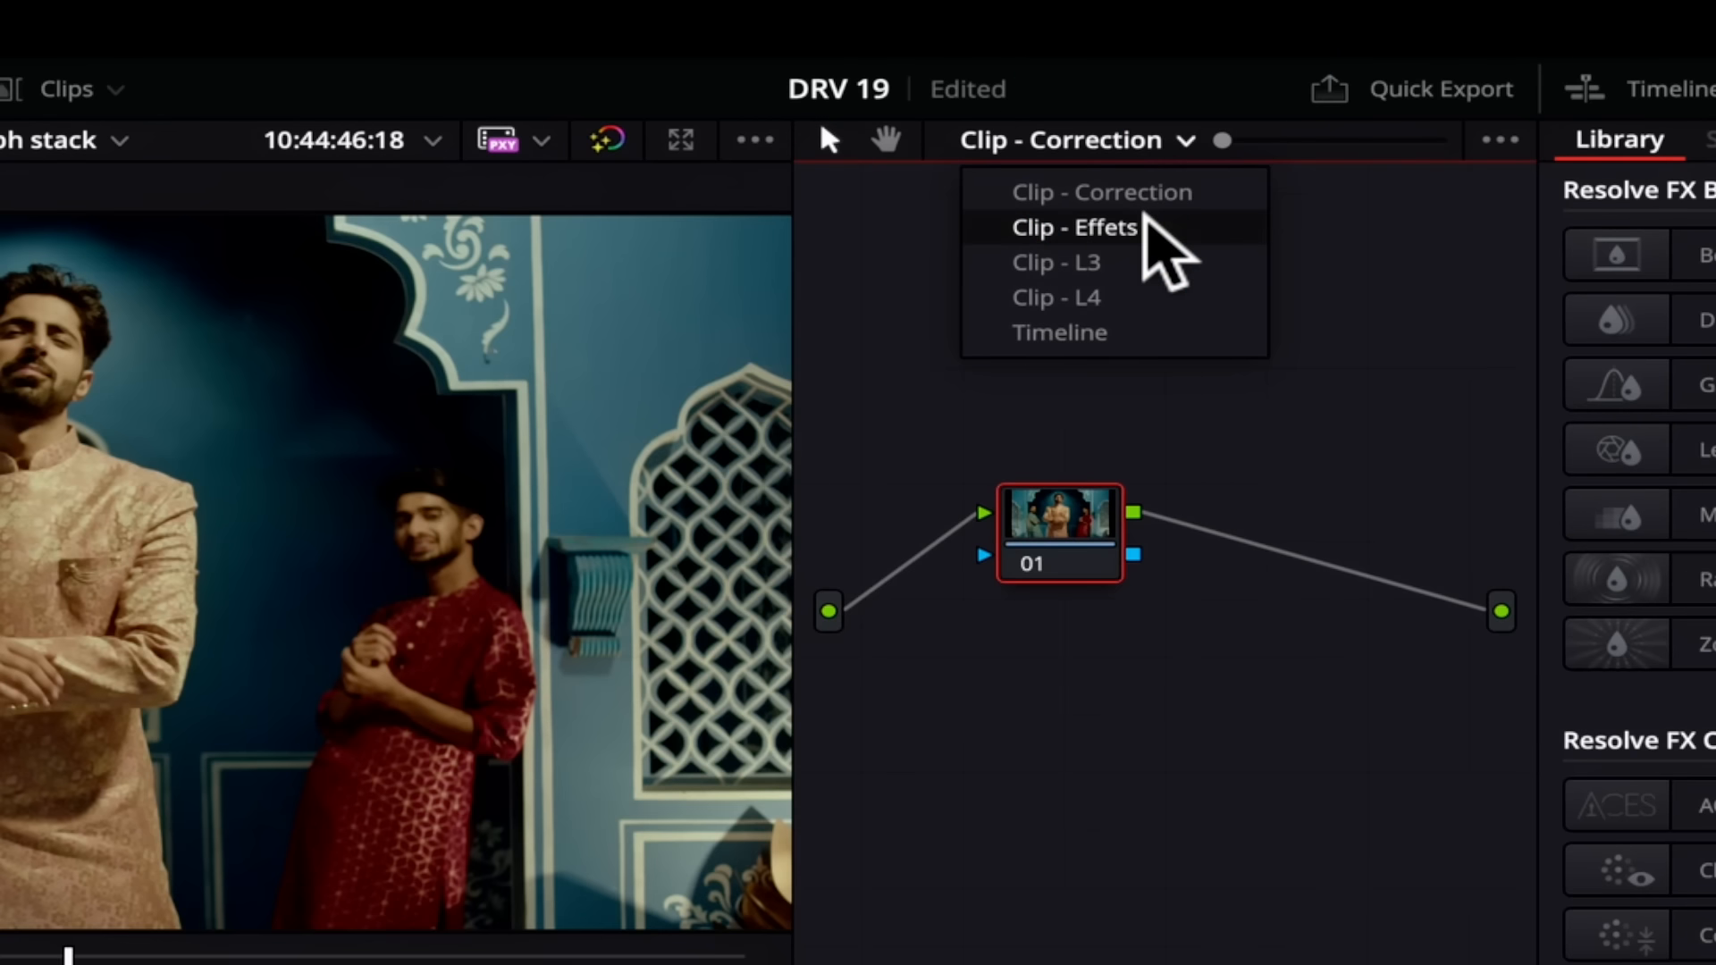
pyautogui.click(1146, 227)
pyautogui.click(1162, 140)
pyautogui.click(1162, 195)
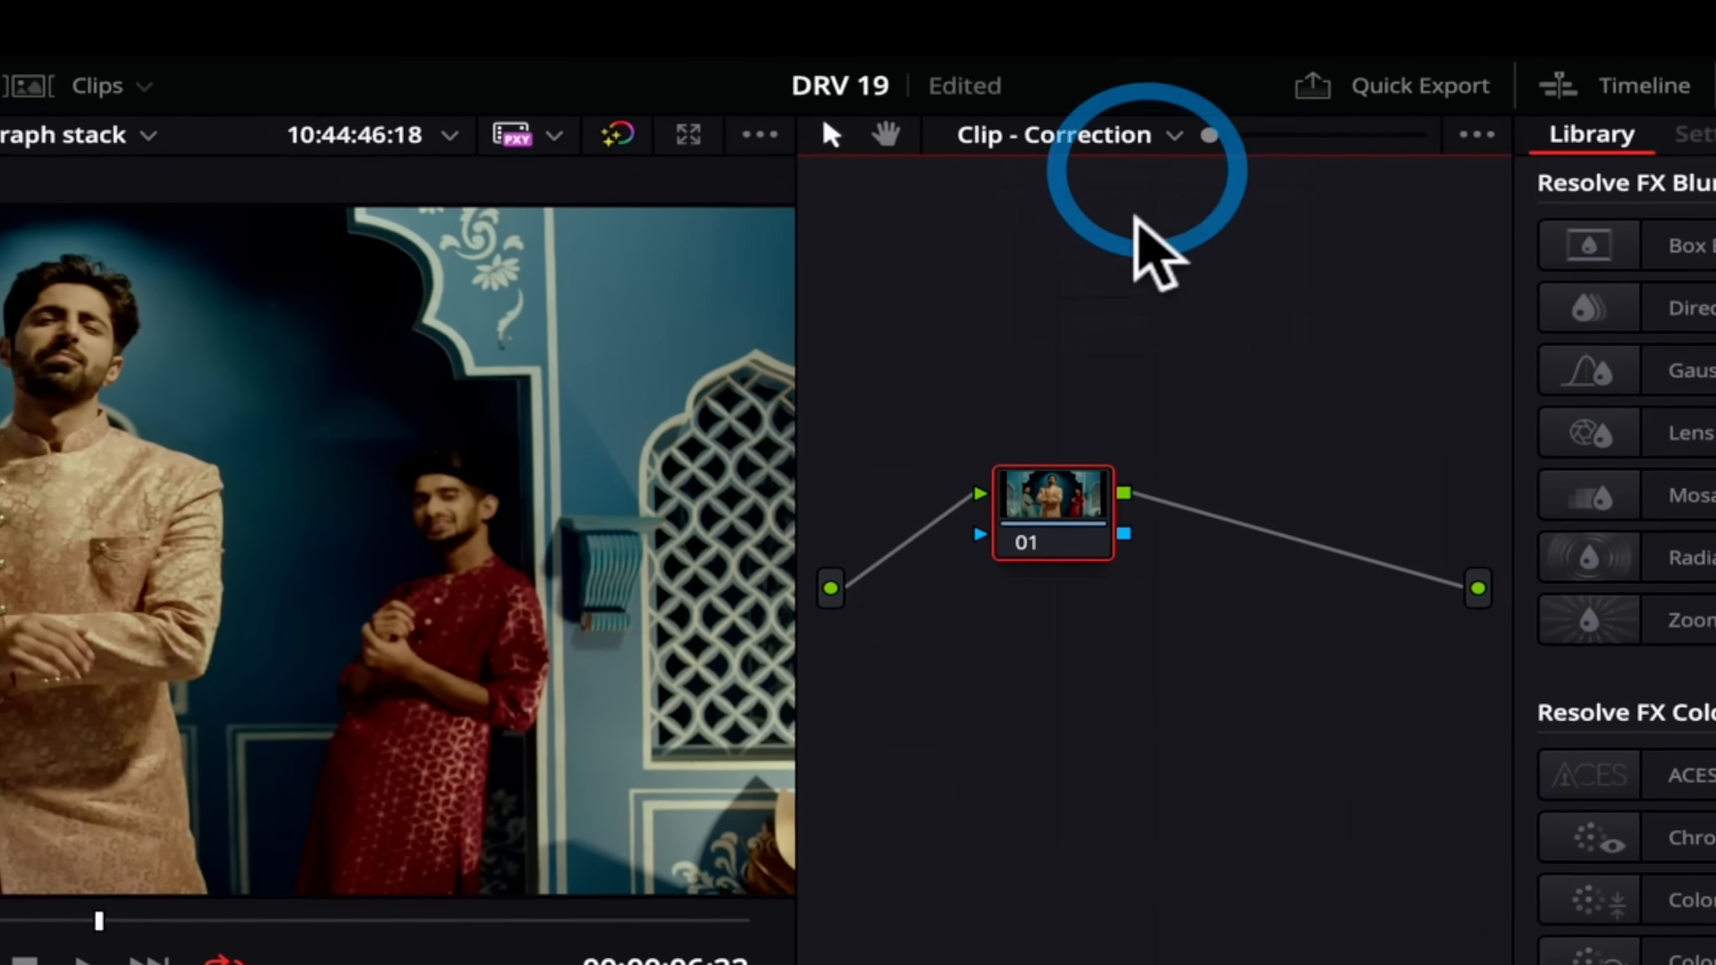
# Step: Set the saturation of node 01 in the Correction layer to 0.00 using the primary color controls
pyautogui.click(1060, 490)
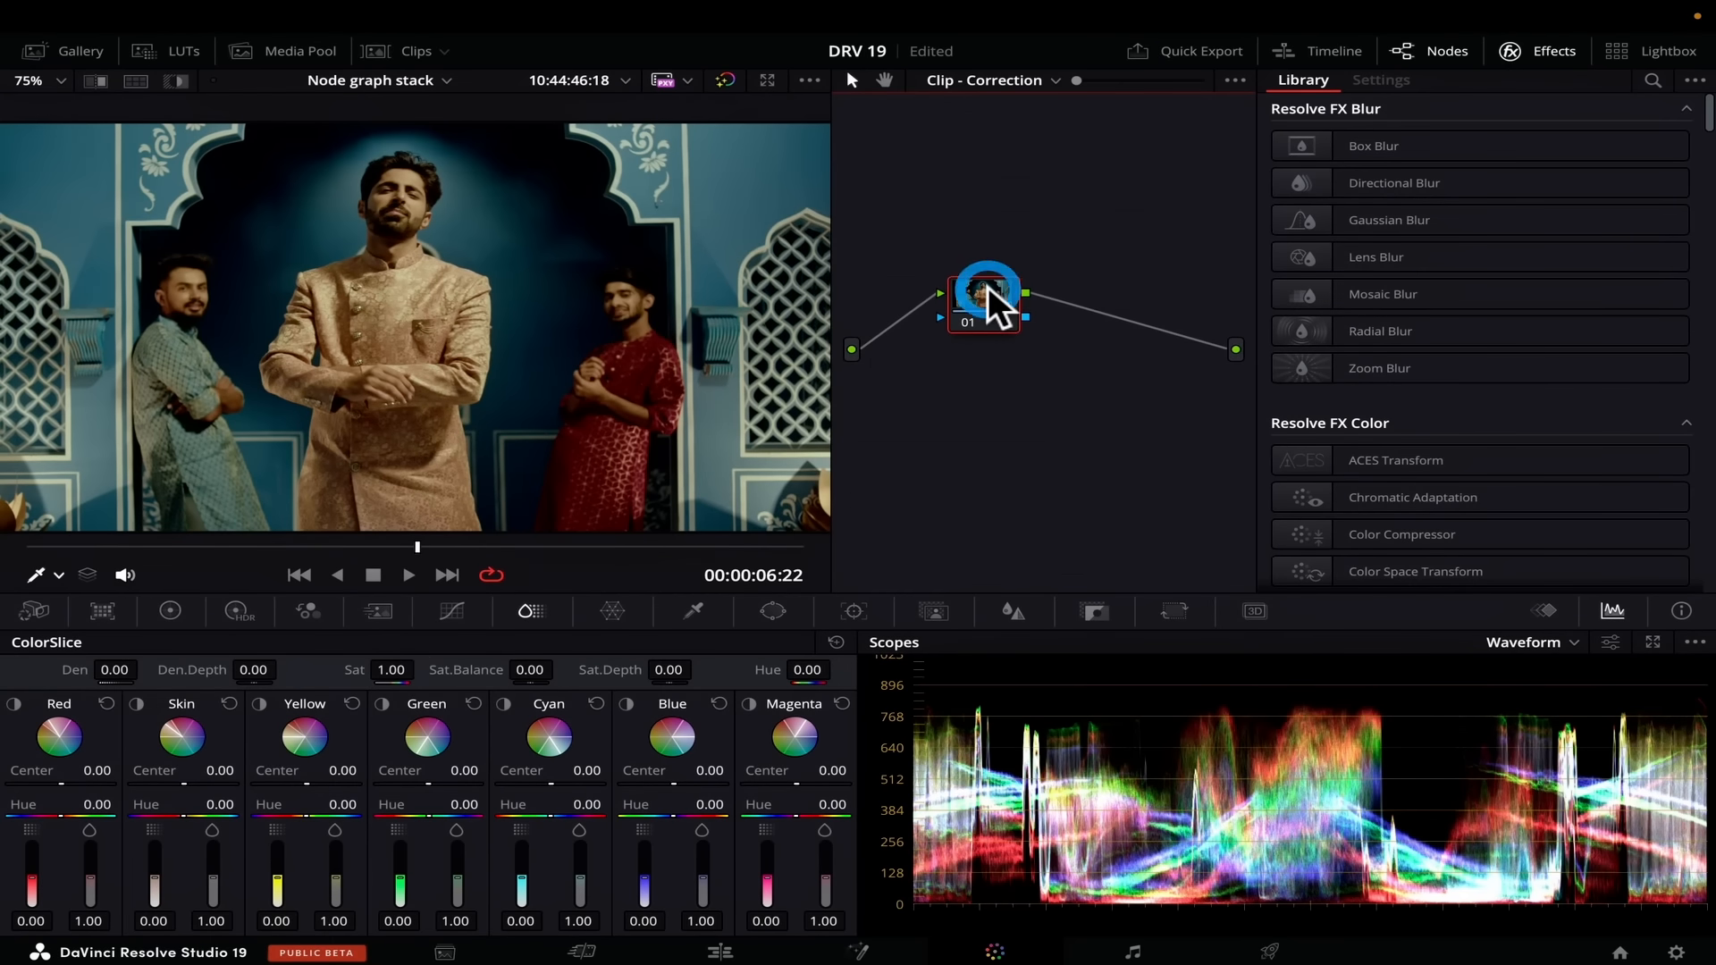
pyautogui.click(175, 606)
pyautogui.moveTo(533, 916); pyautogui.dragTo(309, 917)
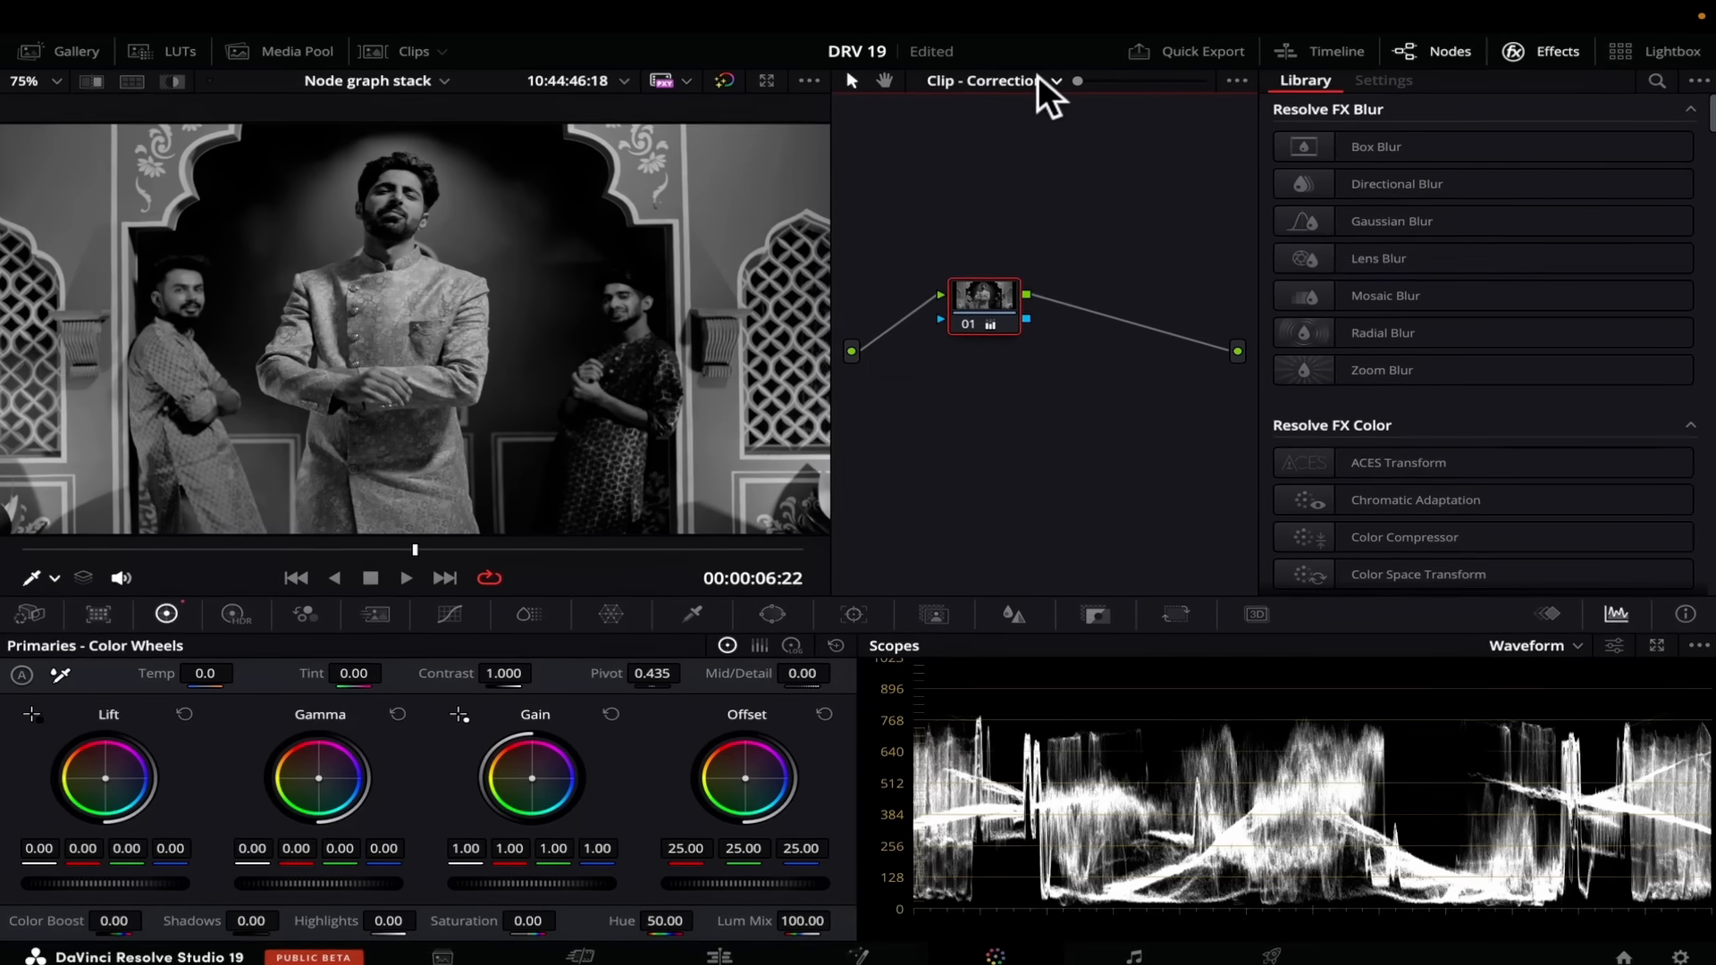
# Step: Switch to the Effets layer, search the effects for "vignette" and add Vignette as a new node after node 01
pyautogui.click(1044, 81)
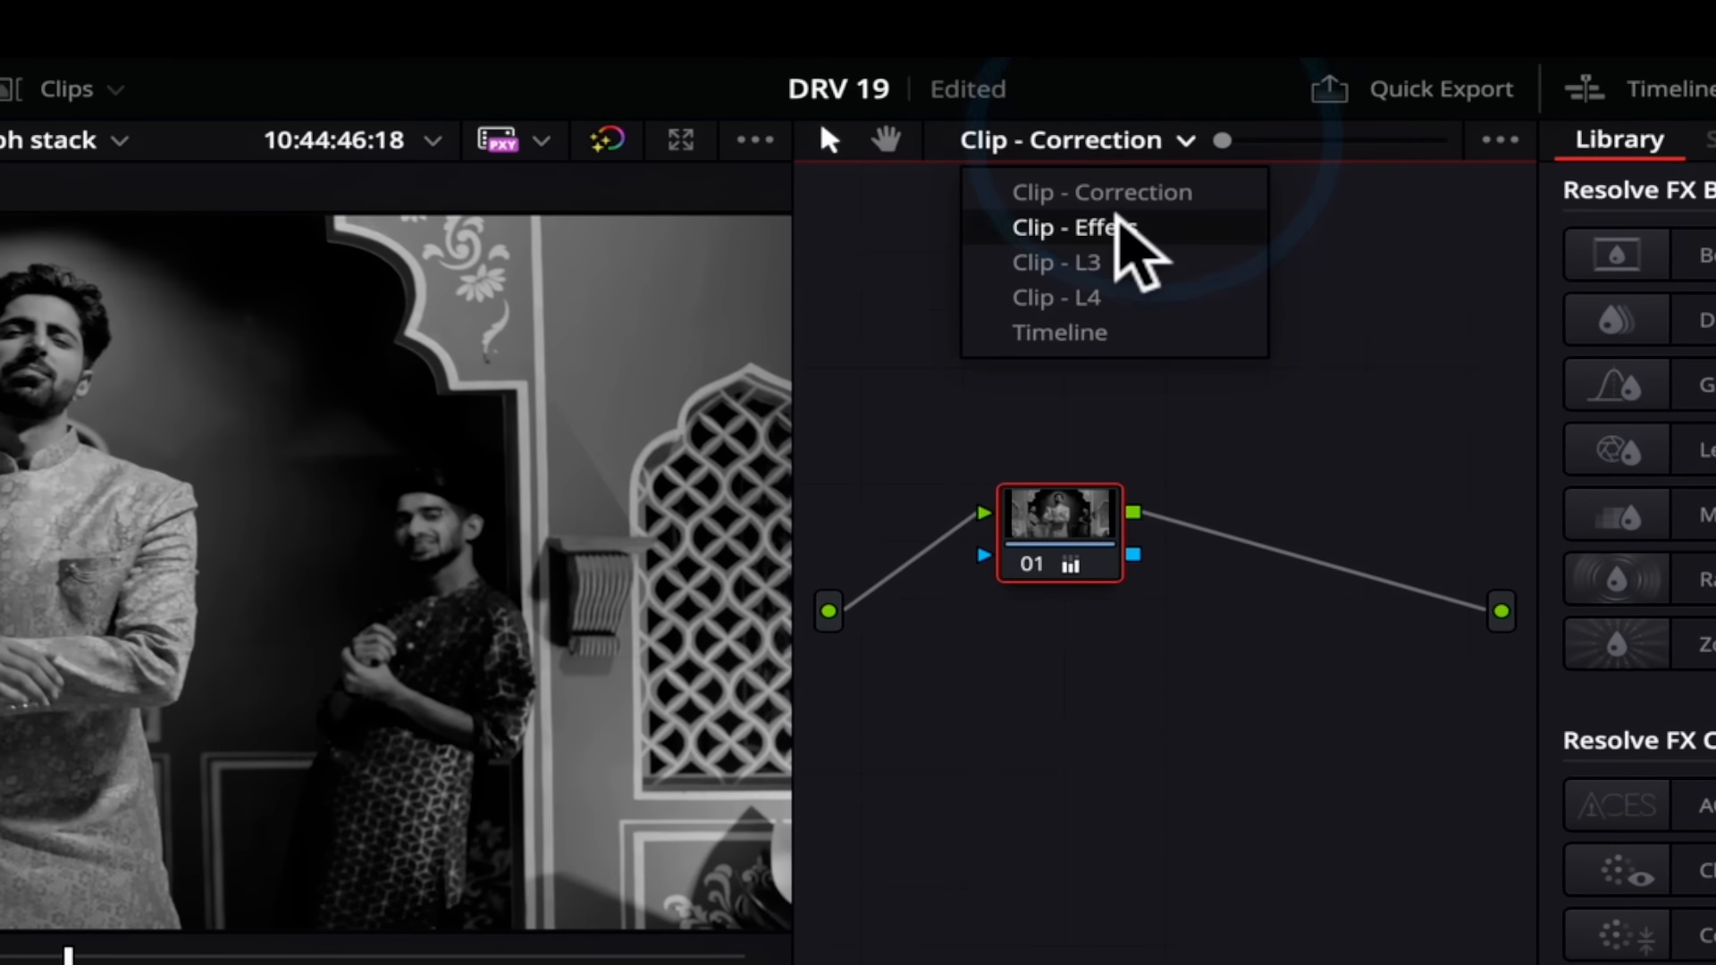
pyautogui.click(1117, 225)
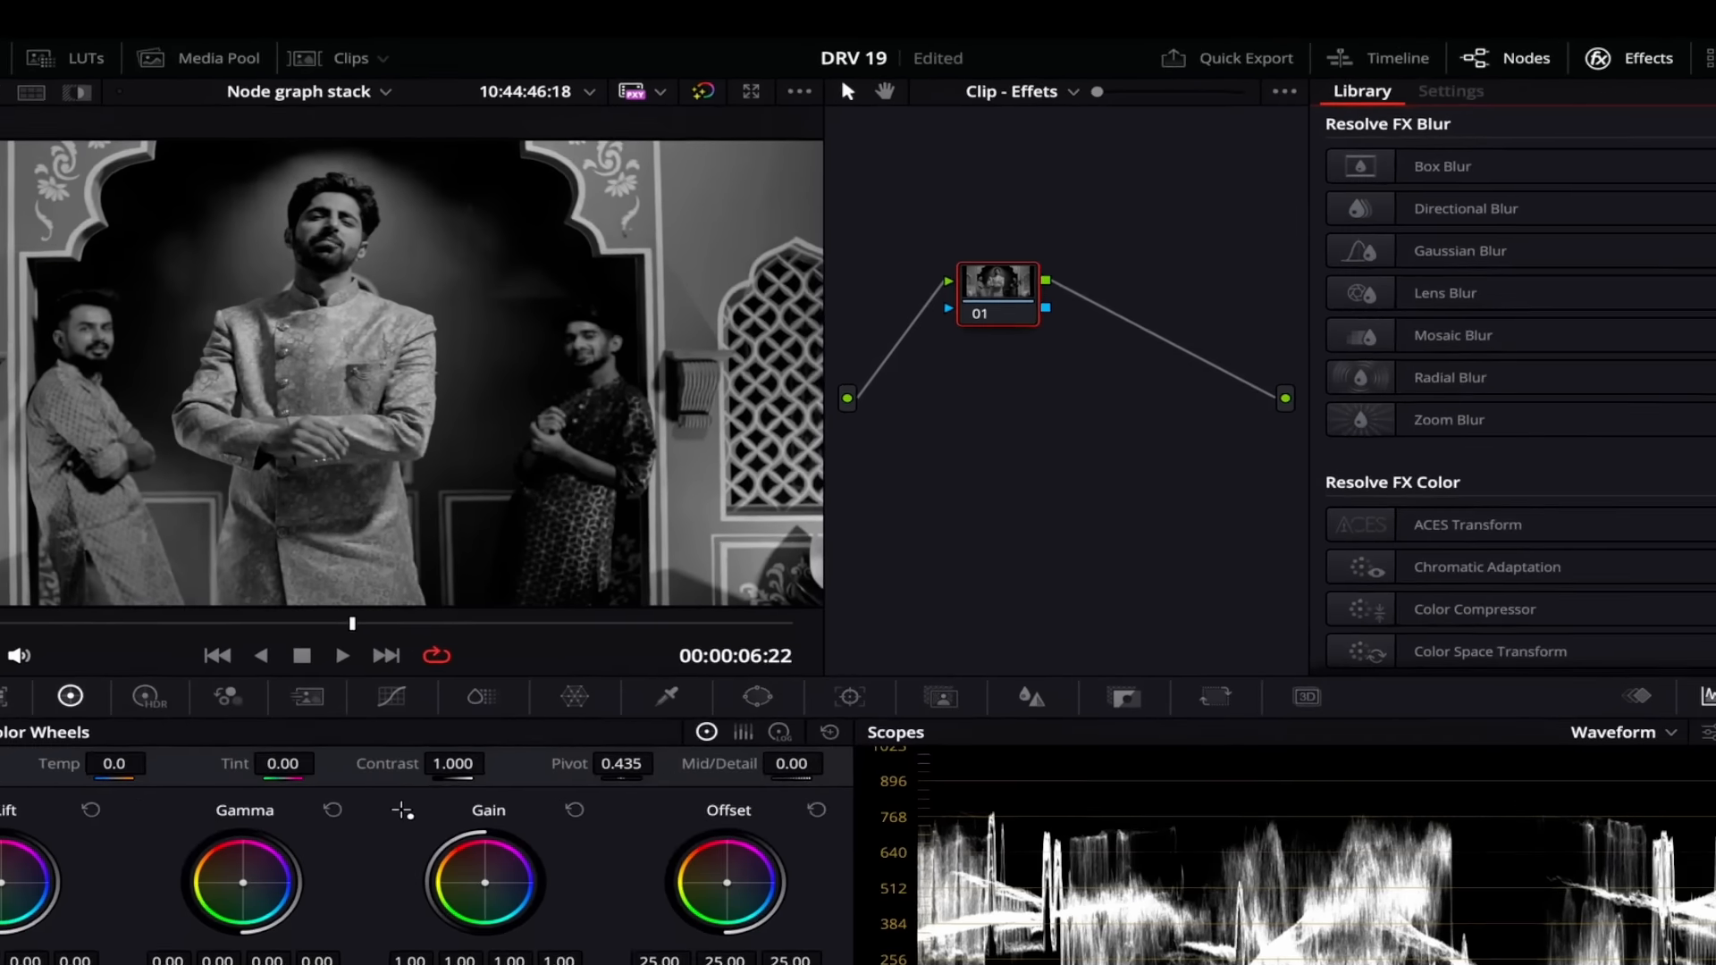
pyautogui.click(1652, 79)
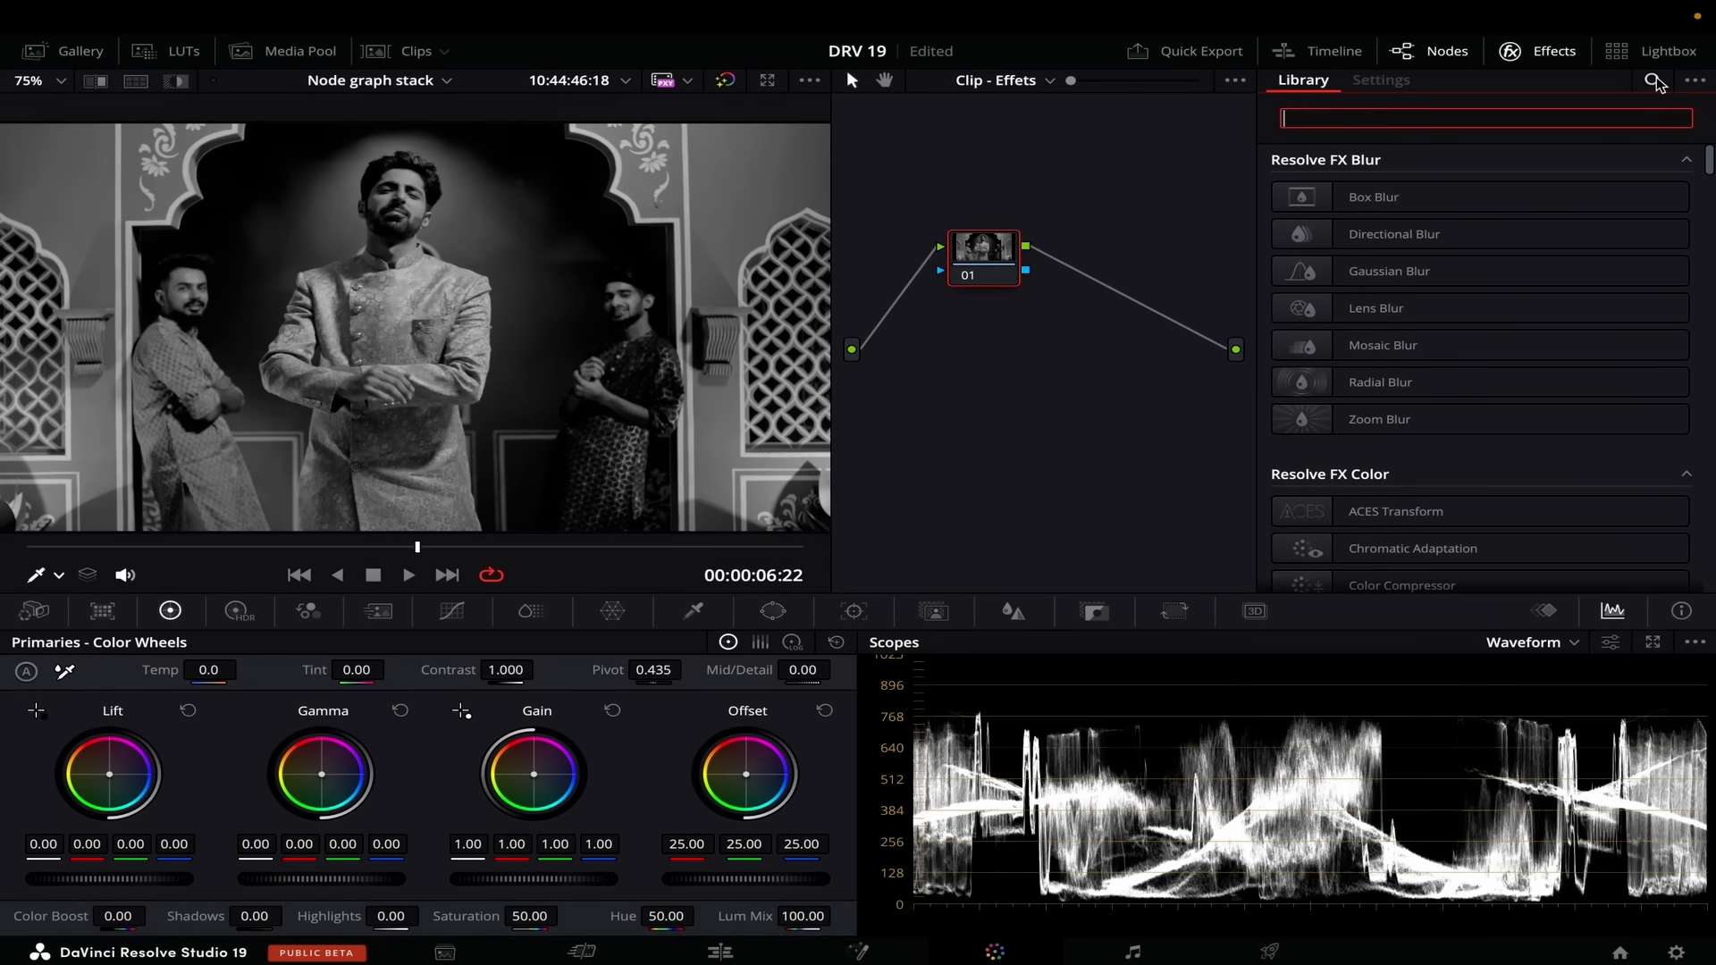
pyautogui.write('vog')
pyautogui.press('BackSpace')
pyautogui.press('BackSpace')
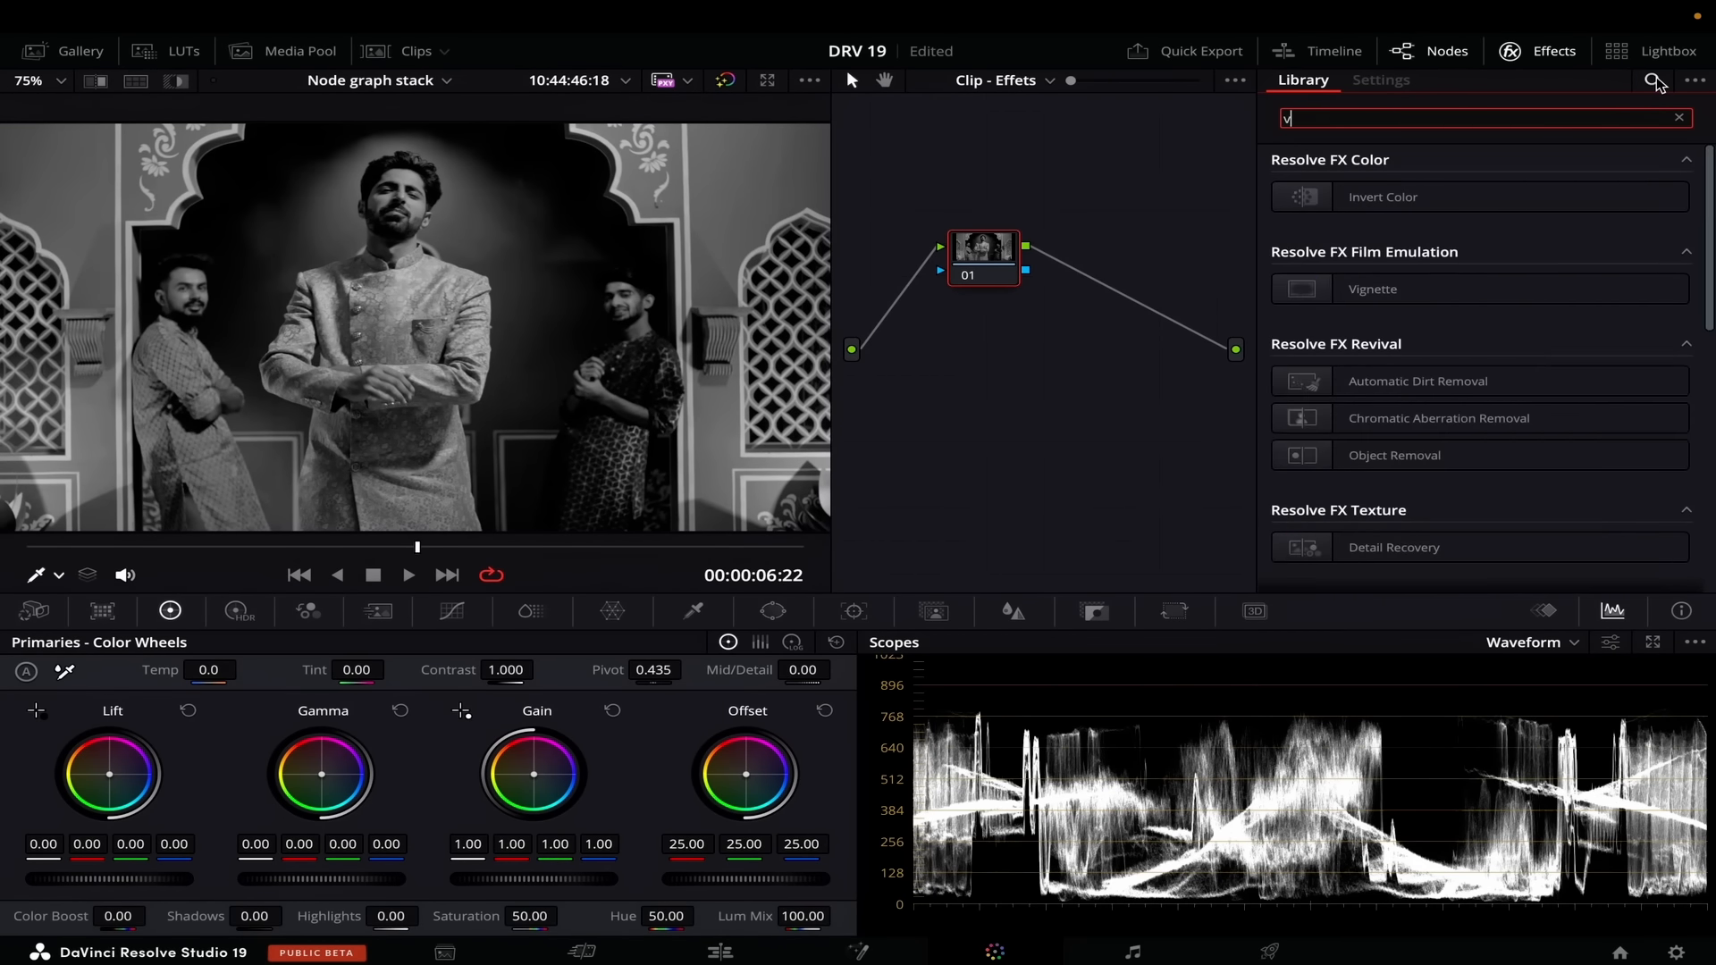
pyautogui.write('ignette')
pyautogui.moveTo(1376, 195); pyautogui.dragTo(1069, 268)
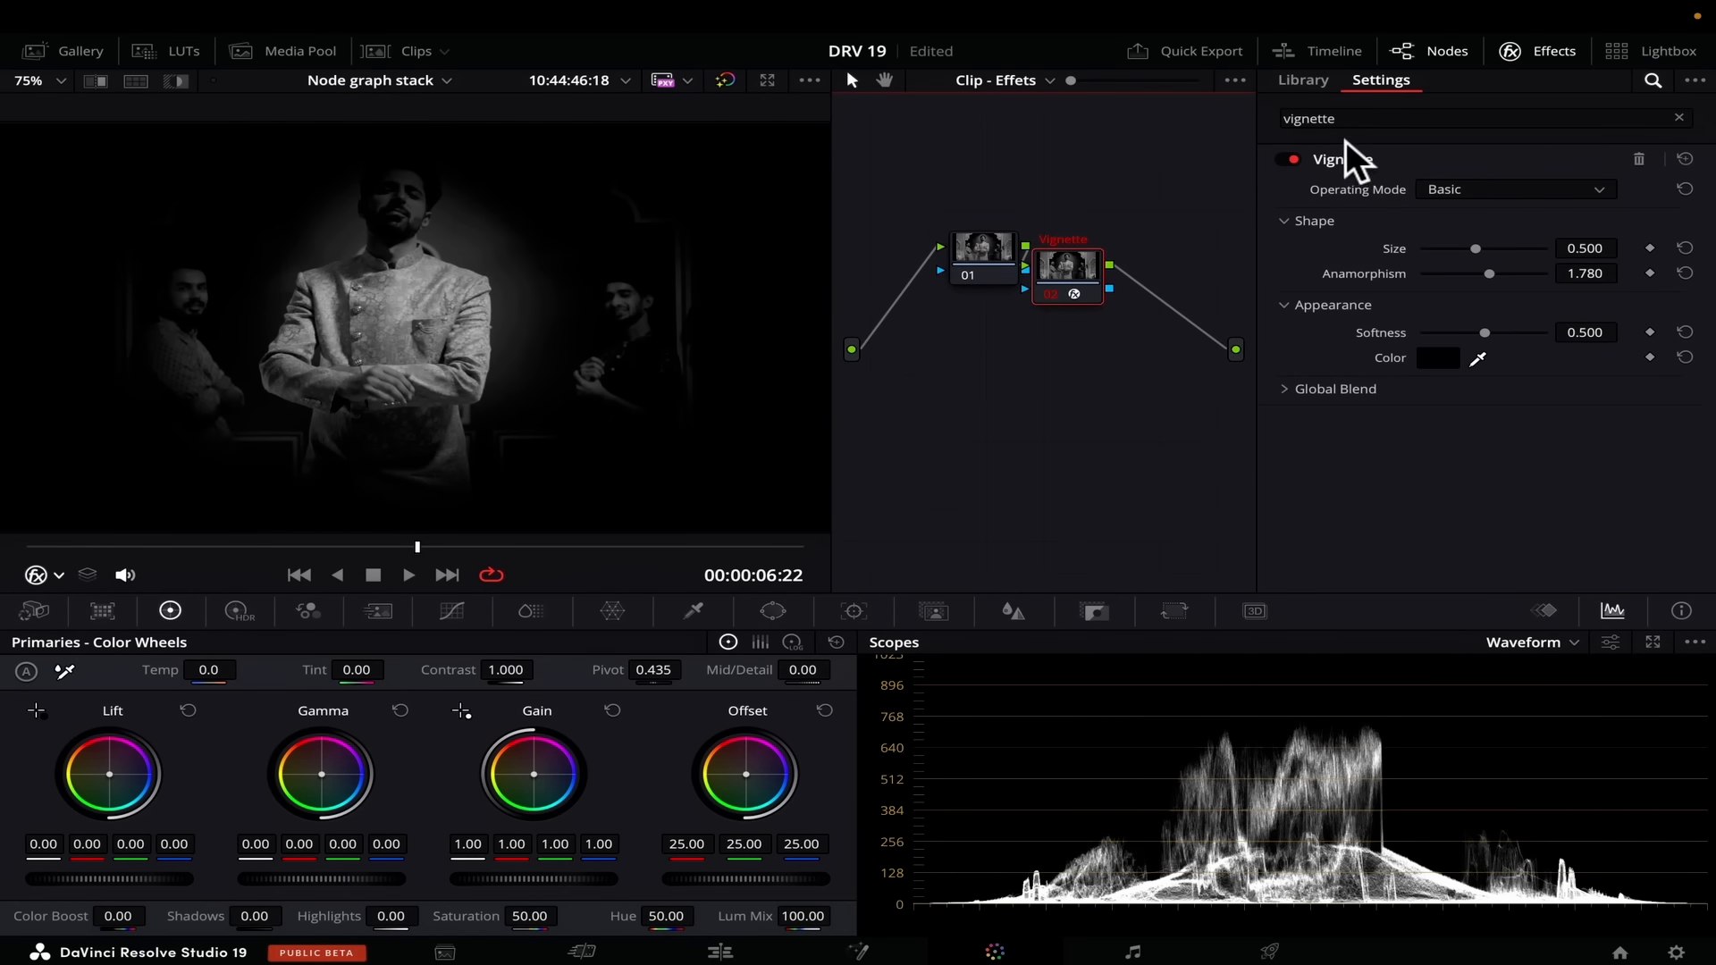
# Step: Search the effects for "glow" and add Glow as a new node after the Vignette node
pyautogui.click(1348, 119)
pyautogui.write('glow')
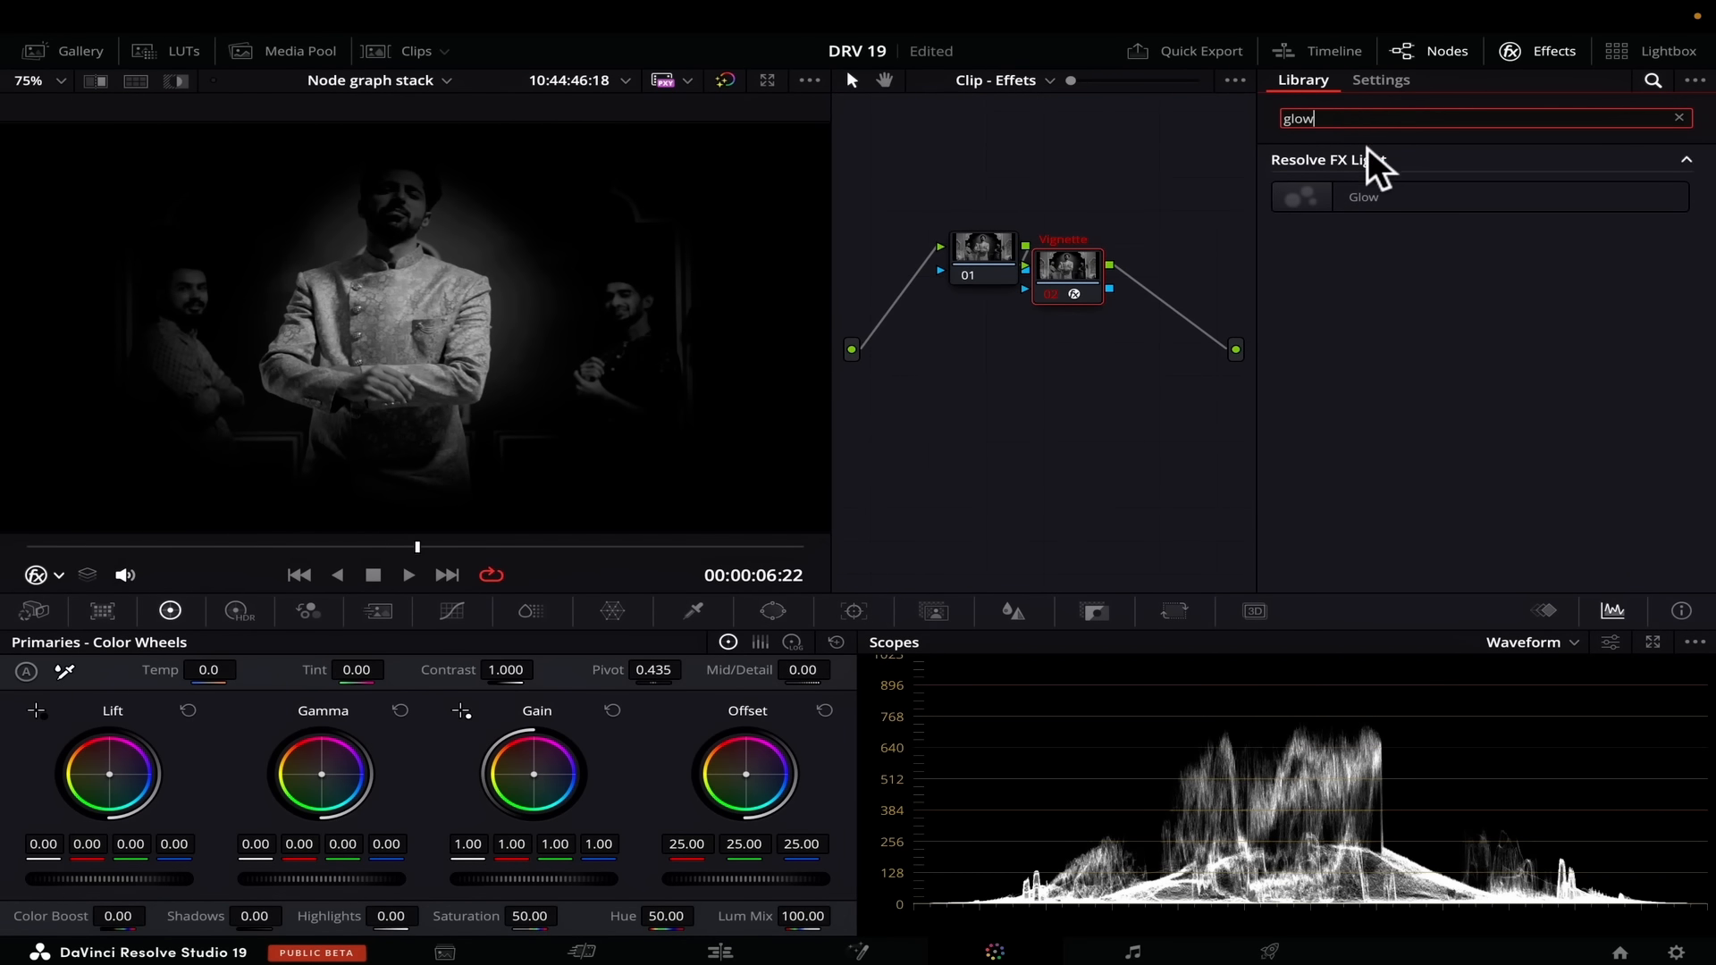
pyautogui.doubleClick(1363, 199)
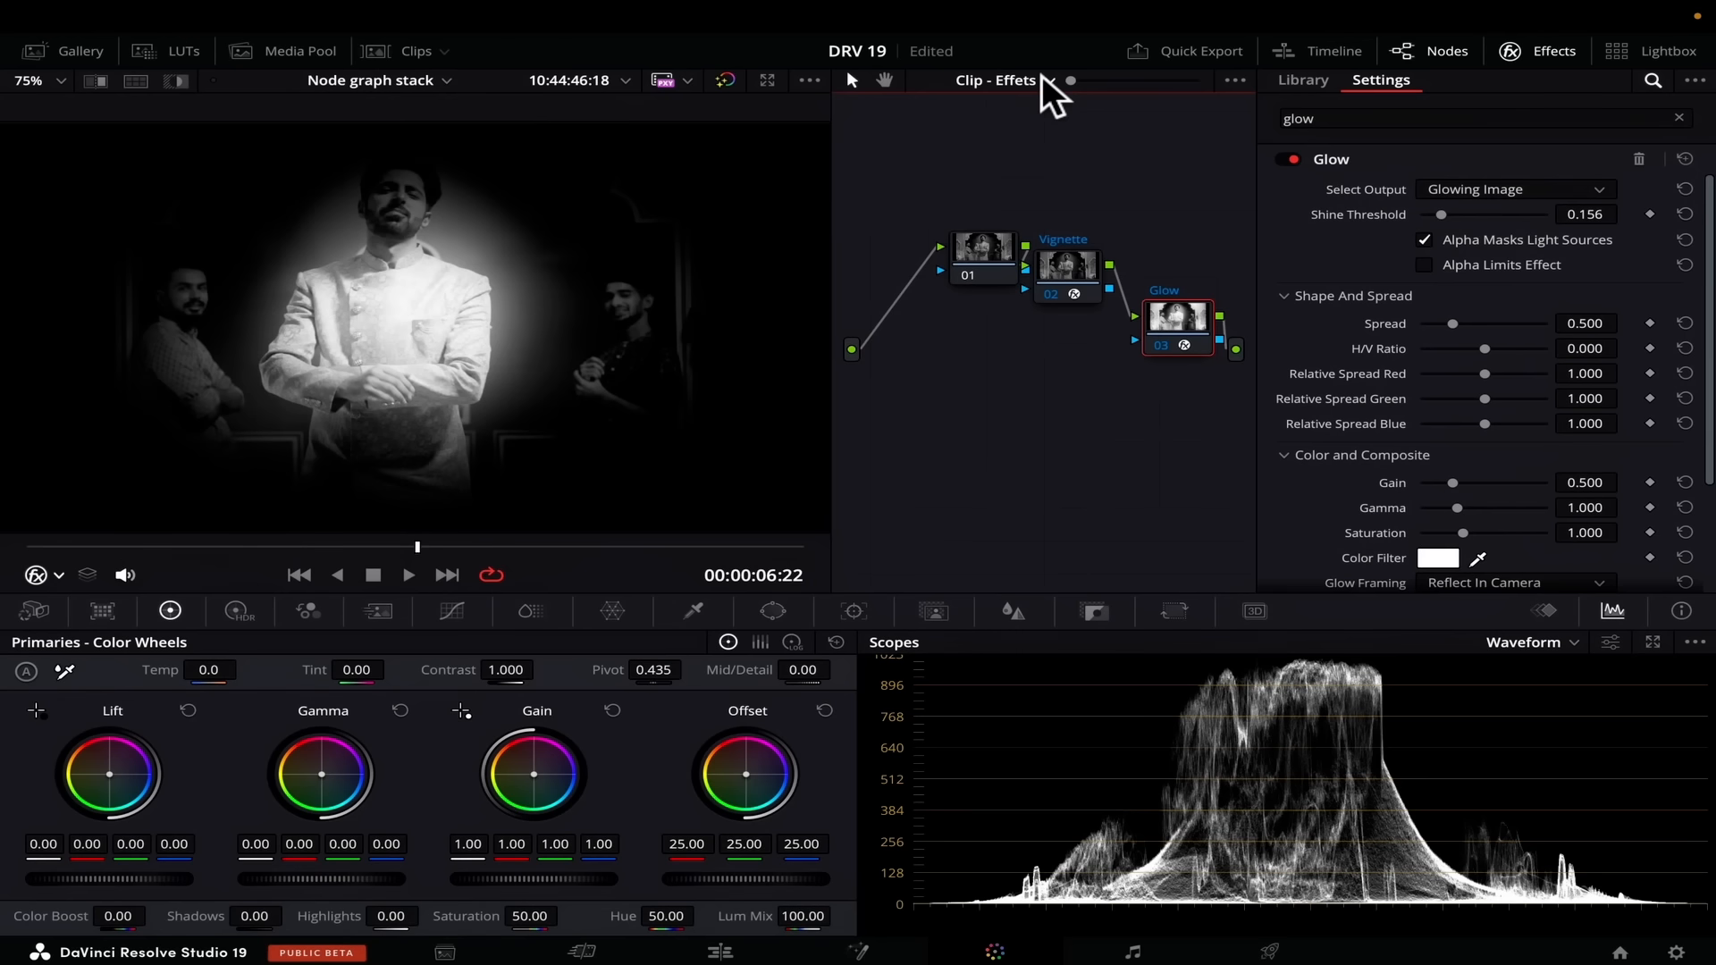
# Step: Review the node graphs of the Correction, Effets, L3, L4 and Timeline levels one after another
pyautogui.click(1043, 80)
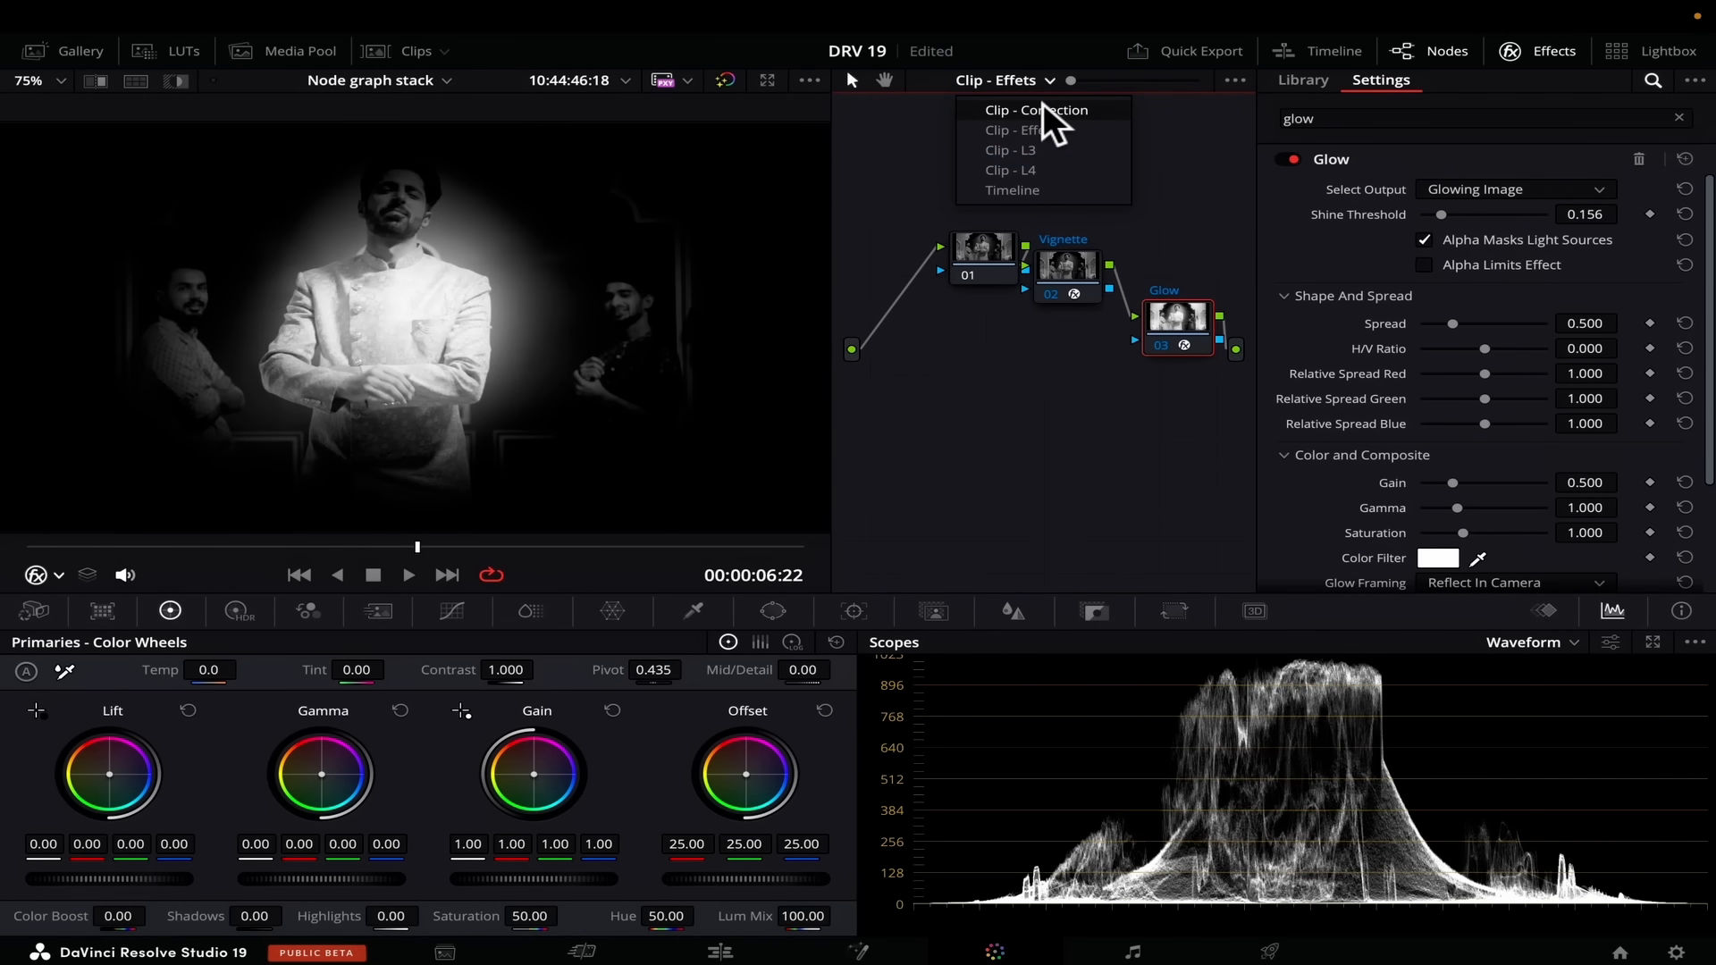
pyautogui.click(1042, 107)
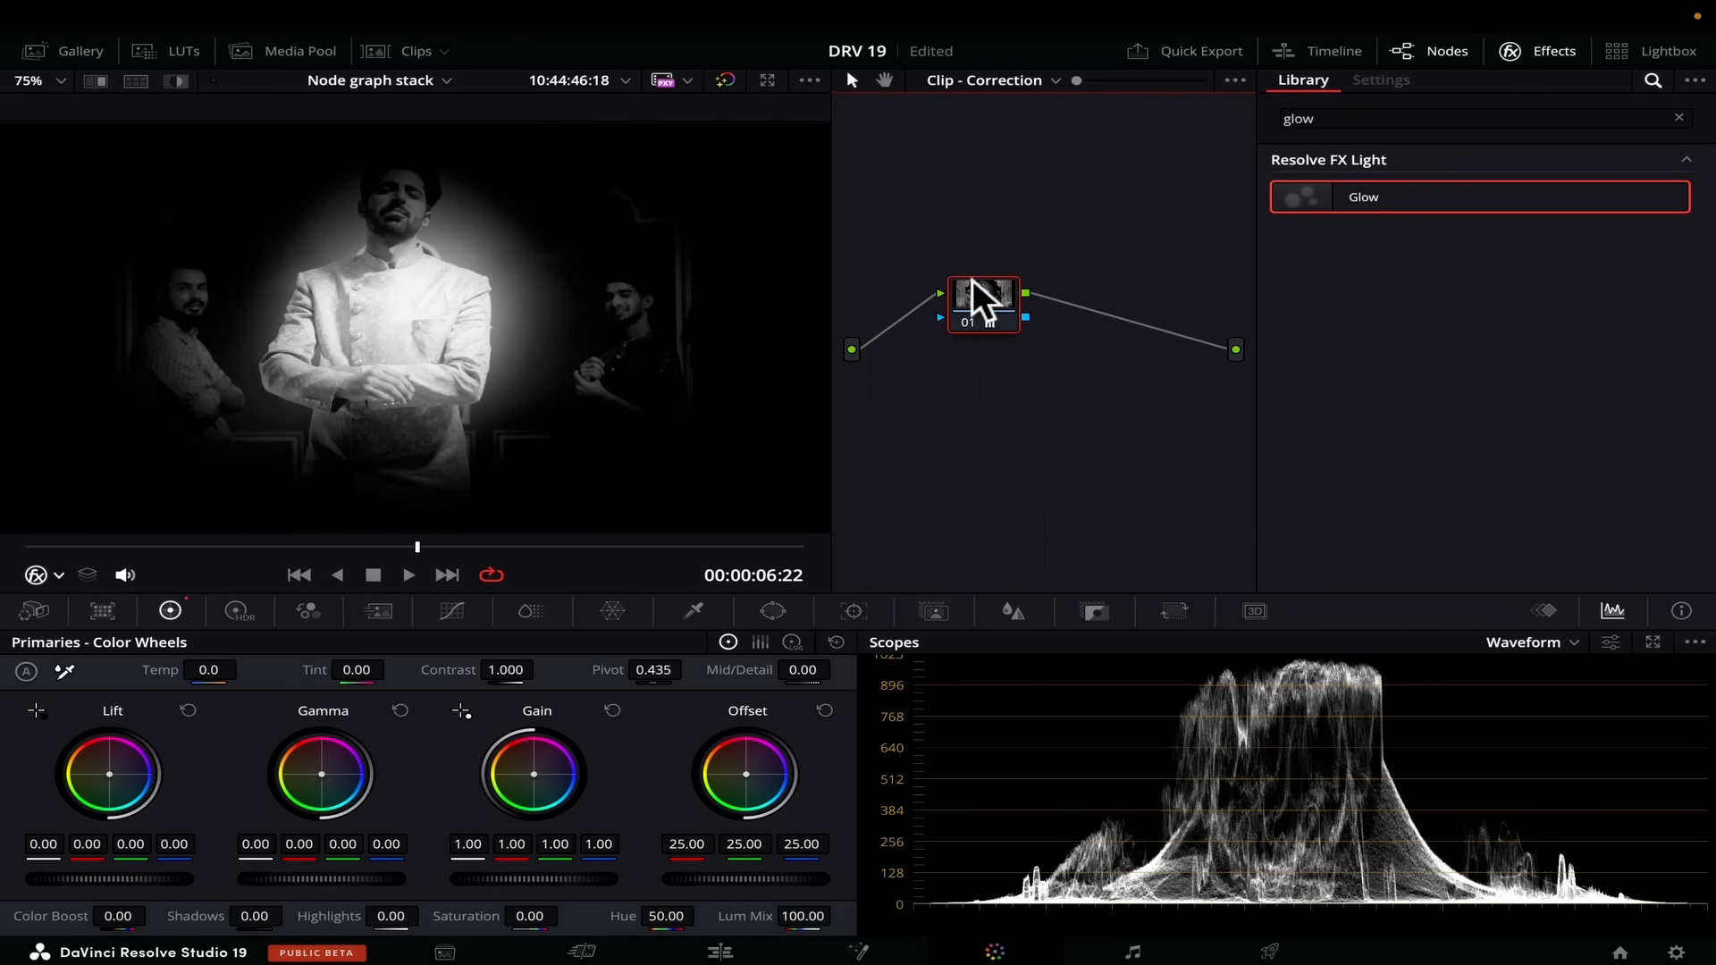
pyautogui.click(1059, 83)
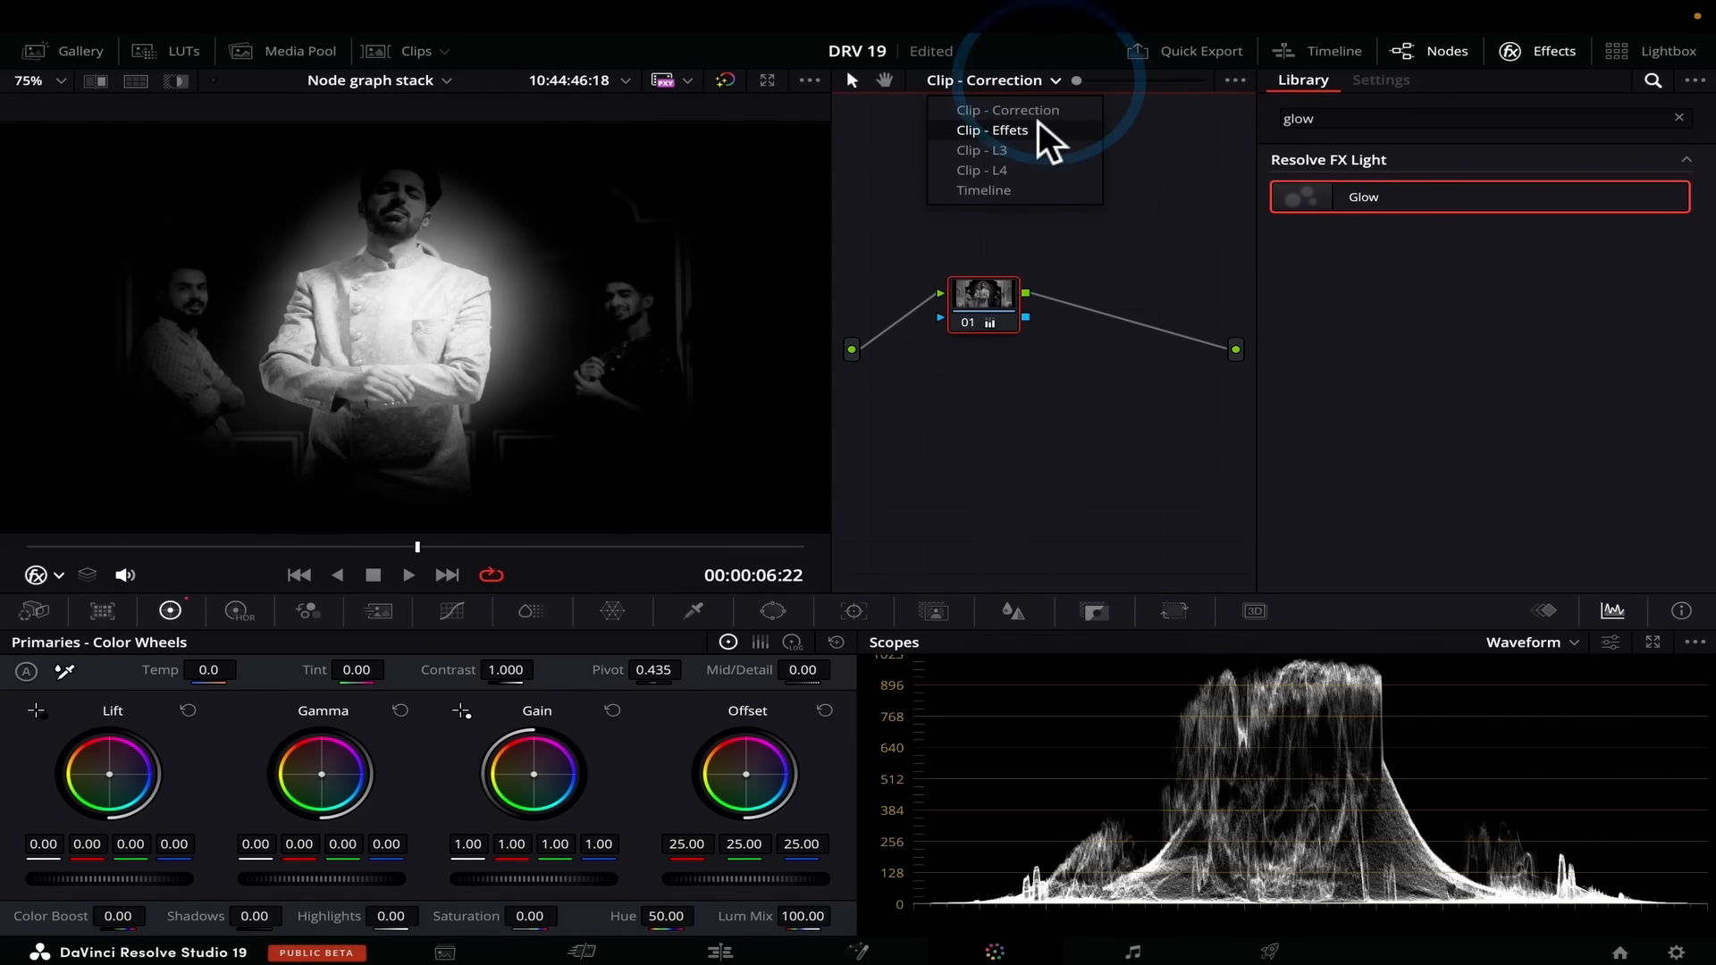
pyautogui.click(1037, 130)
pyautogui.click(1050, 82)
pyautogui.click(1046, 147)
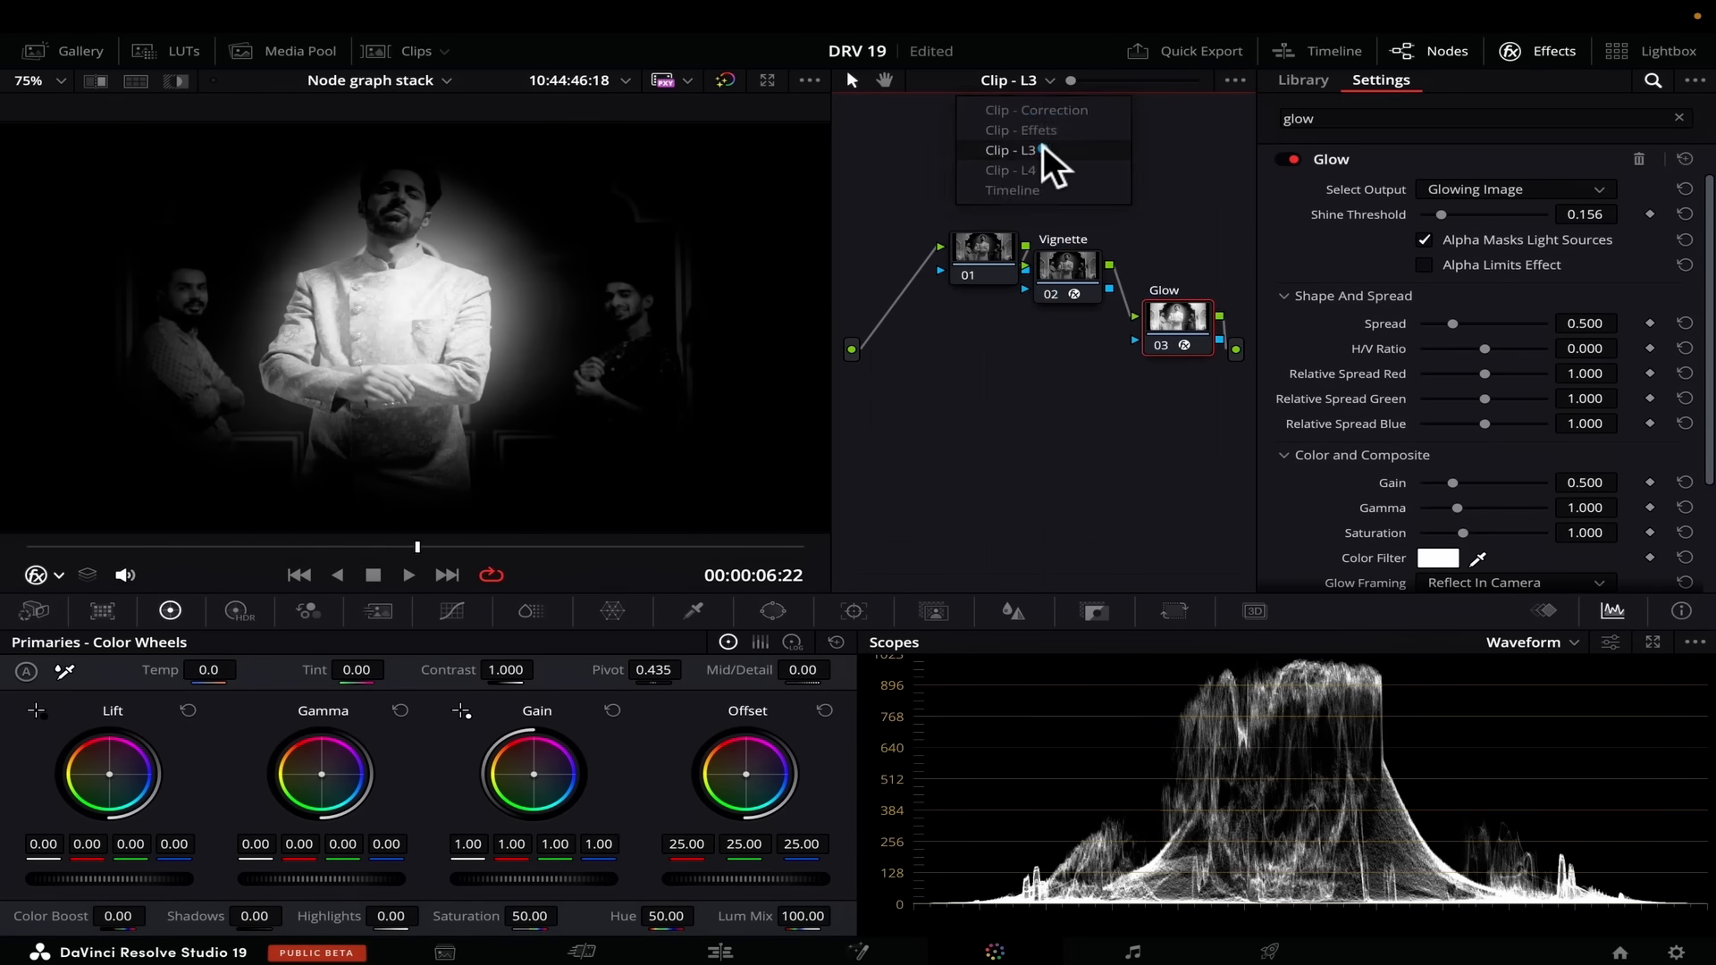
pyautogui.click(1064, 79)
pyautogui.click(1064, 169)
pyautogui.click(1046, 82)
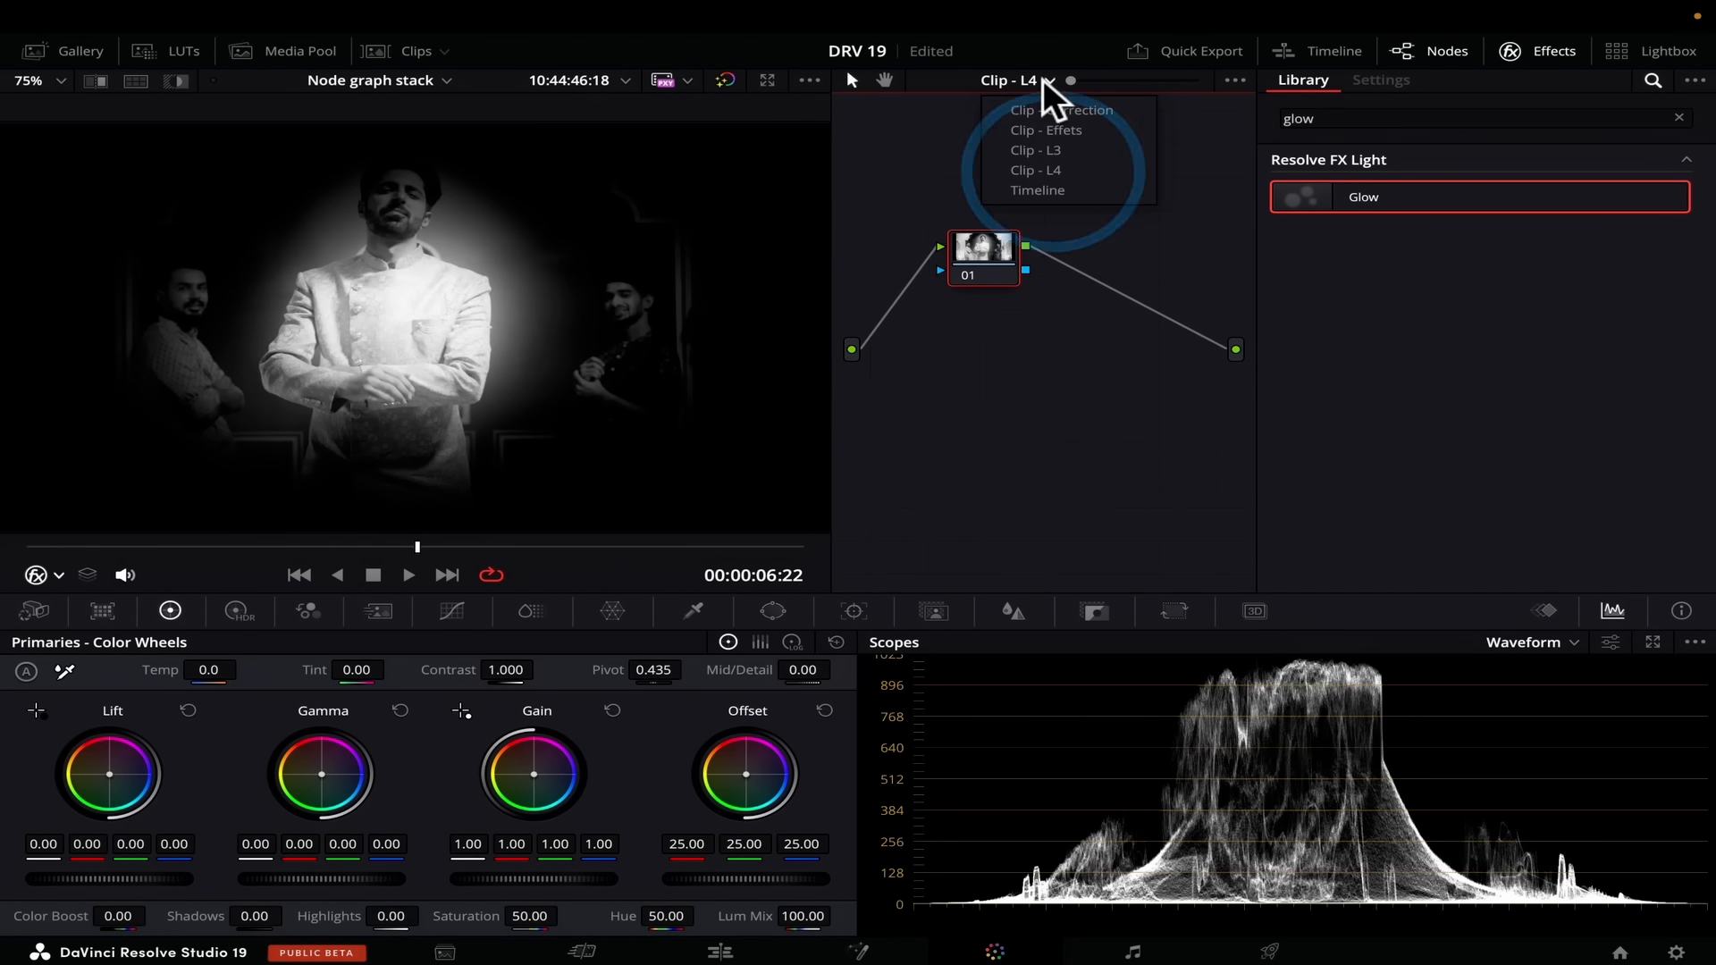
pyautogui.click(1050, 190)
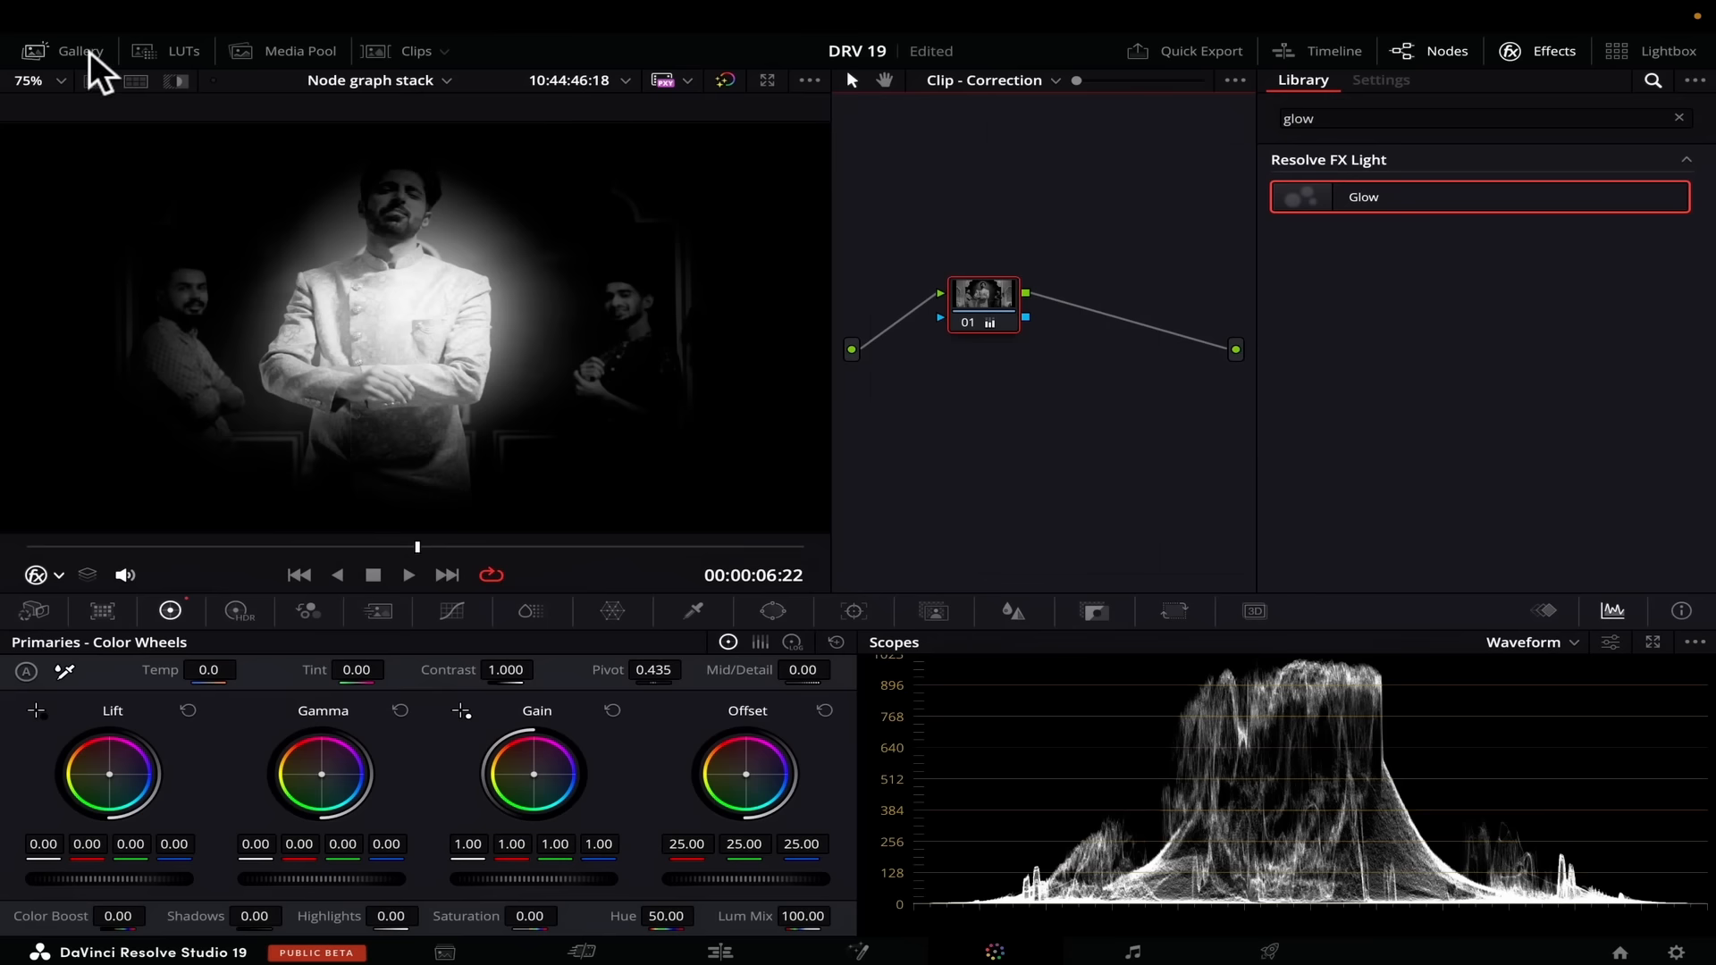
# Step: Show the Gallery and grab a still of the graded clip into the Stills 1 album
pyautogui.click(82, 52)
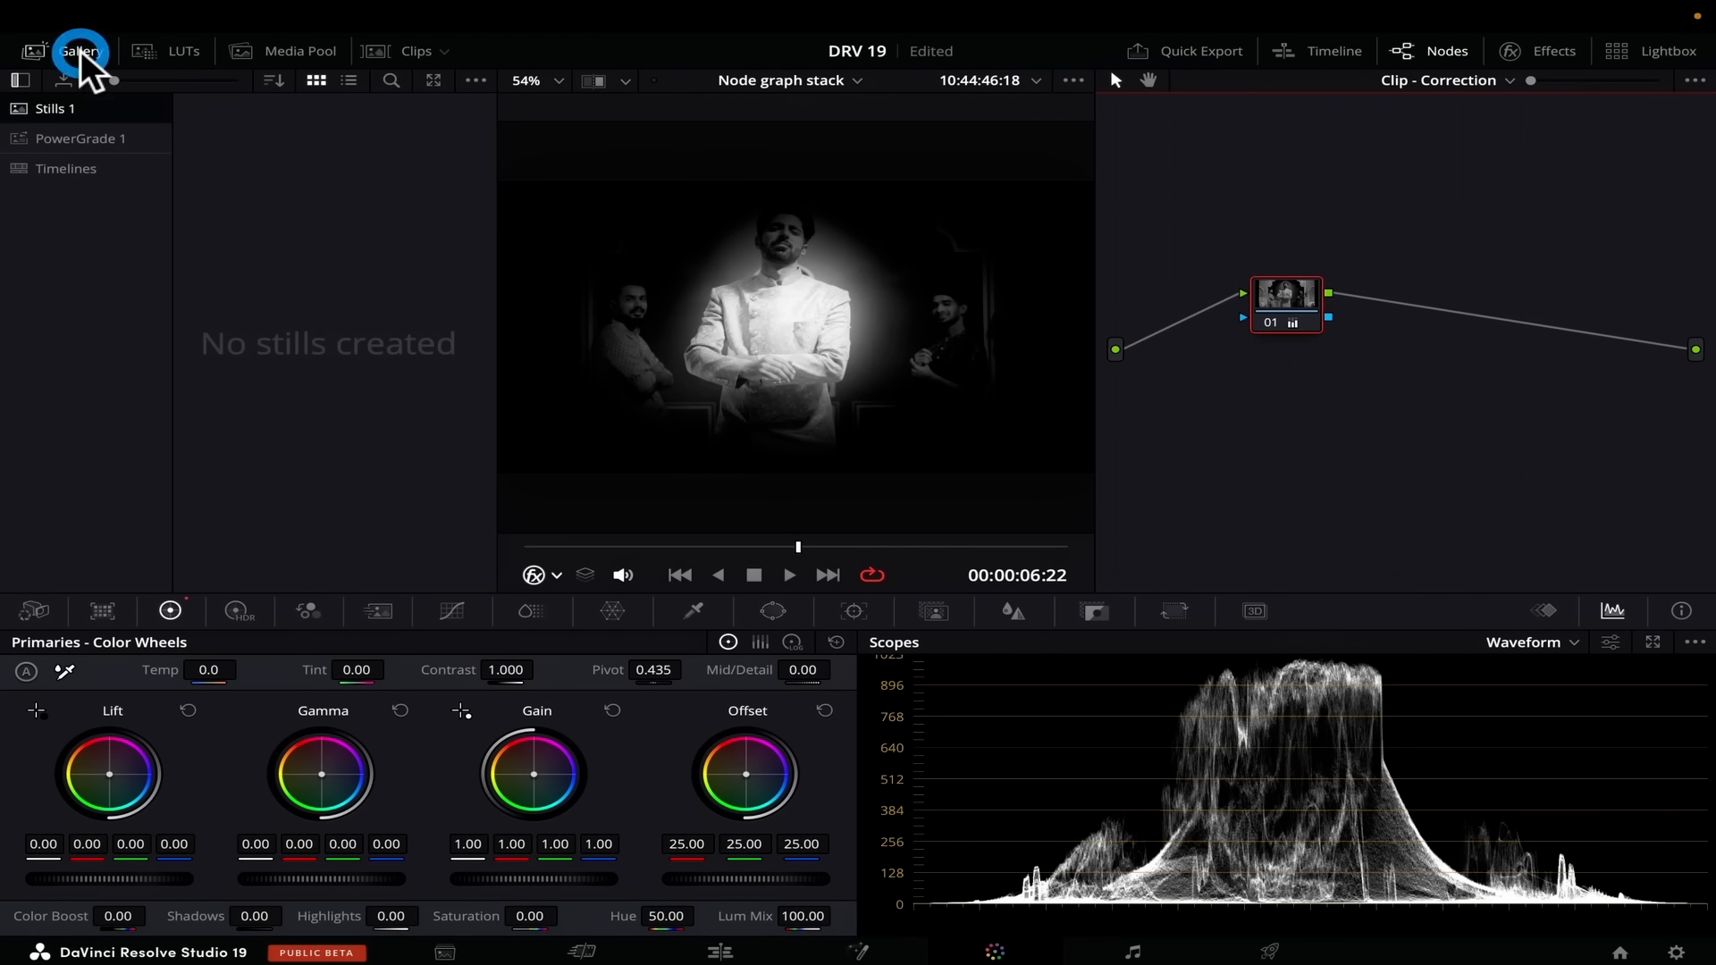
pyautogui.rightClick(809, 332)
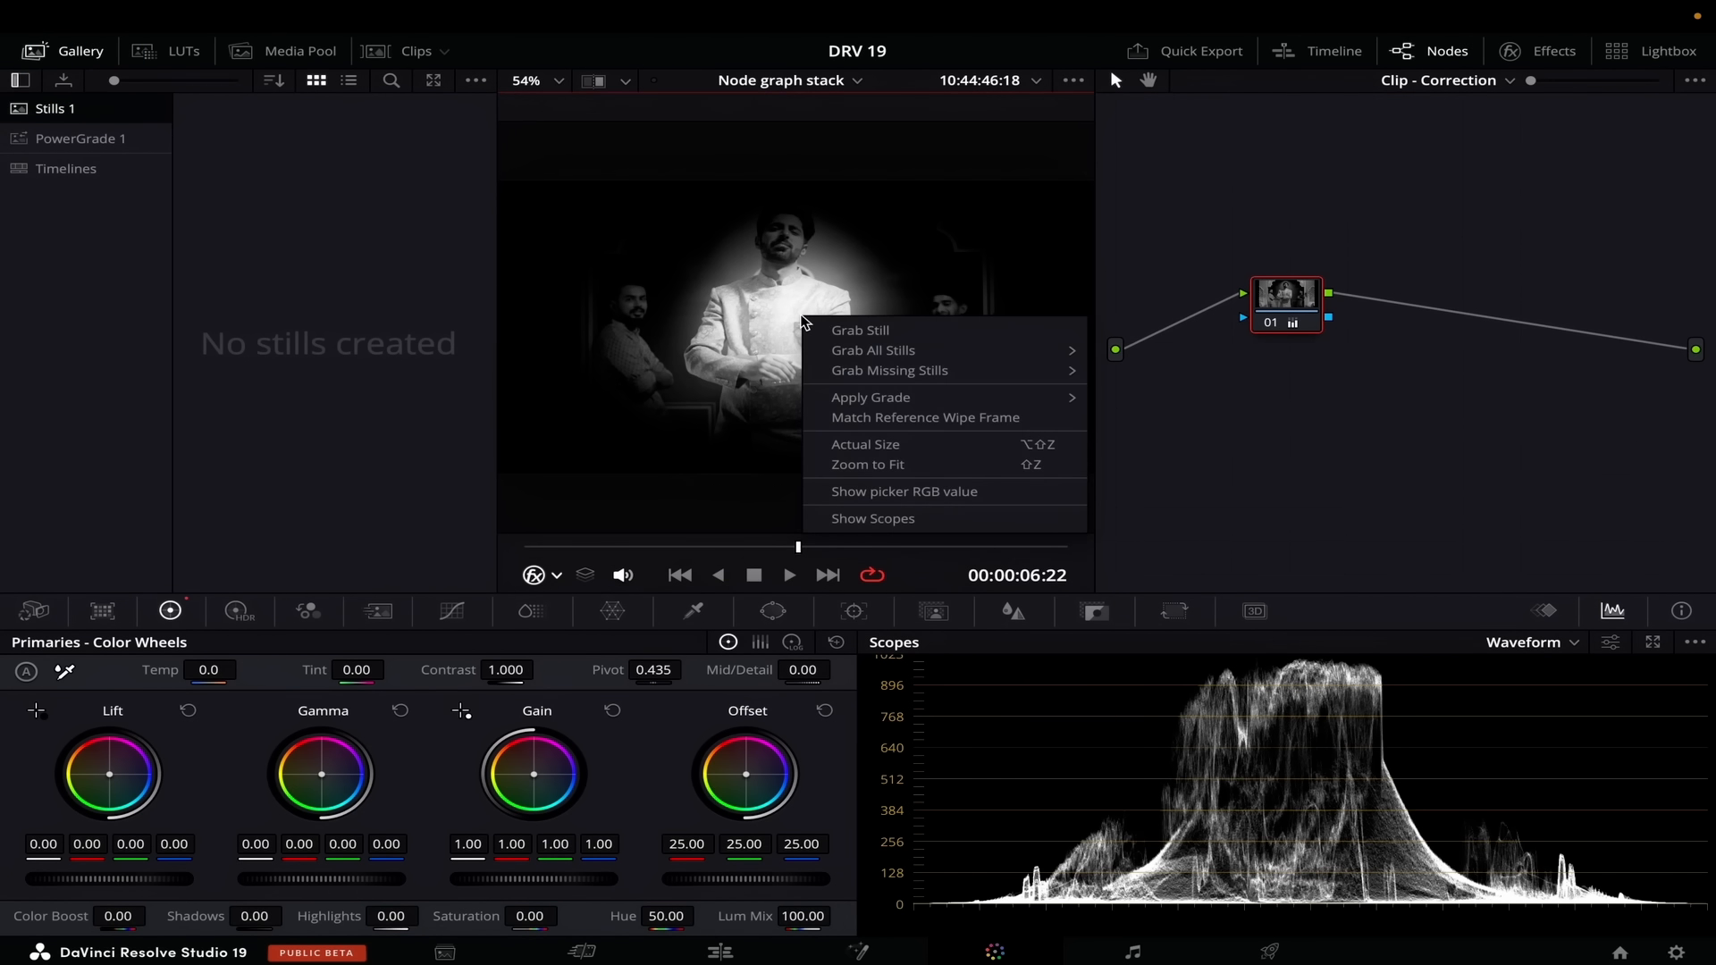
pyautogui.click(838, 330)
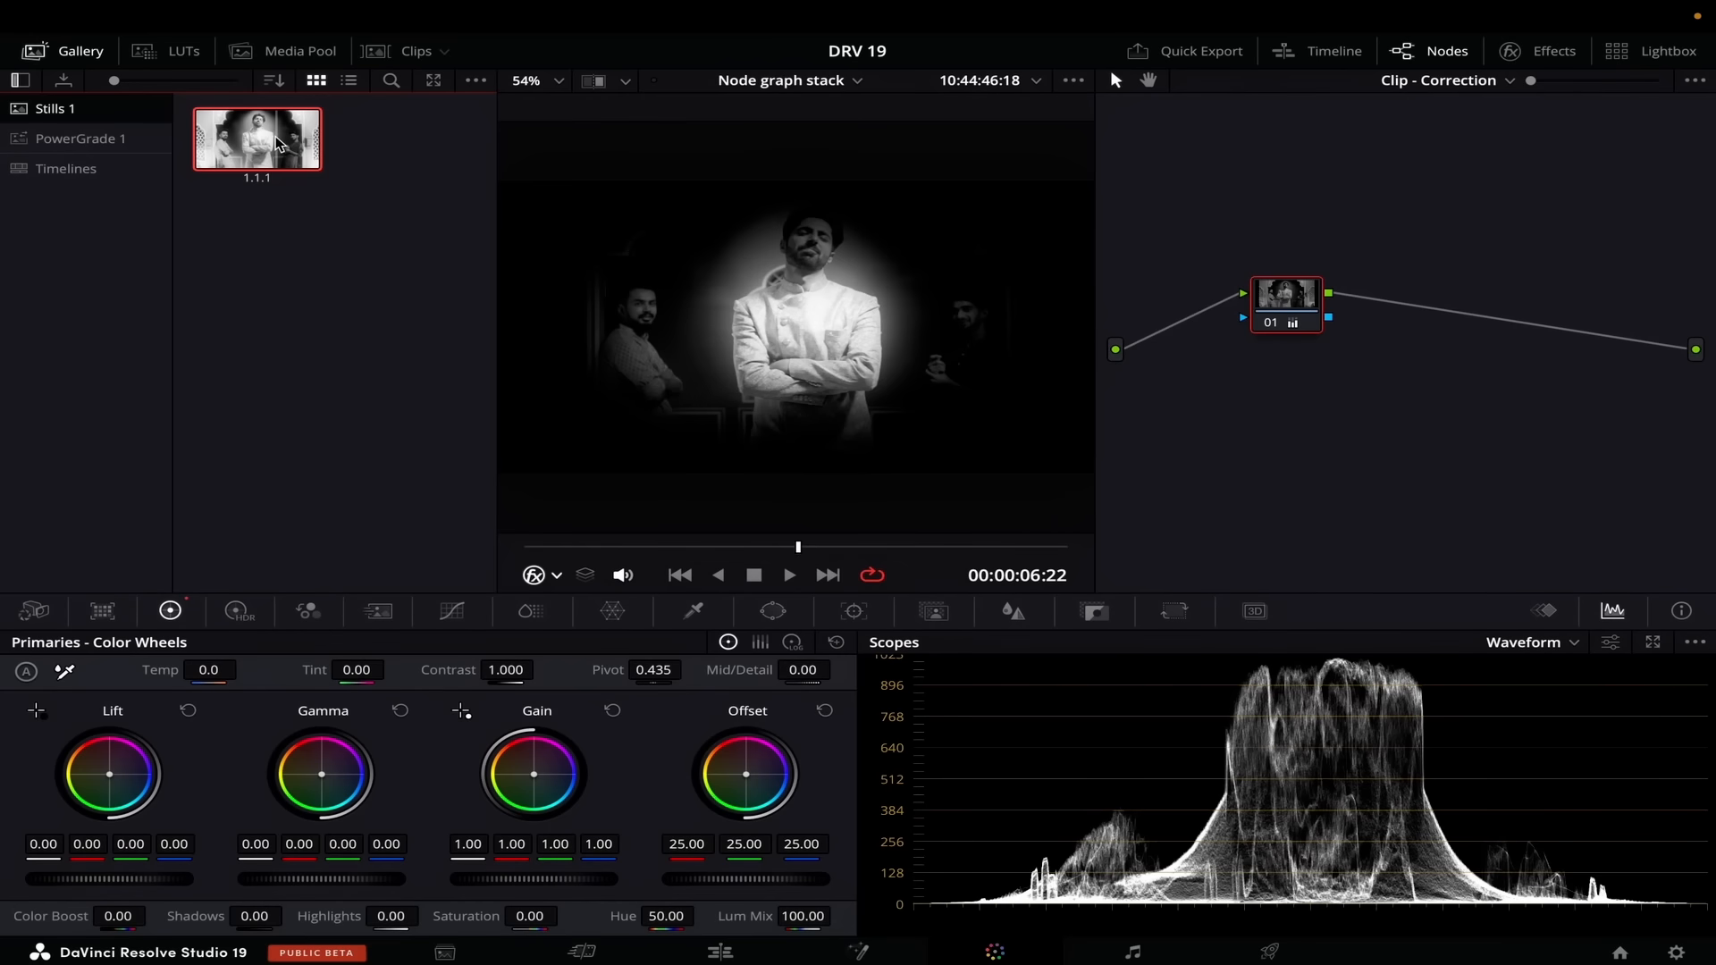
# Step: Show the clip thumbnails, select the traffic clip 02 and apply only still 1.1.1's active layer to its Correction layer
pyautogui.click(402, 54)
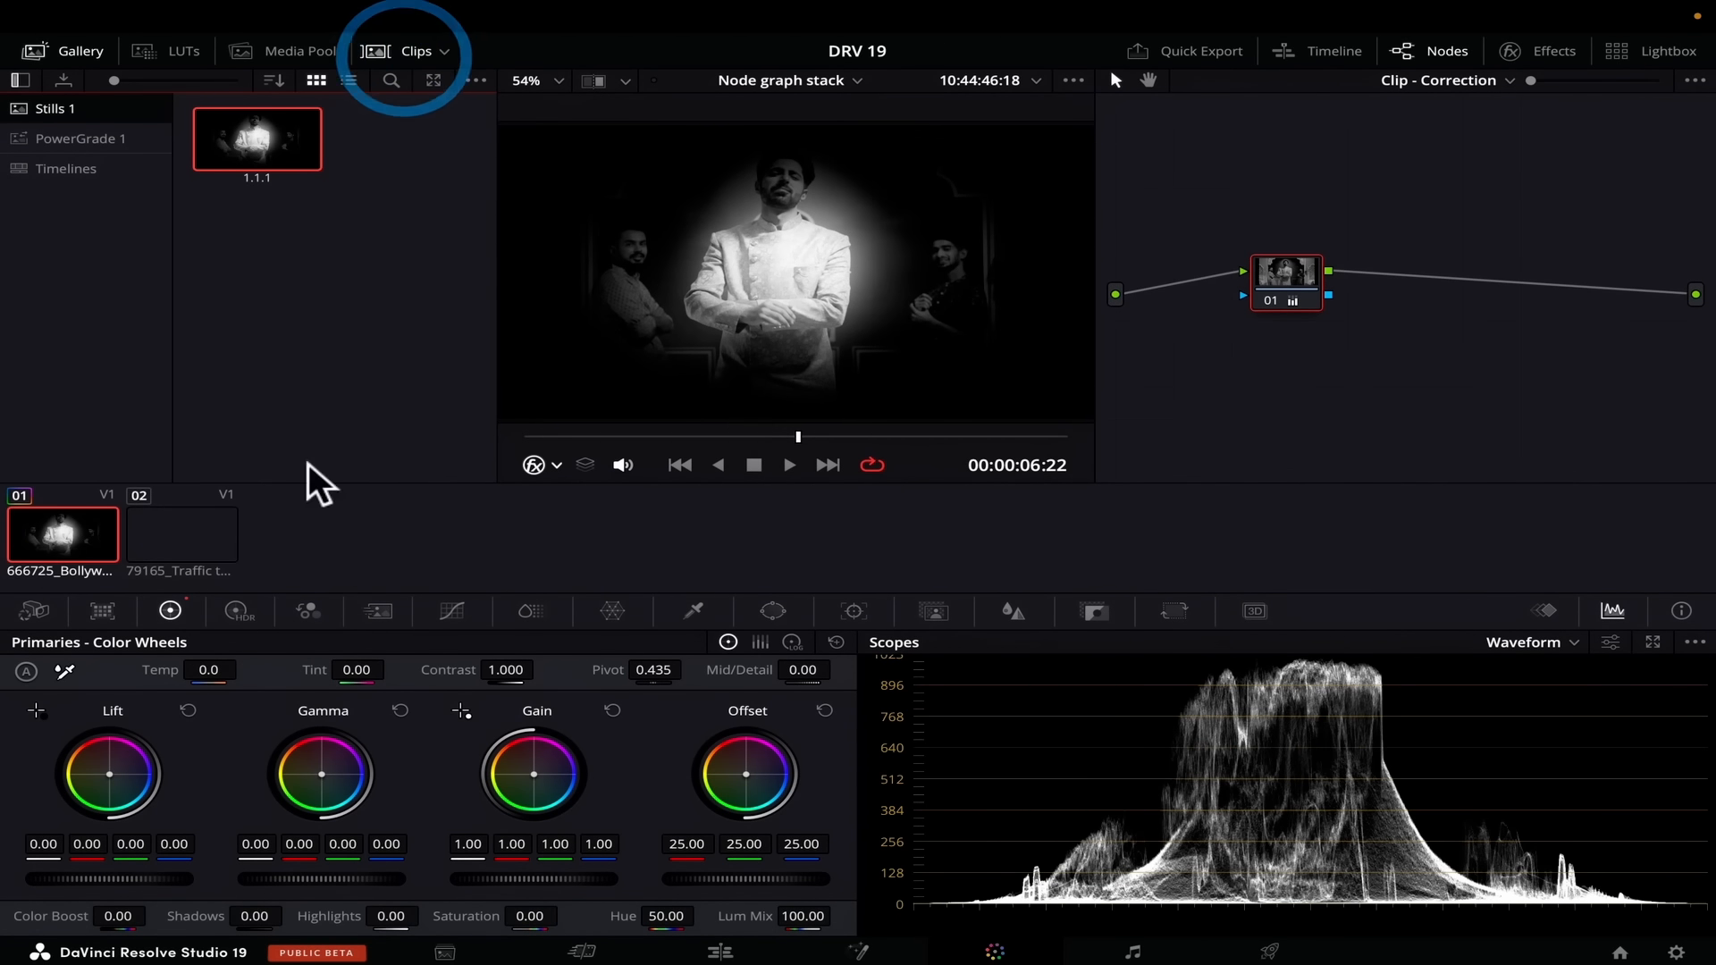
pyautogui.click(184, 550)
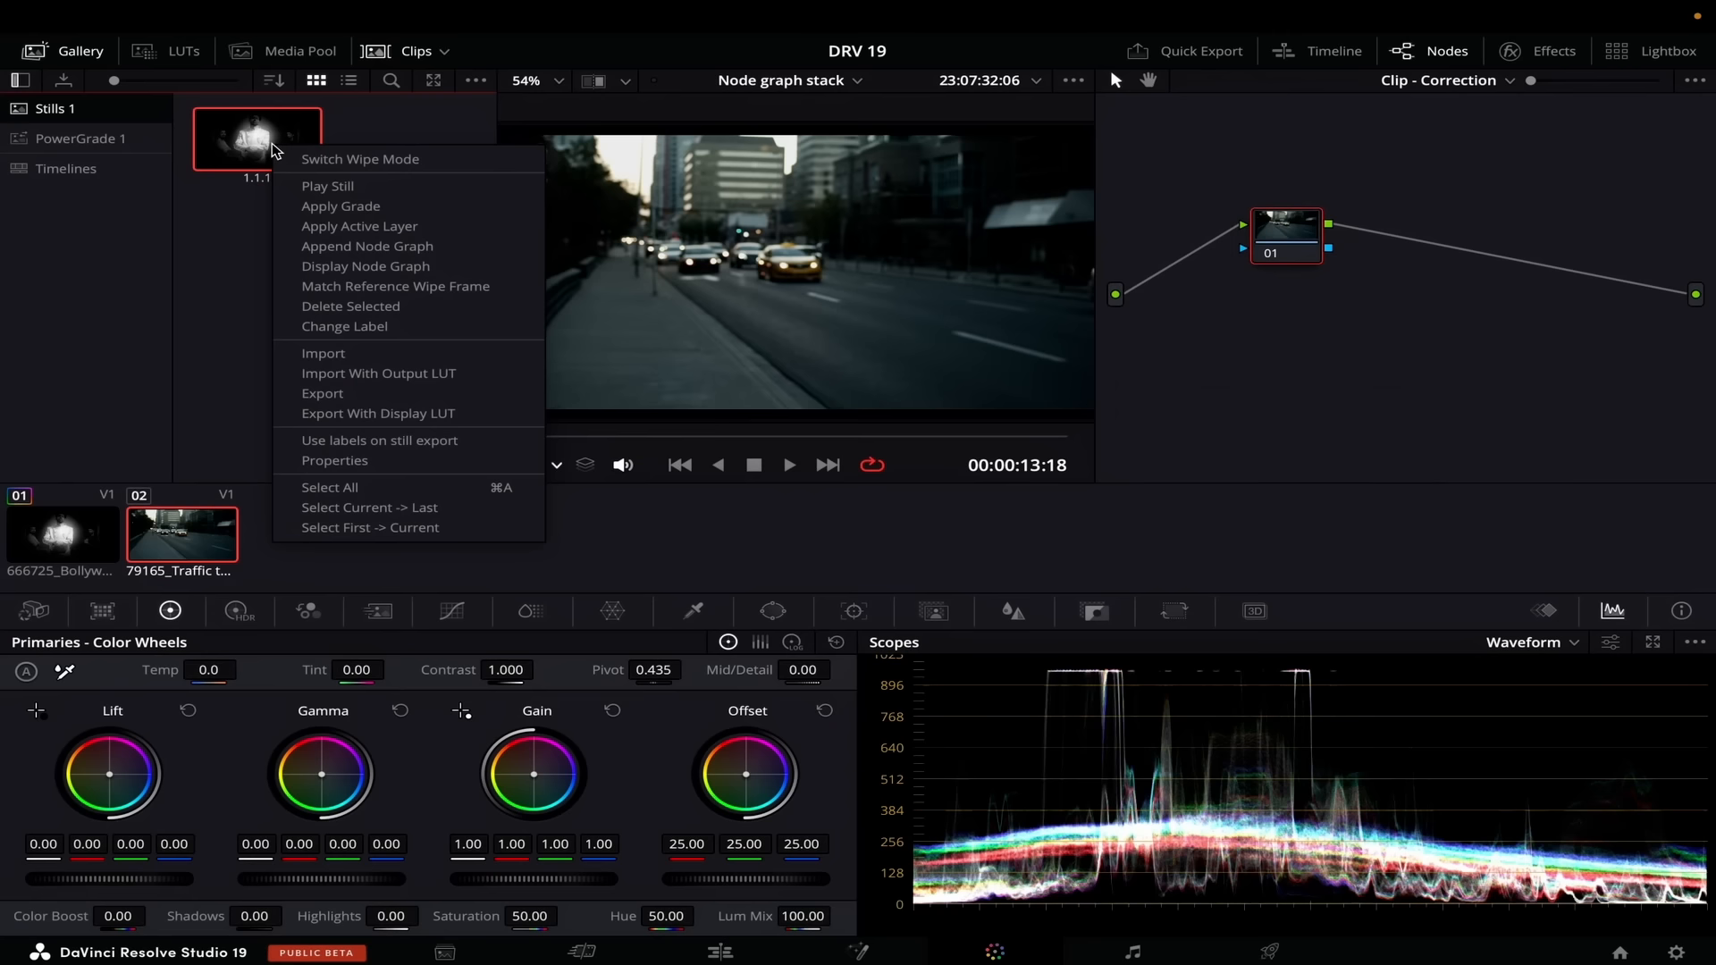
pyautogui.click(268, 234)
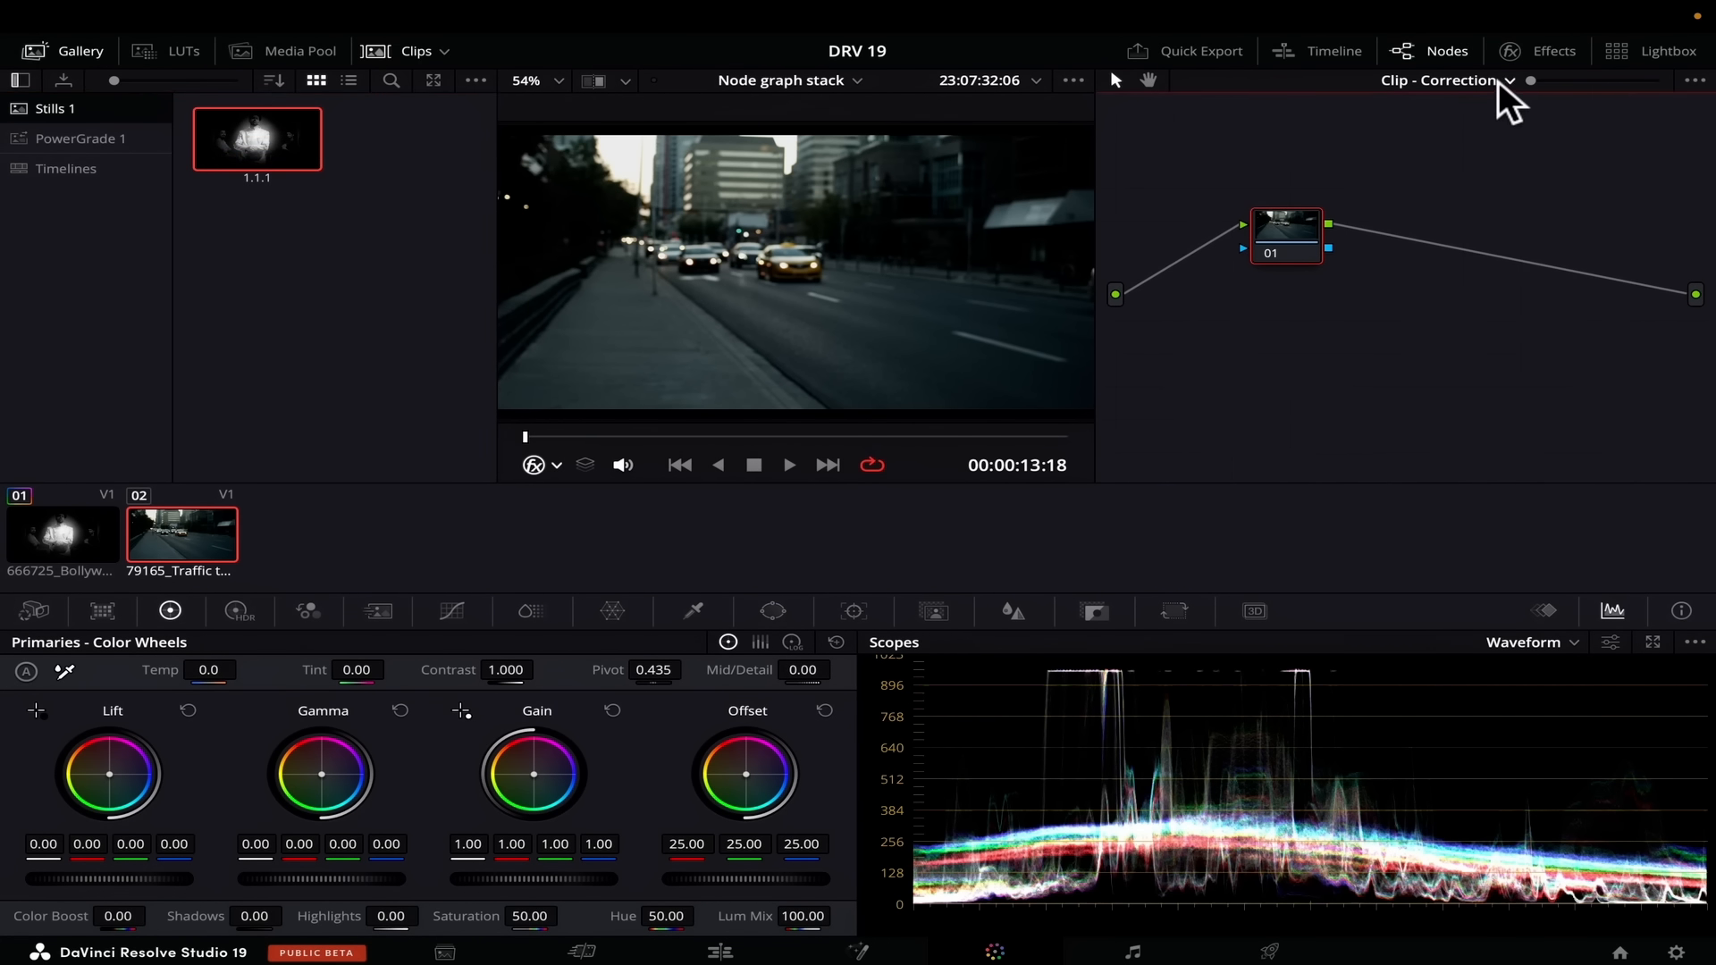
pyautogui.rightClick(260, 136)
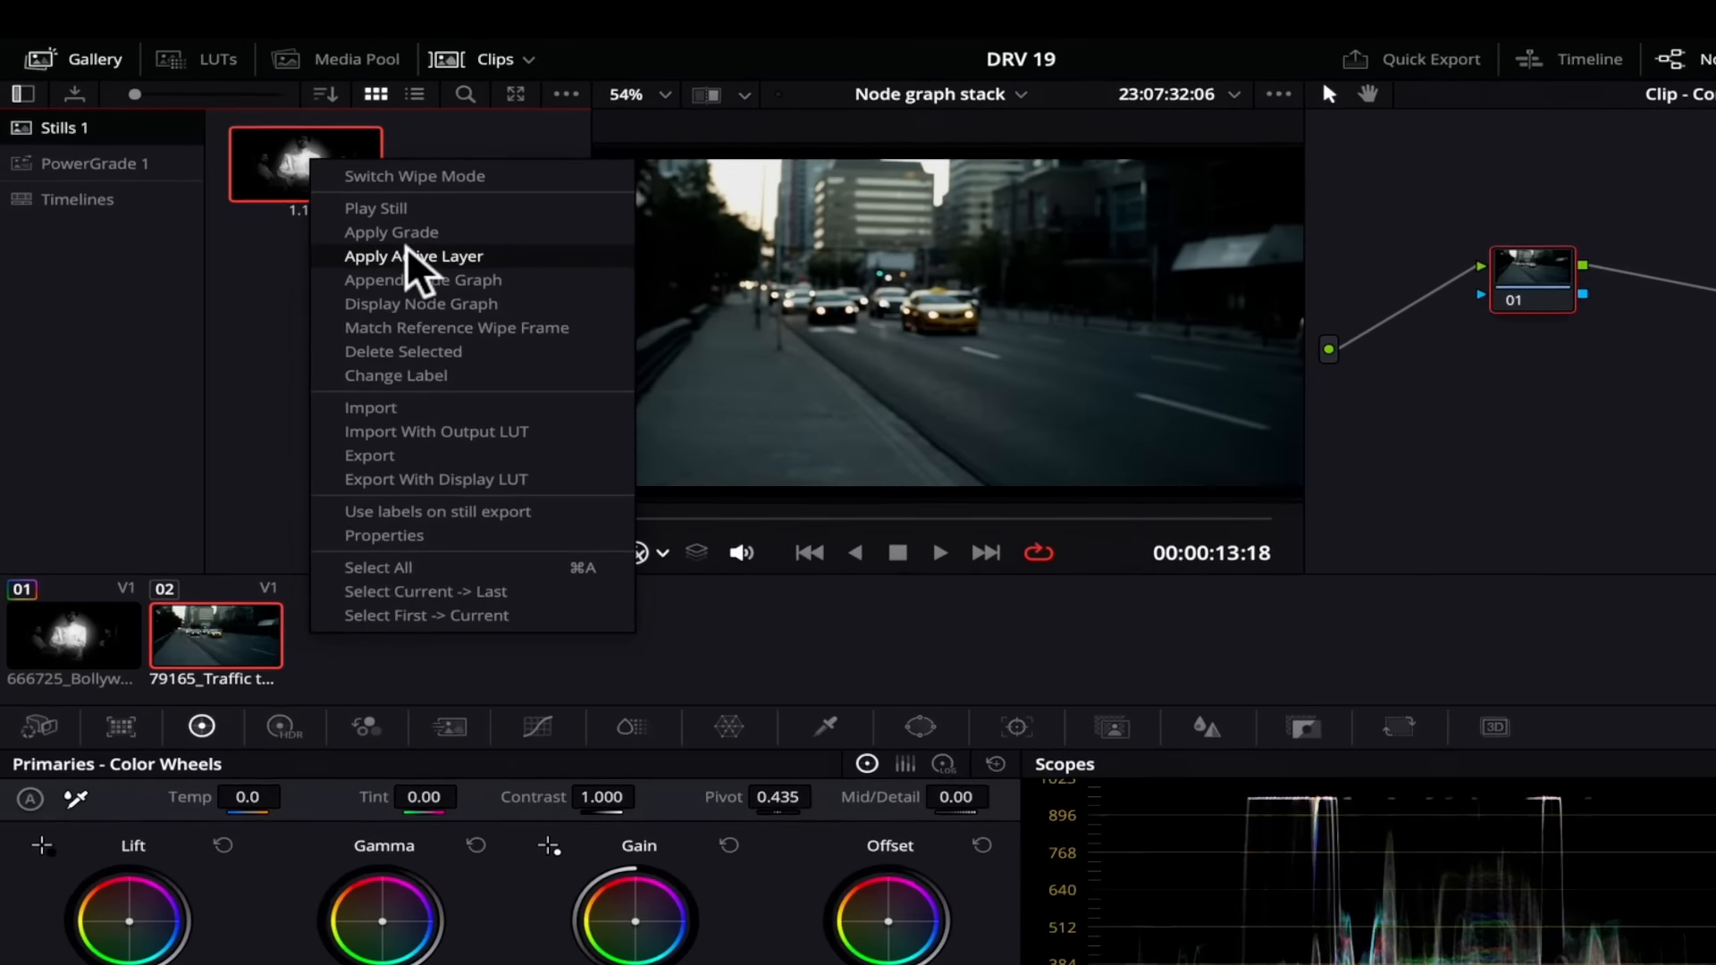
pyautogui.click(606, 372)
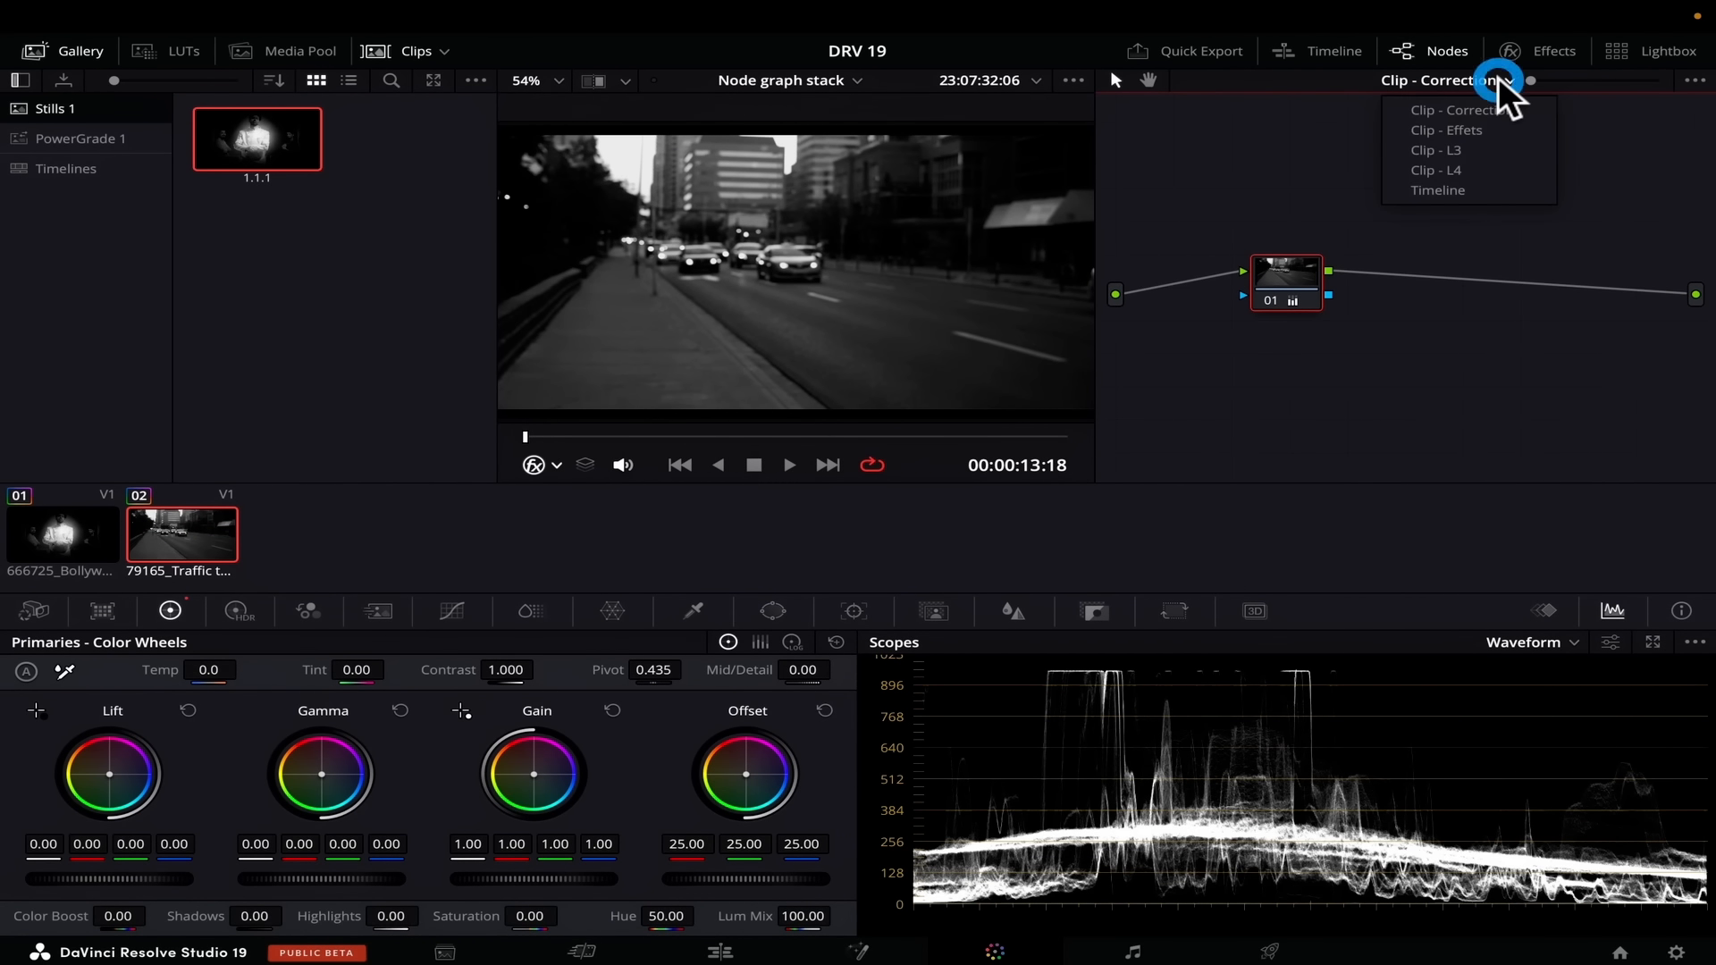
# Step: Undo the grade on clip 02's Correction layer and apply only still 1.1.1's active layer to its Effets layer
pyautogui.click(1477, 129)
pyautogui.press('super+z')
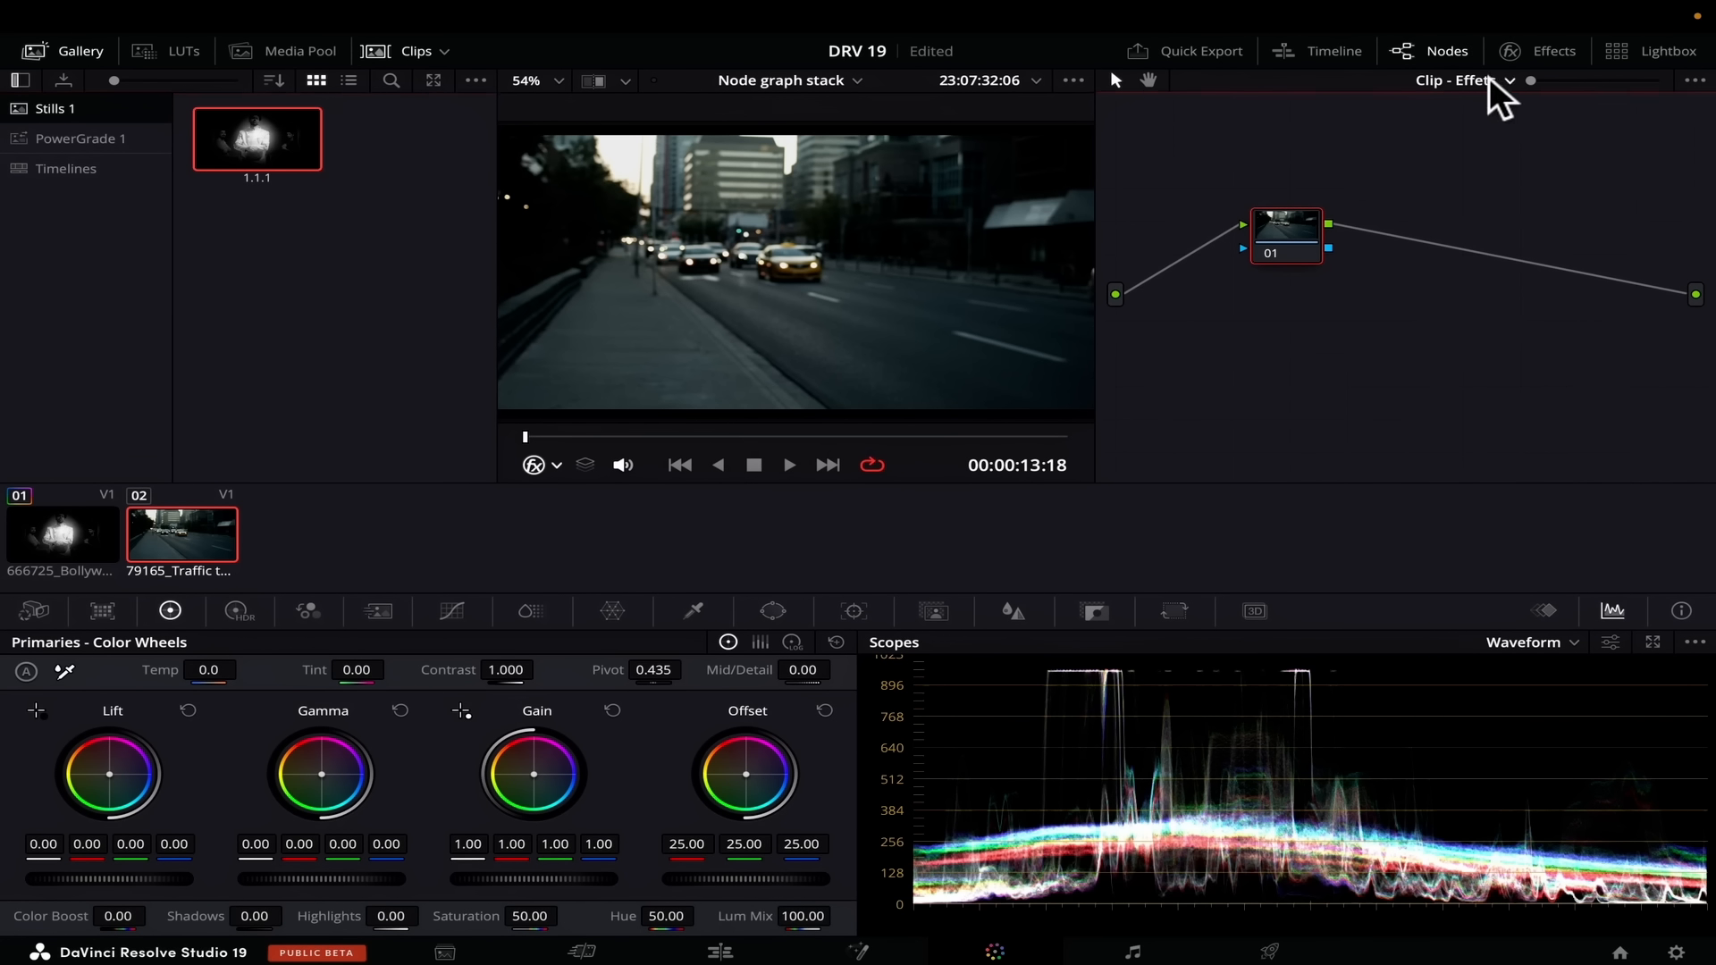
pyautogui.rightClick(230, 150)
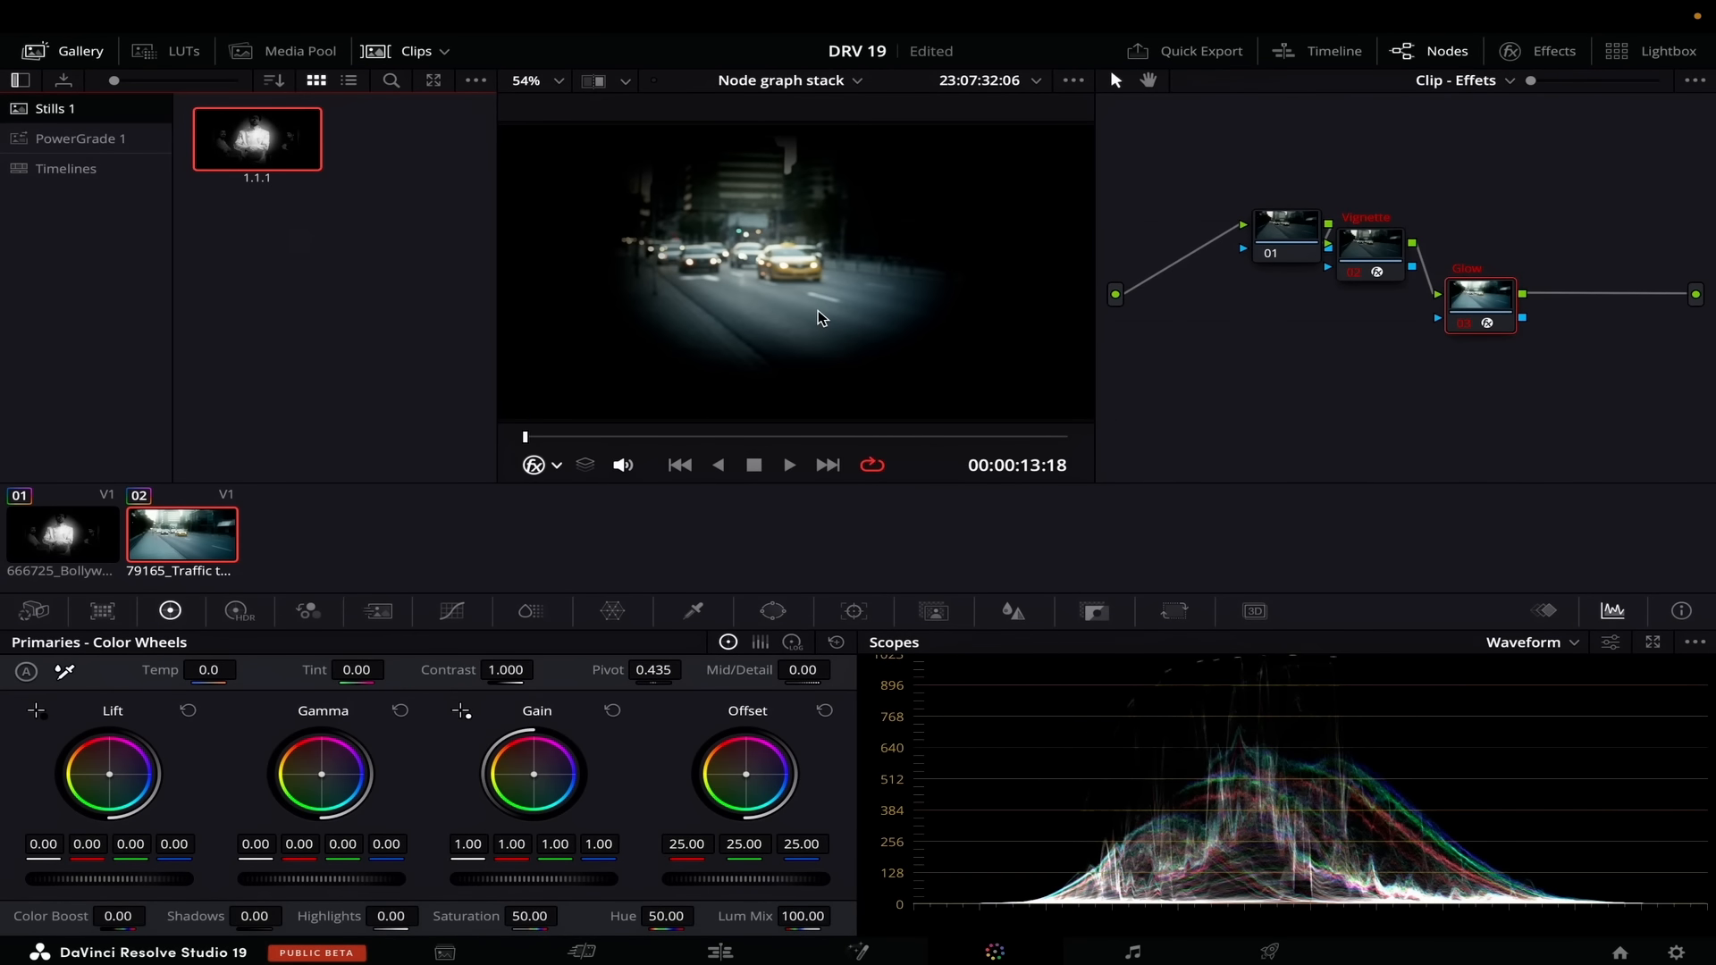
pyautogui.click(1502, 81)
pyautogui.click(1490, 126)
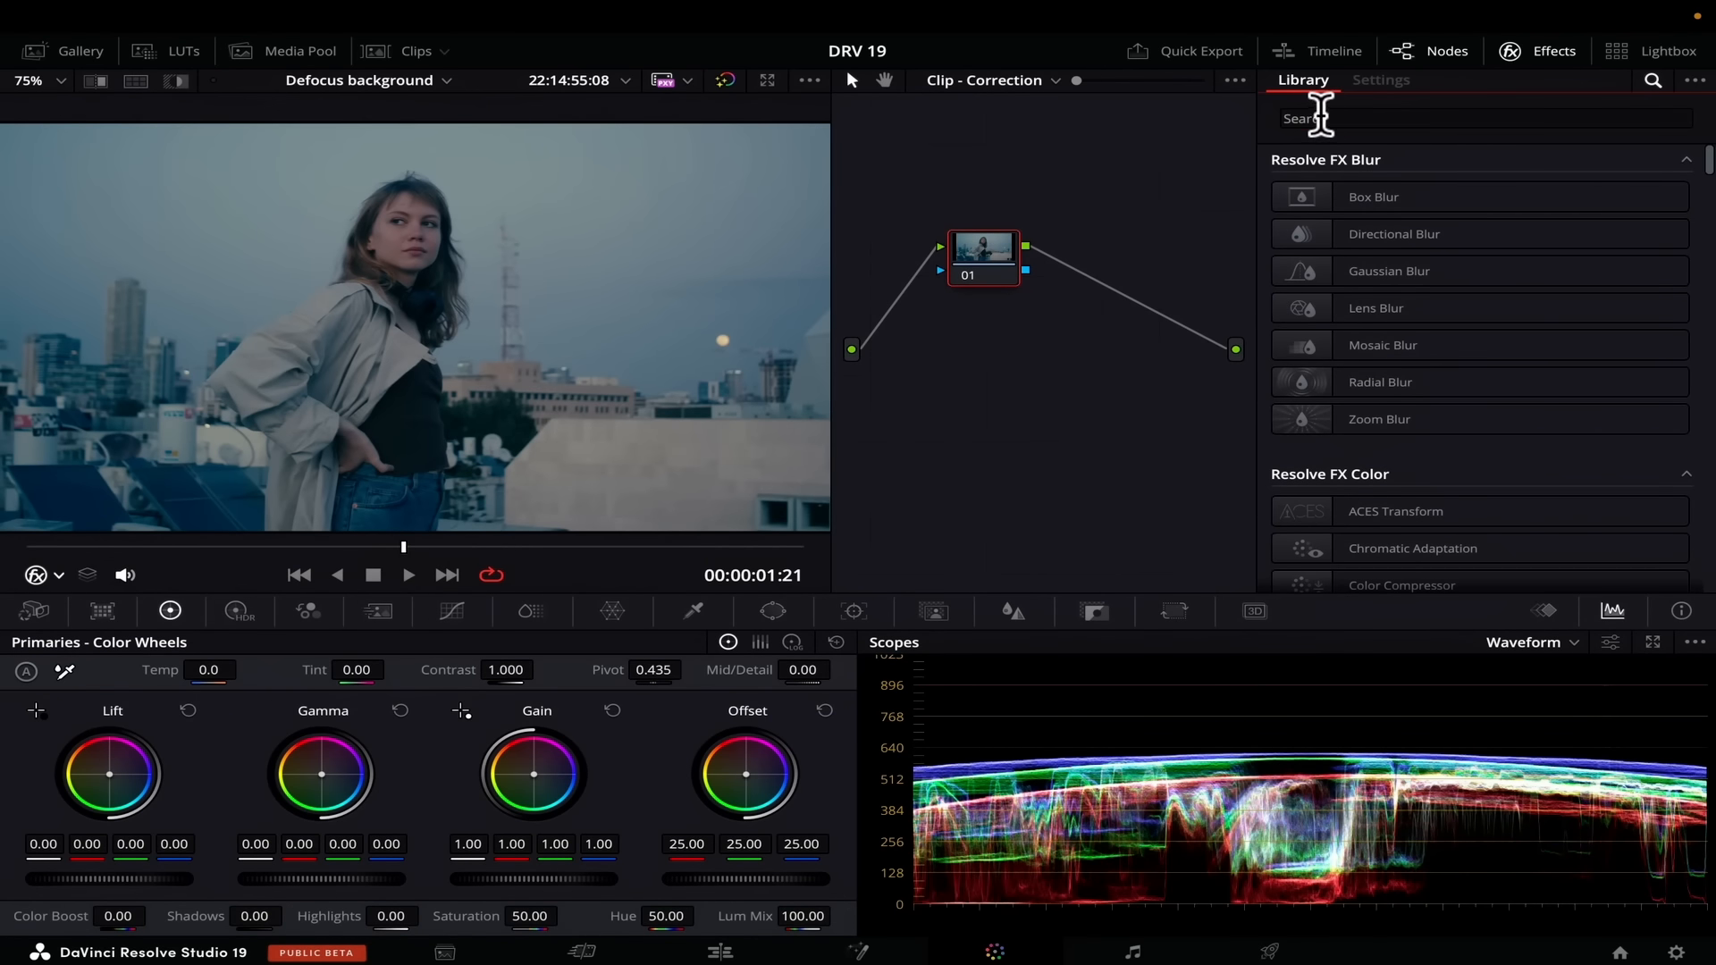
# Step: Search the effects for "defo", add Defocus Background as a new node after node 01 and set its Blur to 0.376
pyautogui.write('defo')
pyautogui.moveTo(1391, 186); pyautogui.dragTo(1092, 275)
pyautogui.moveTo(1483, 249); pyautogui.dragTo(1521, 241)
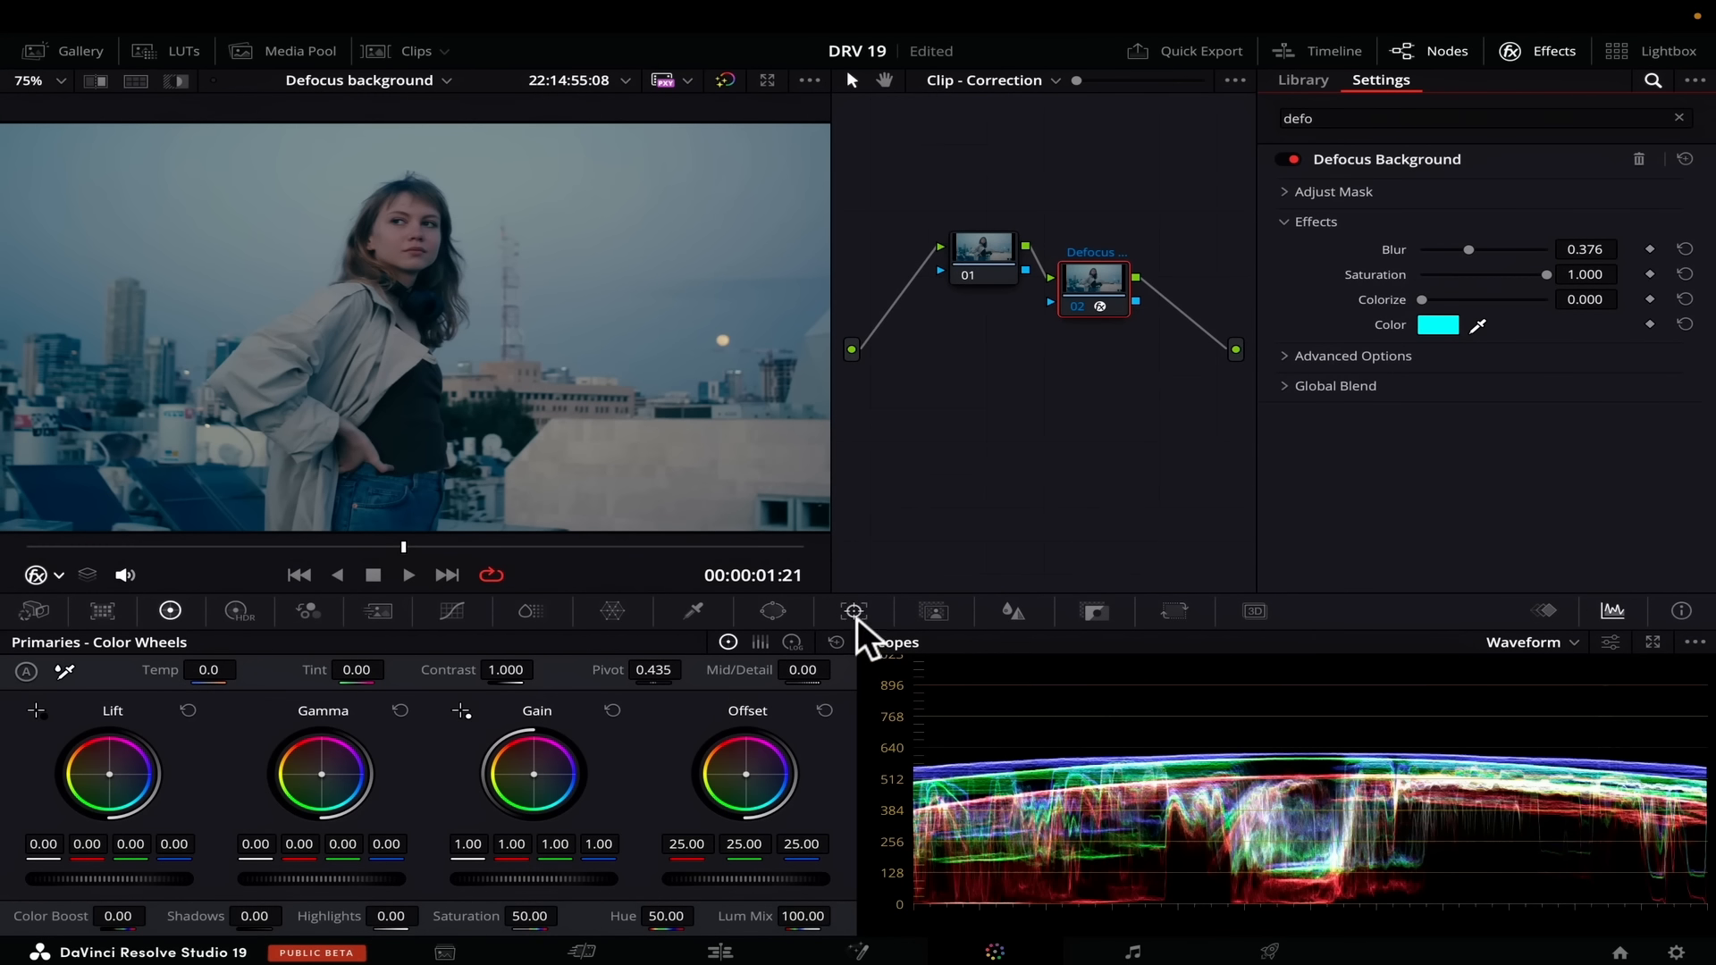
# Step: Create a Better-quality Magic Mask with a stroke over the woman's face and body, and track it in both directions
pyautogui.click(922, 613)
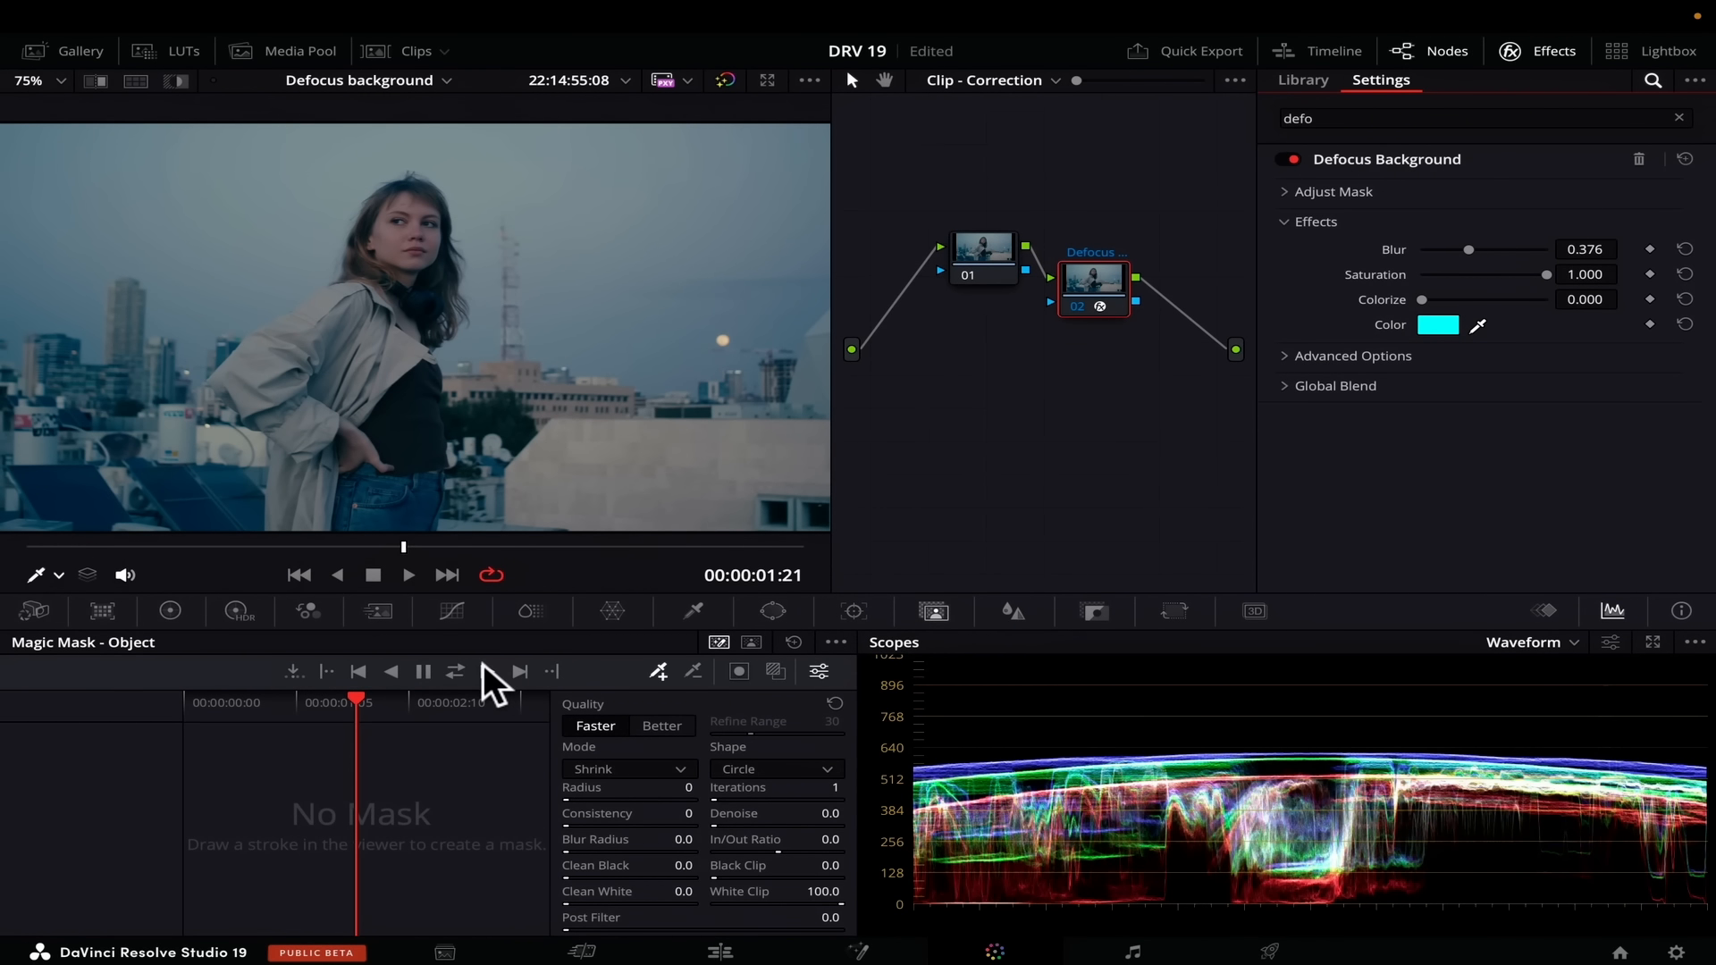
pyautogui.click(657, 726)
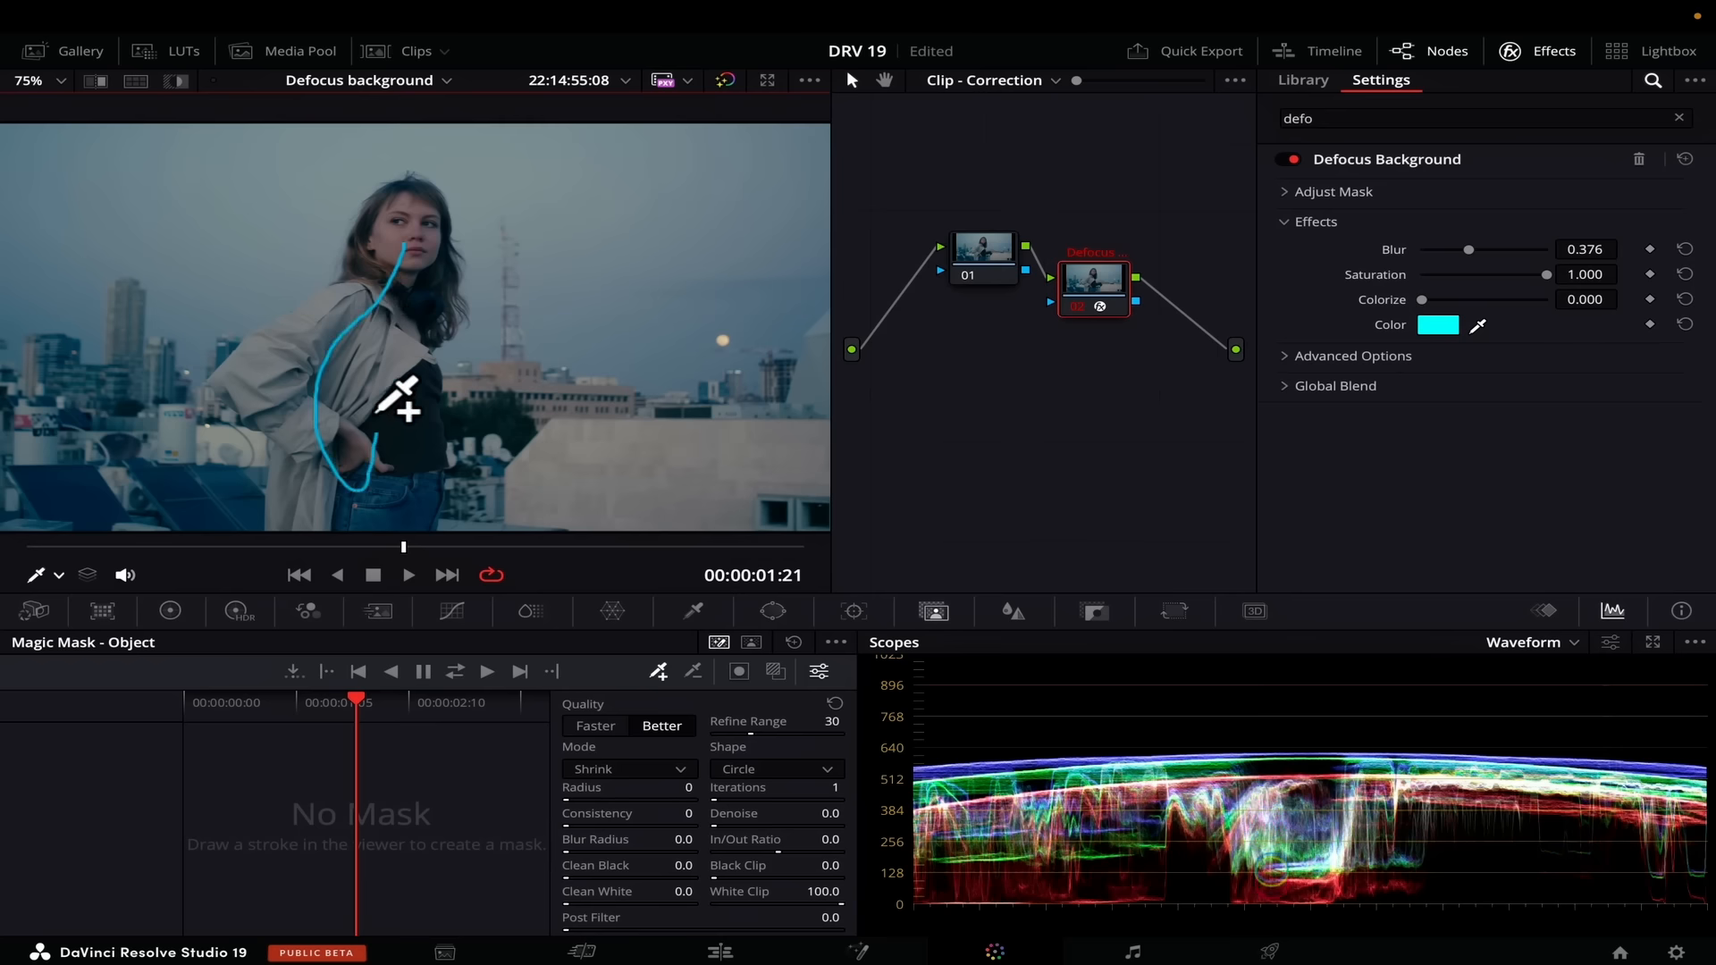
pyautogui.moveTo(404, 279); pyautogui.dragTo(407, 272)
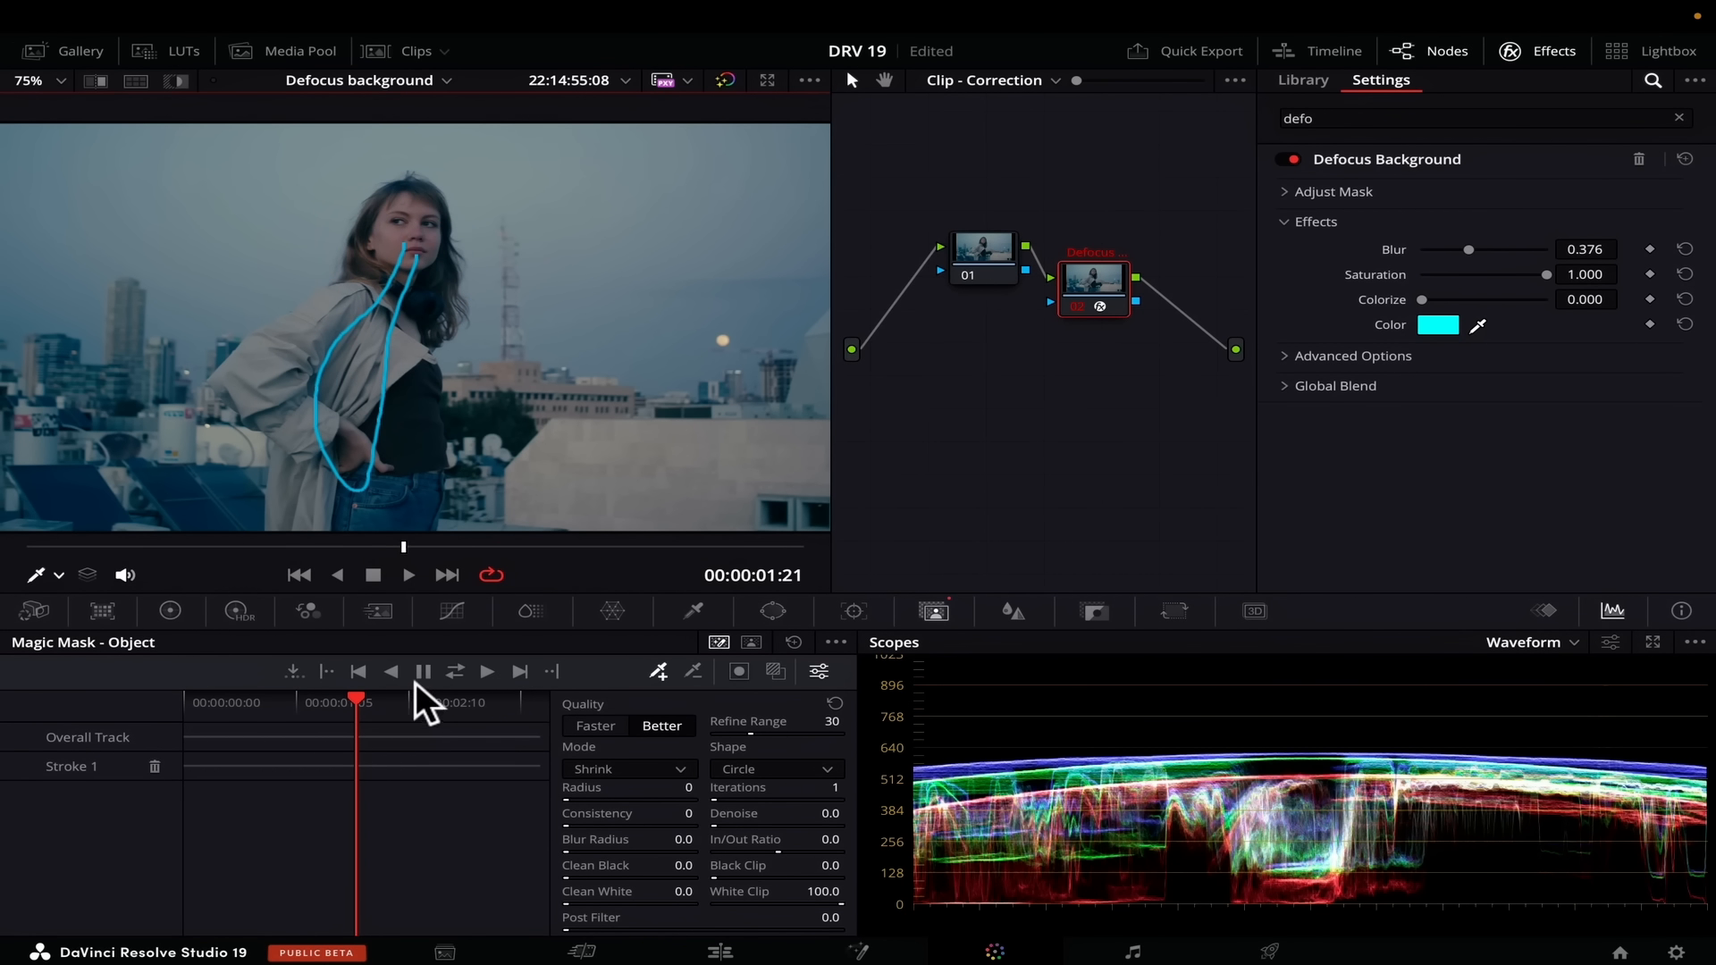
pyautogui.click(453, 672)
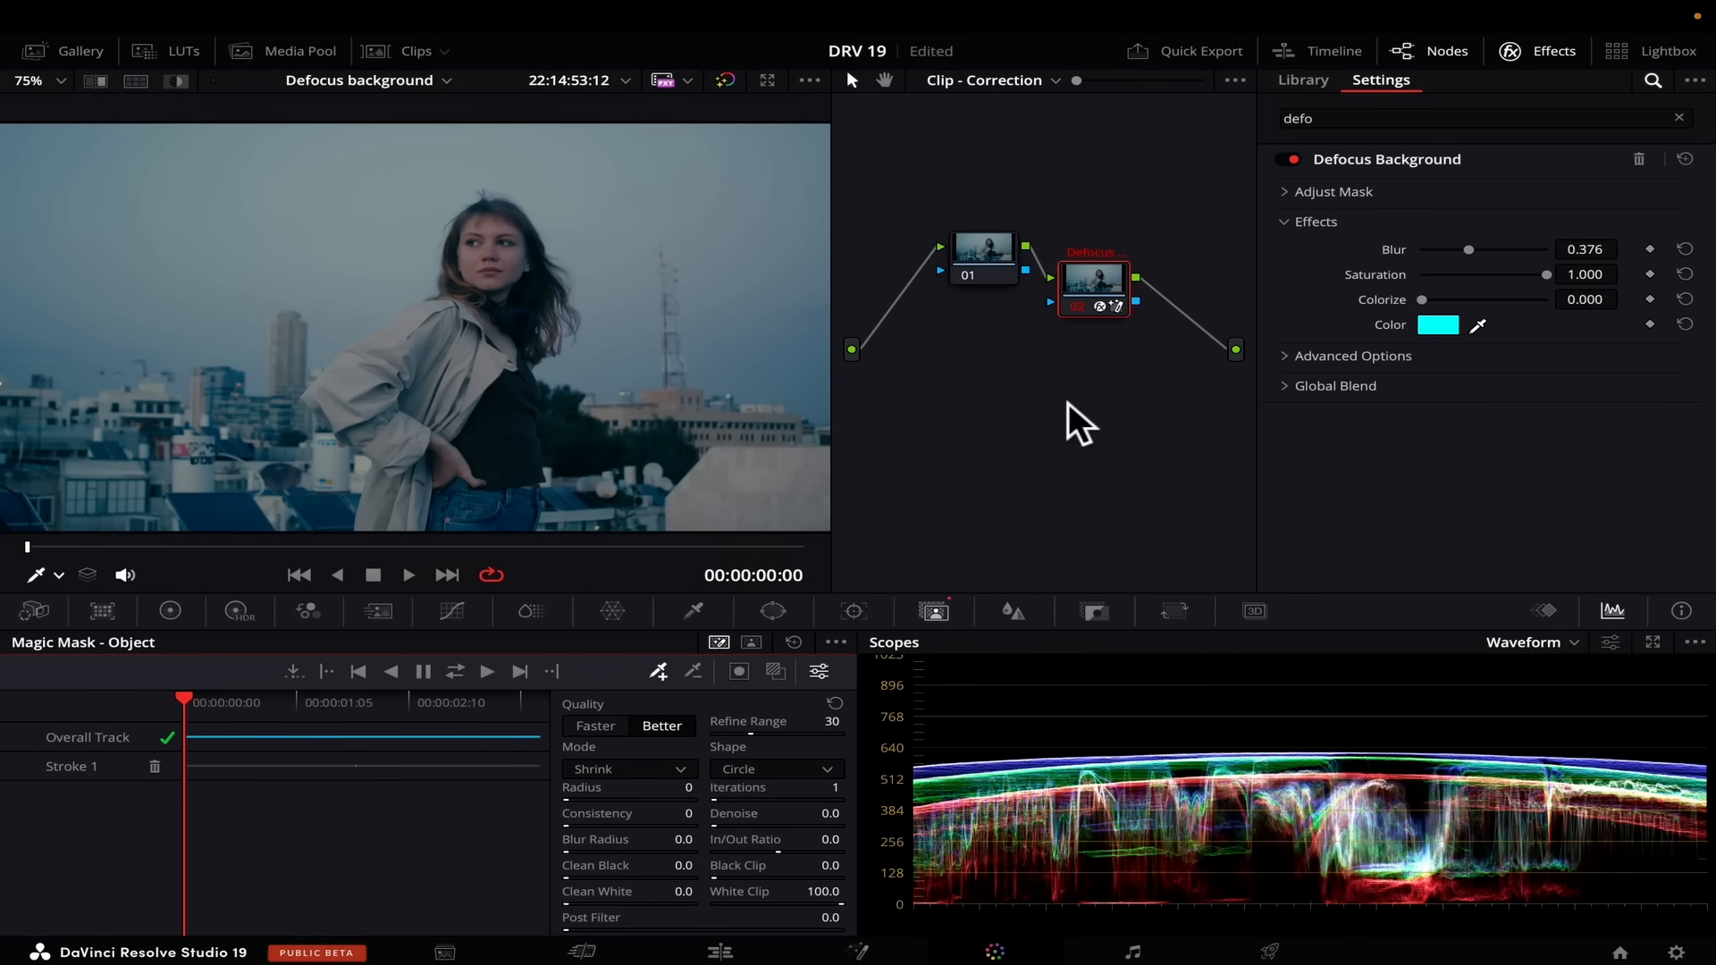
# Step: Set the Defocus Background's Blur to 0.532, Saturation to 0.743 and Colorize to 0.275 with a cyan colour
pyautogui.moveTo(1471, 244); pyautogui.dragTo(1514, 249)
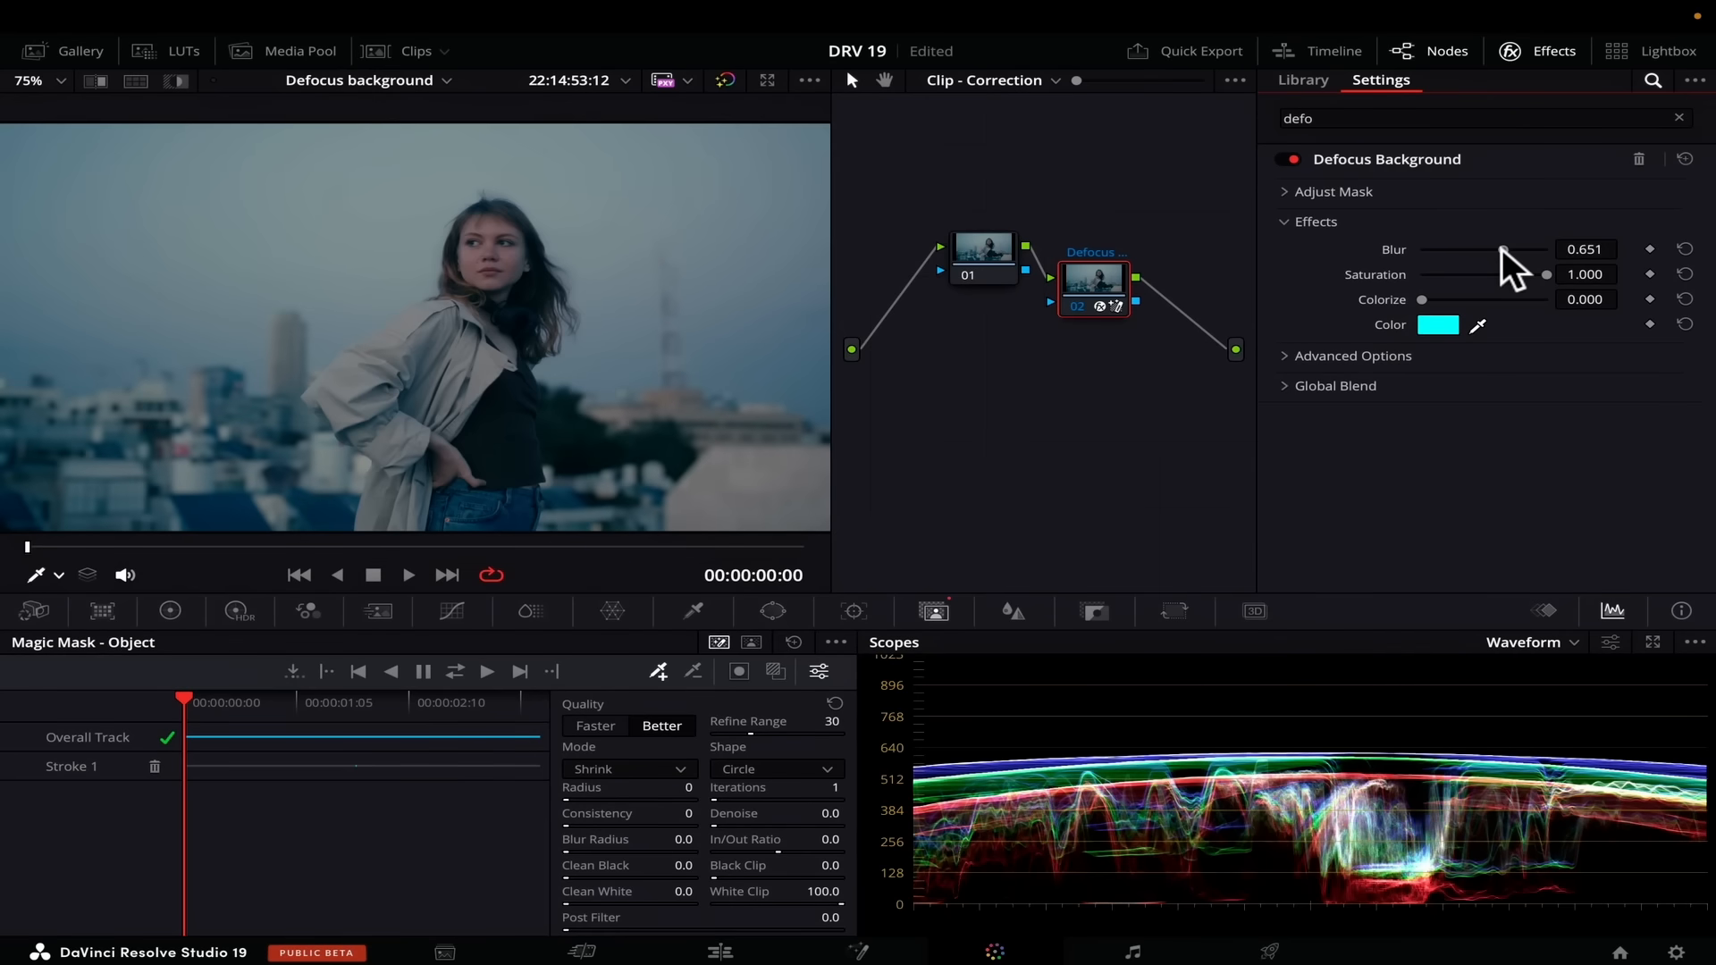
pyautogui.moveTo(1502, 249); pyautogui.dragTo(1435, 302)
pyautogui.click(1425, 300)
pyautogui.click(1434, 320)
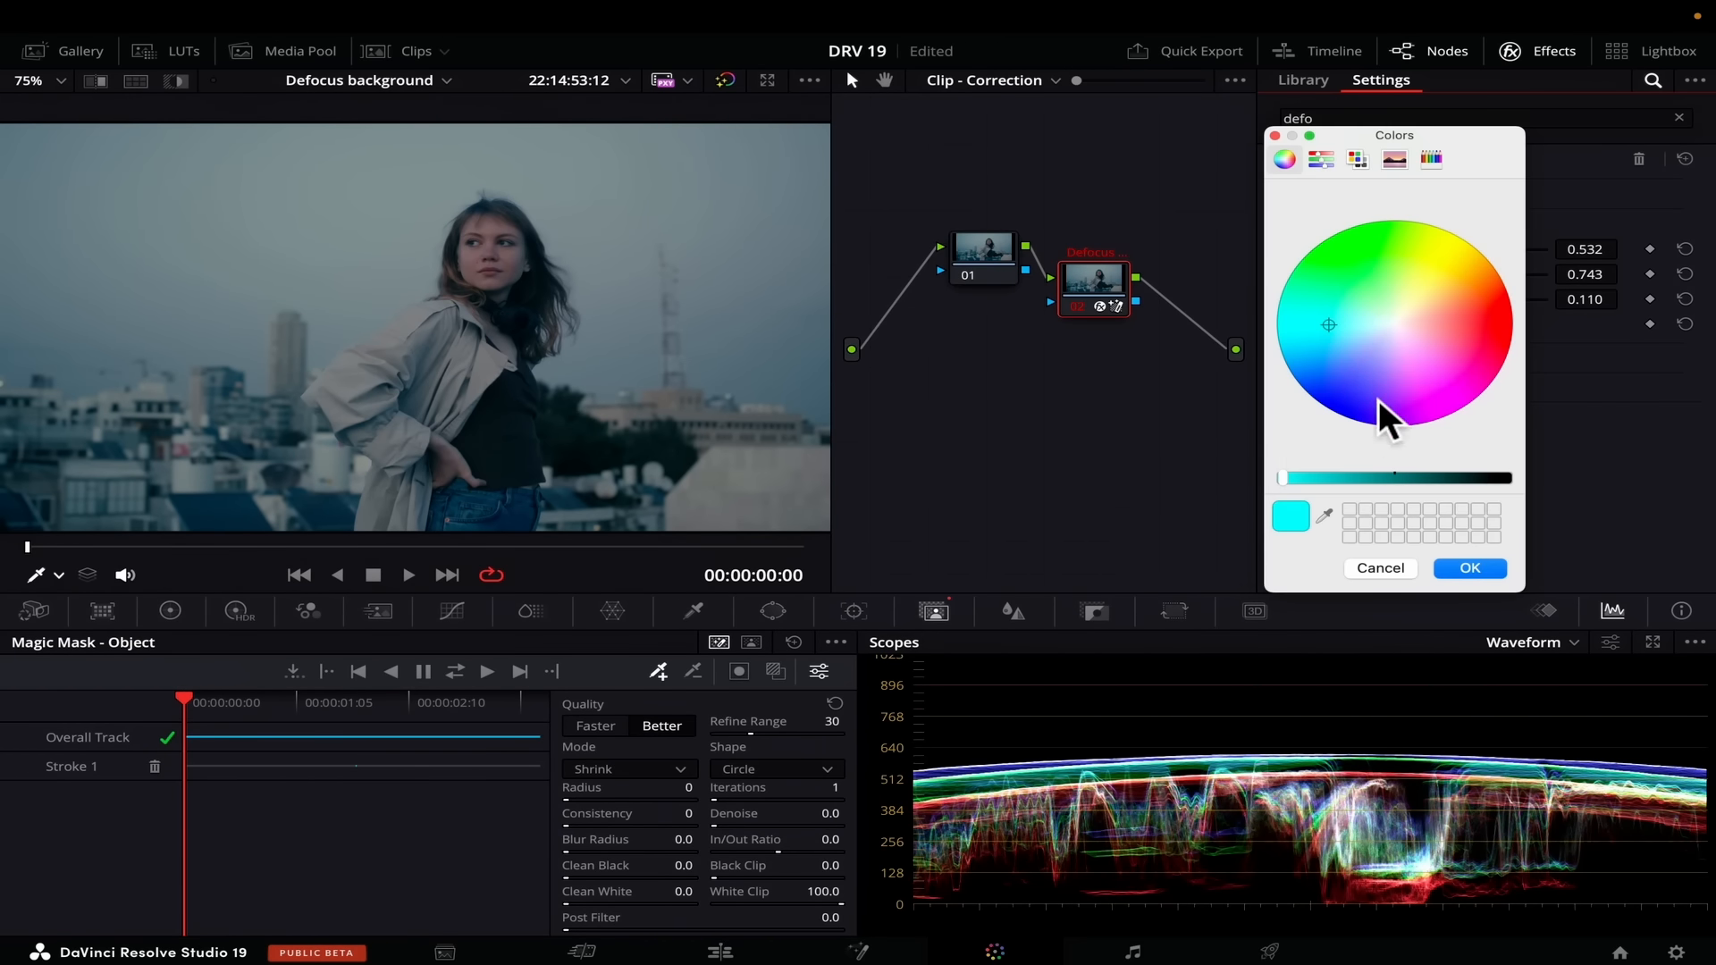
pyautogui.click(1470, 569)
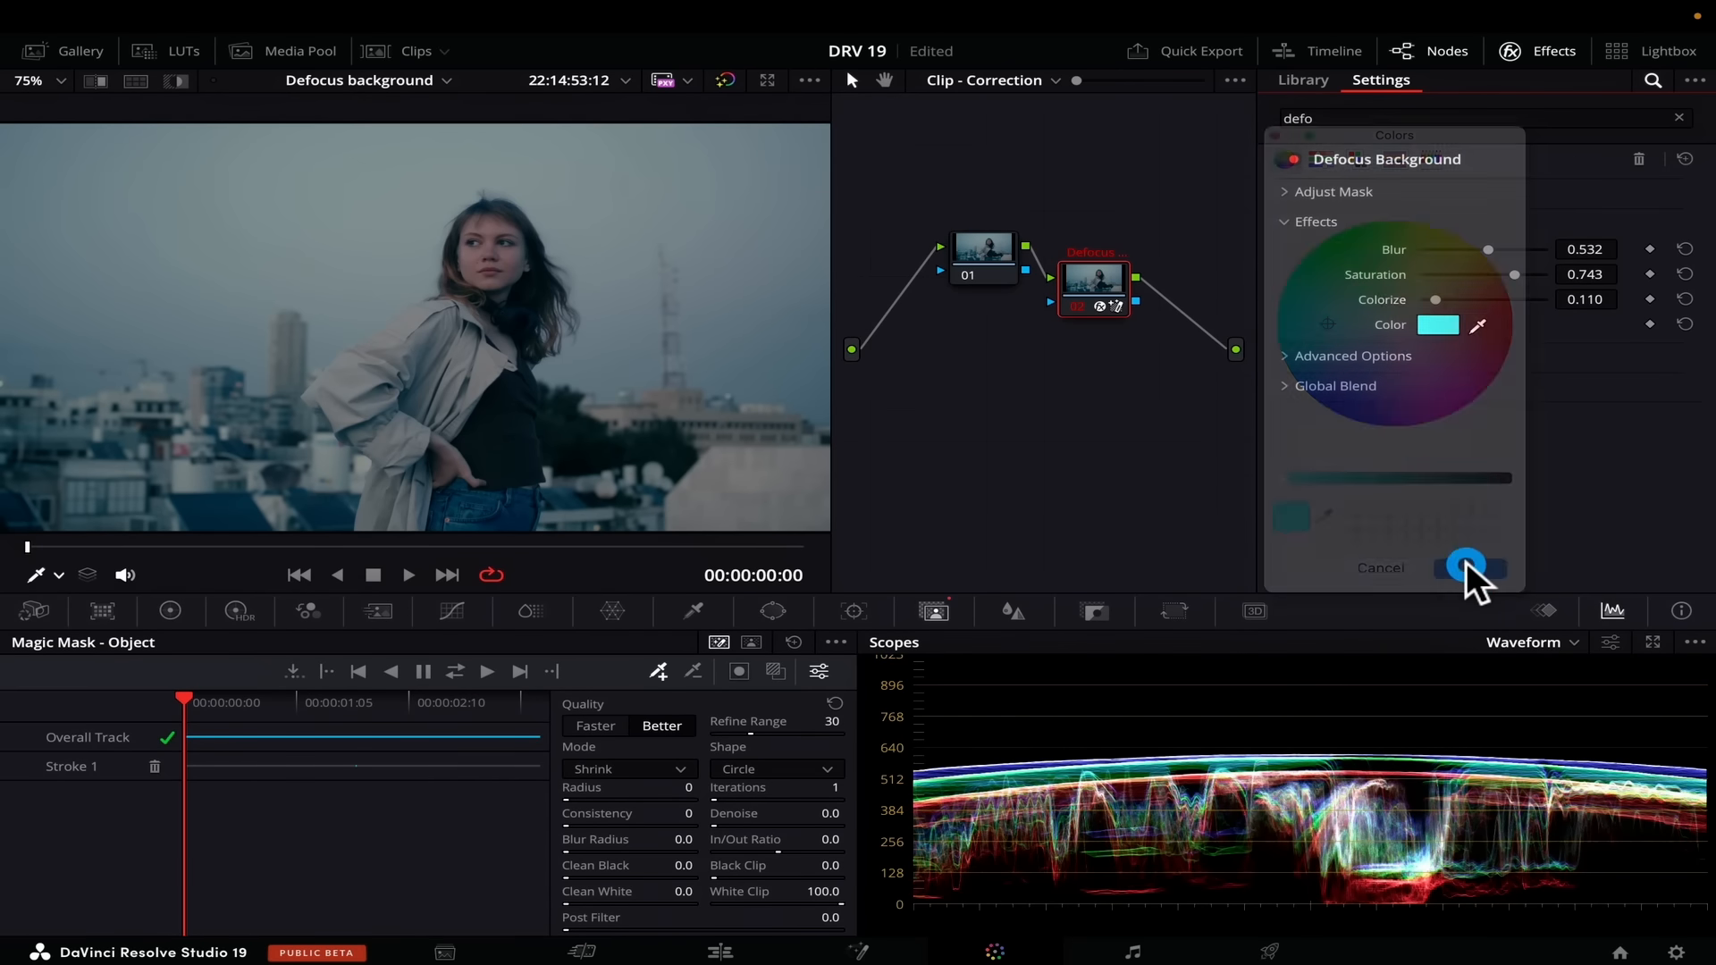
pyautogui.moveTo(1434, 296); pyautogui.dragTo(1455, 291)
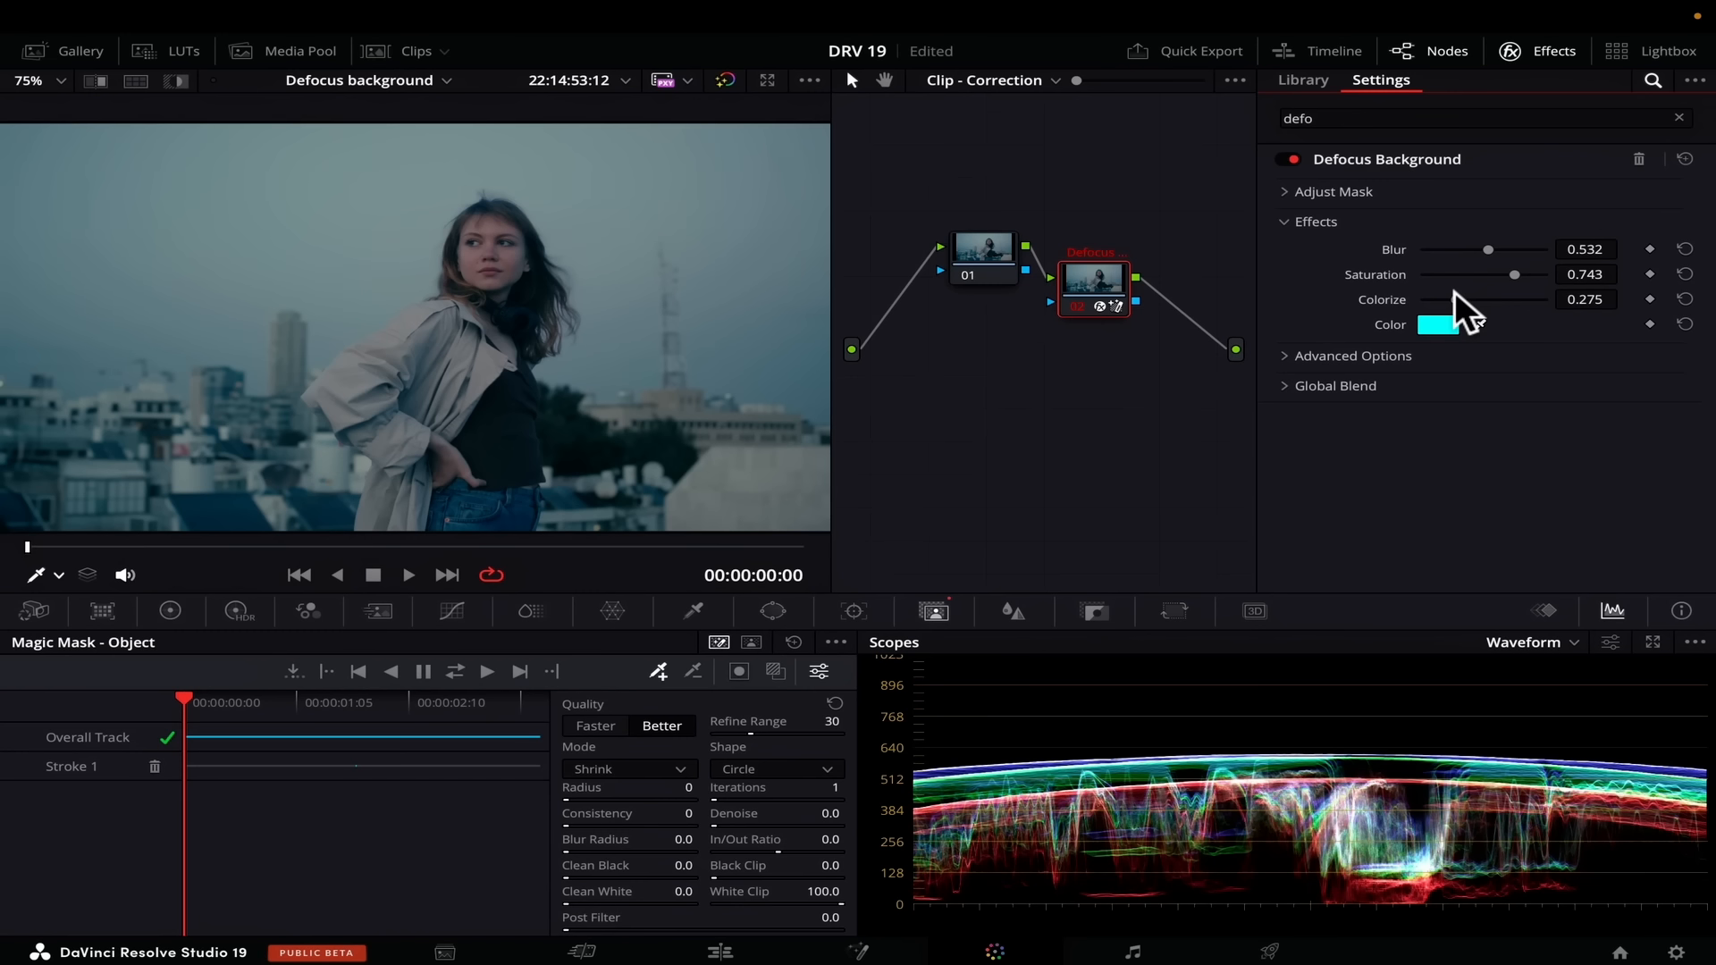
# Step: Expand the Defocus Background's advanced options, compare the Gaussian and Lens blur types, and set Blur to 0.651 with Lens
pyautogui.click(1285, 356)
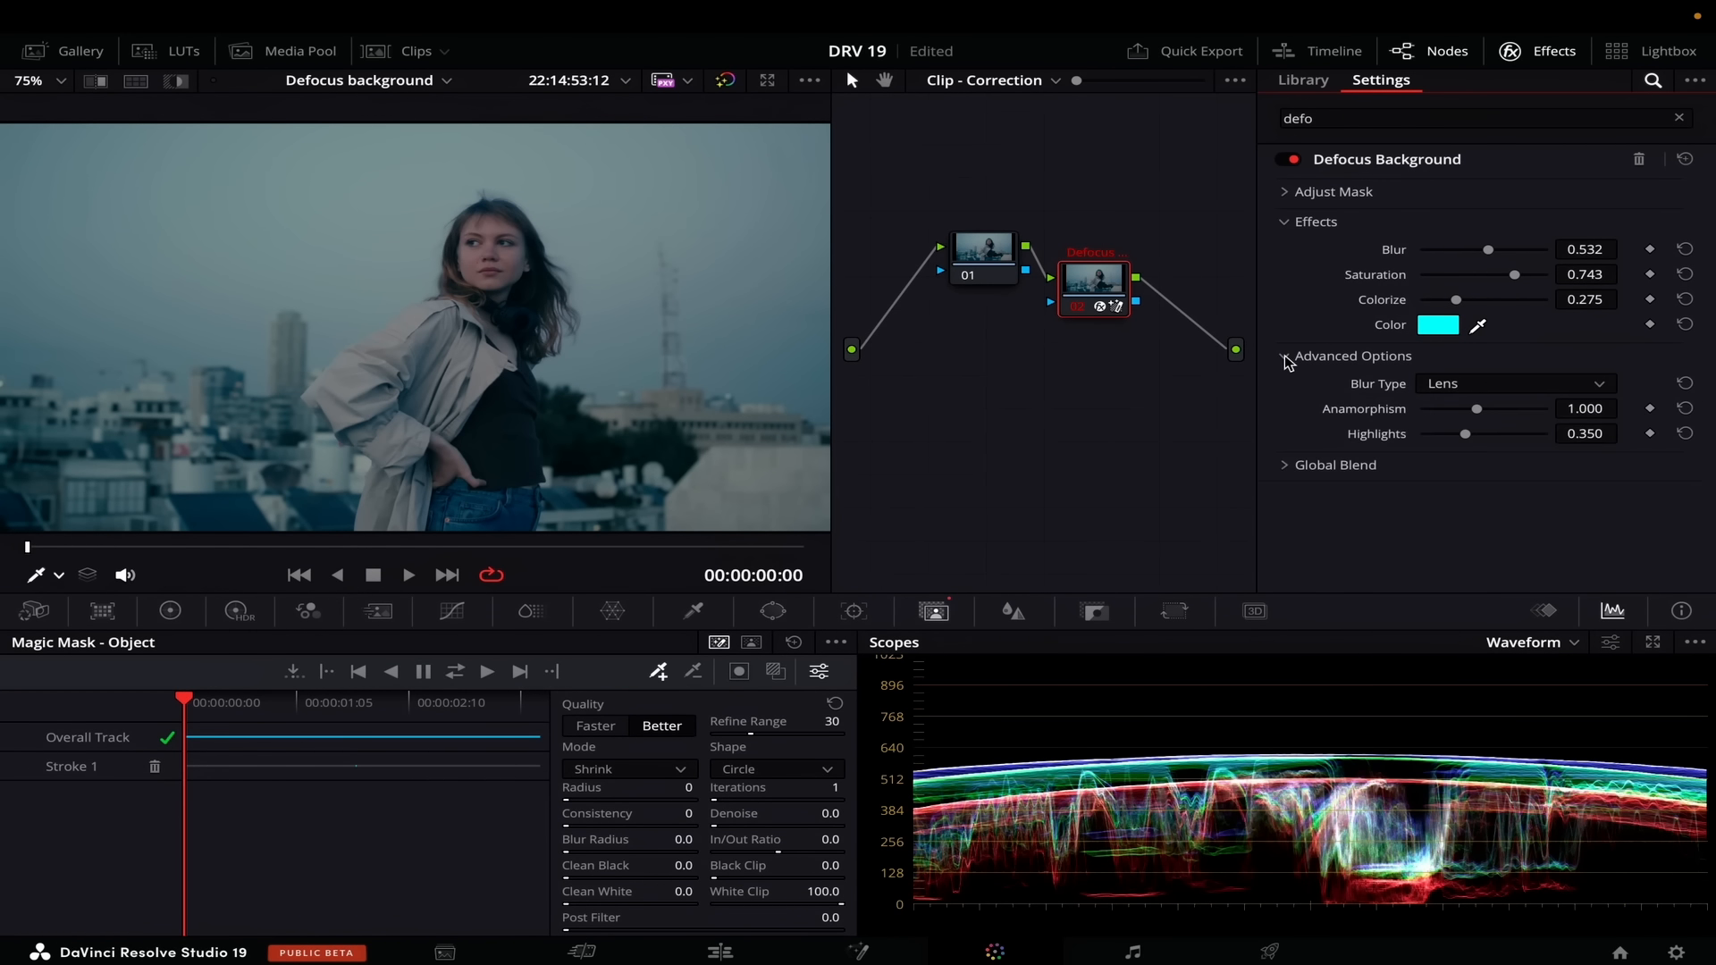
pyautogui.click(1499, 382)
pyautogui.click(1488, 406)
pyautogui.moveTo(1489, 249)
pyautogui.mouseDown()
pyautogui.moveTo(1538, 241)
pyautogui.moveTo(1520, 244)
pyautogui.mouseUp()
pyautogui.click(1499, 379)
pyautogui.click(1475, 429)
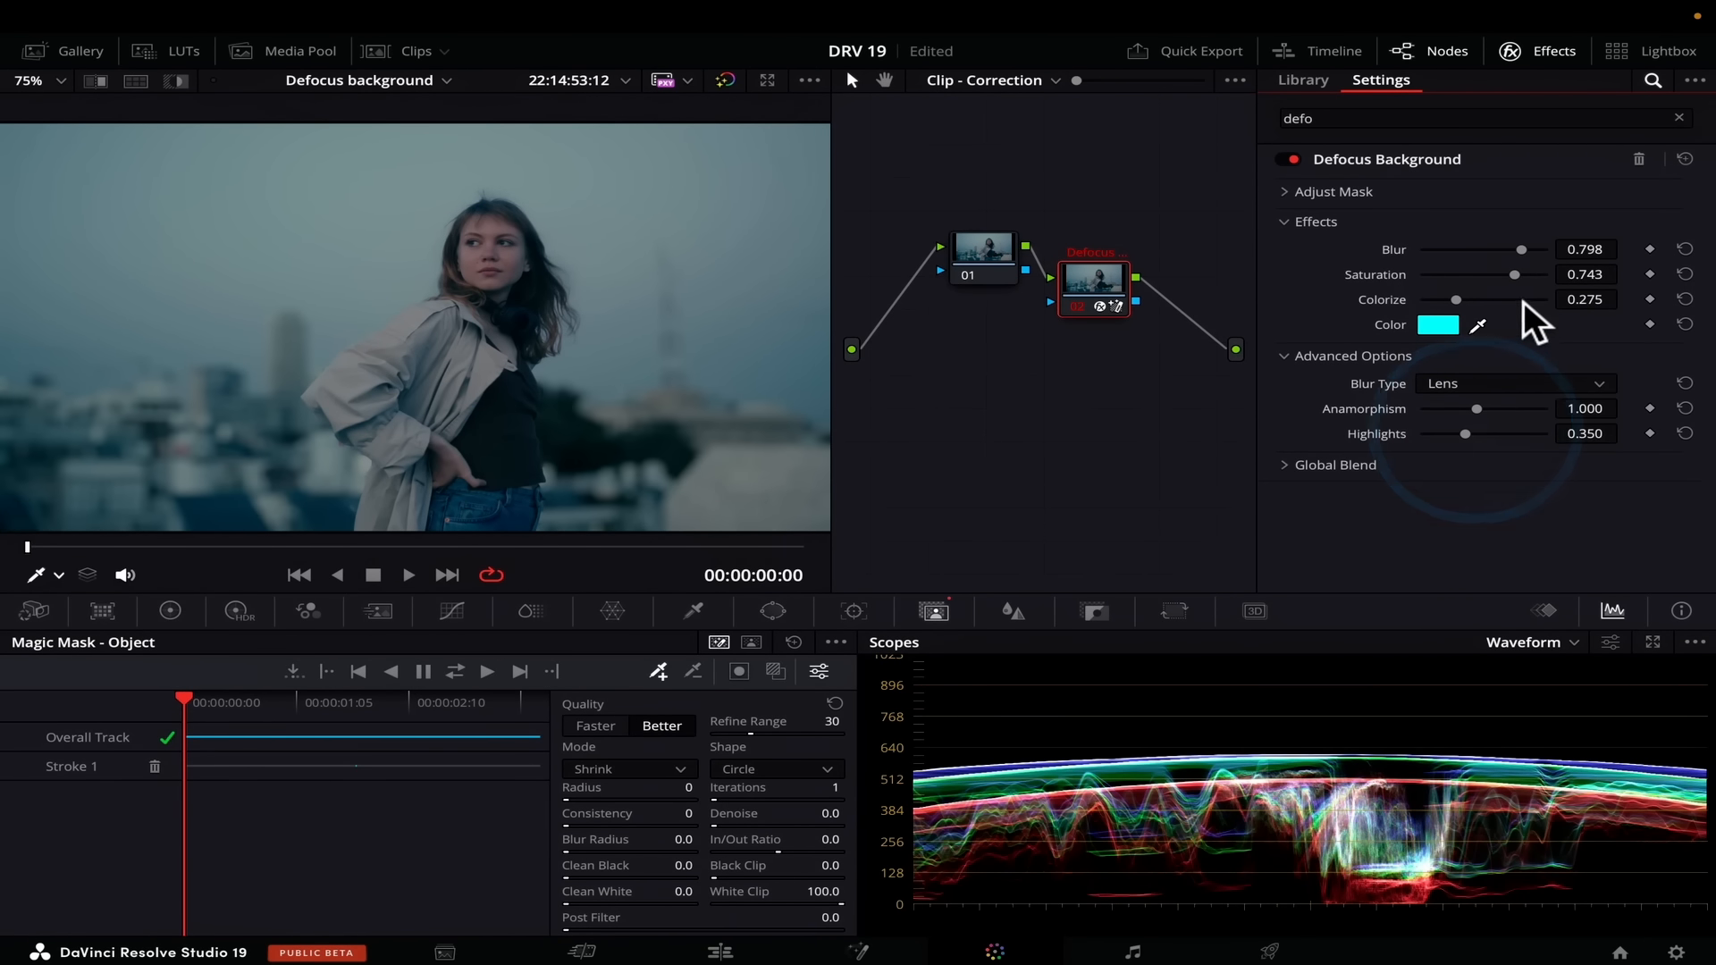
pyautogui.moveTo(1520, 244)
pyautogui.mouseDown()
pyautogui.moveTo(1538, 238)
pyautogui.moveTo(1504, 238)
pyautogui.mouseUp()
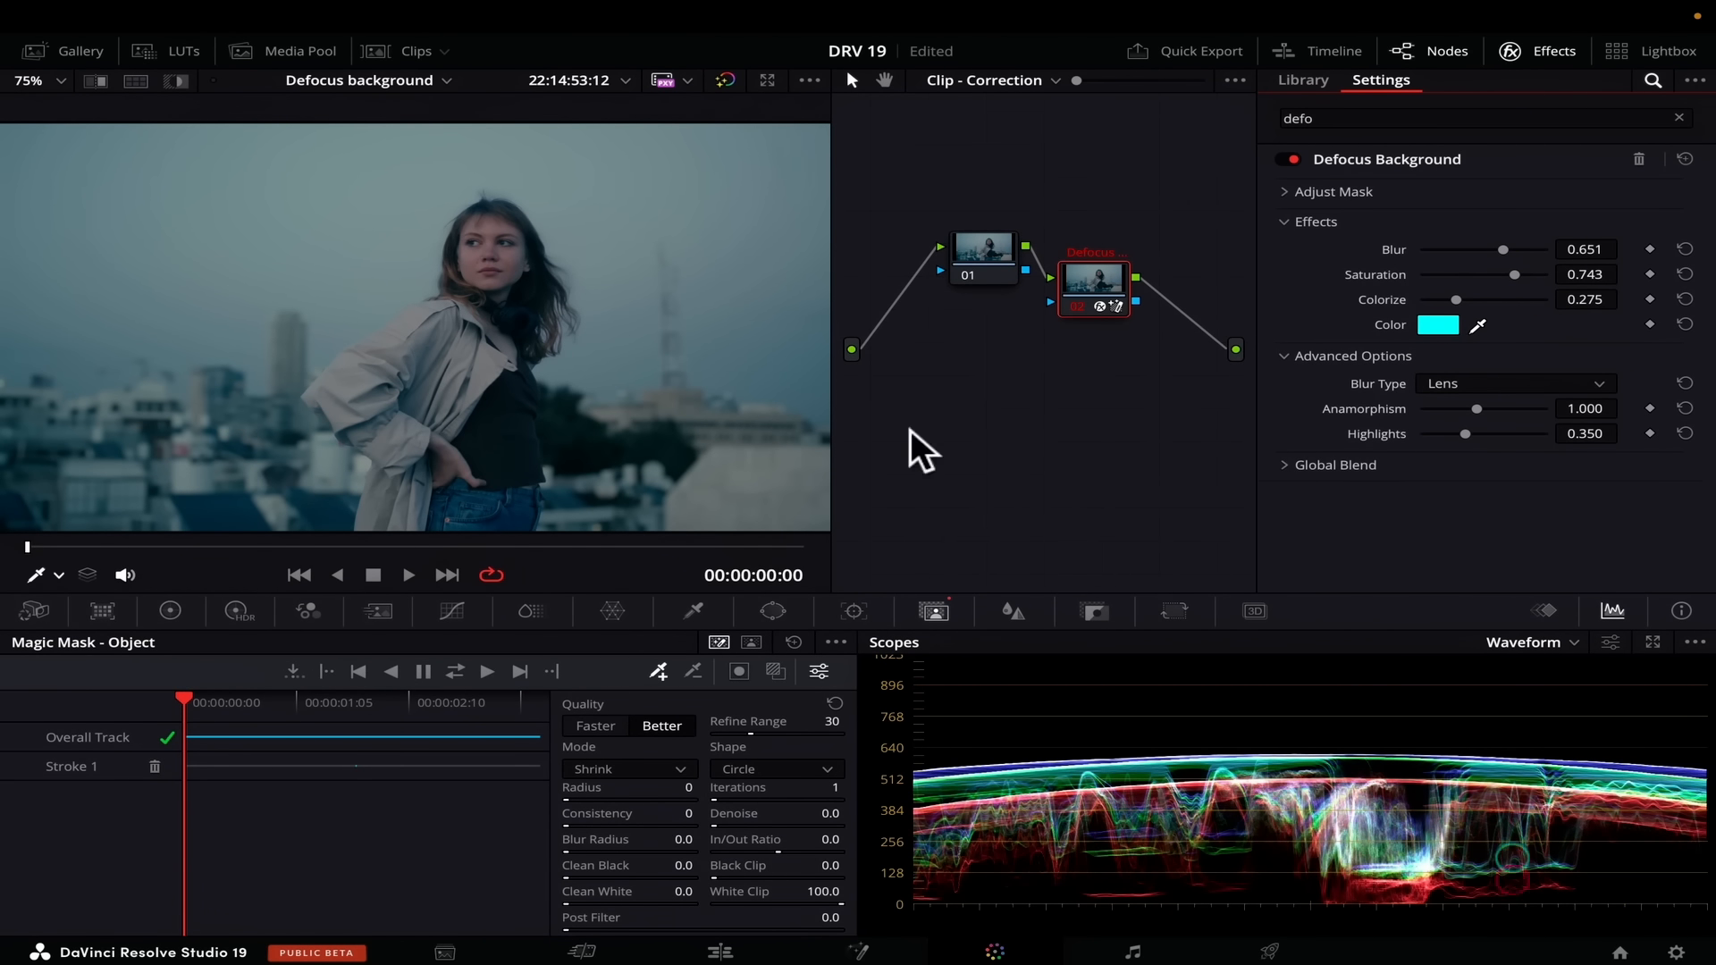
# Step: Set Blur to 0.872, compare Gaussian with Lens again, and increase the Highlights for the Lens blur type
pyautogui.moveTo(1507, 245); pyautogui.dragTo(1530, 240)
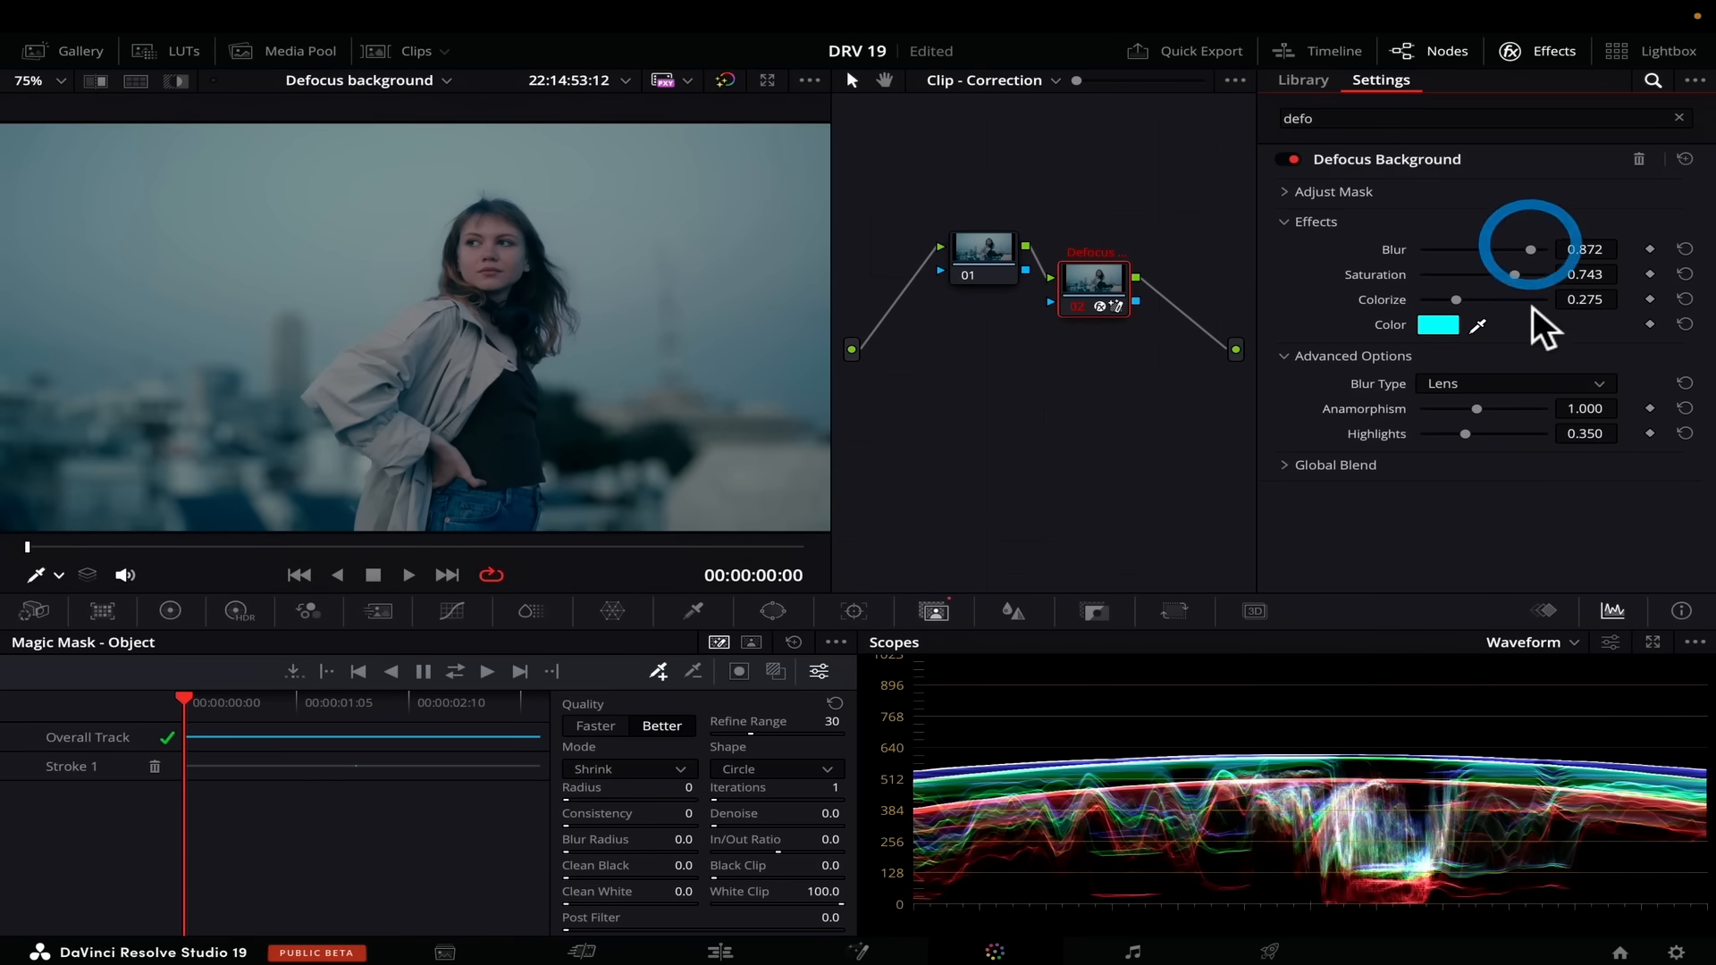
pyautogui.click(1506, 408)
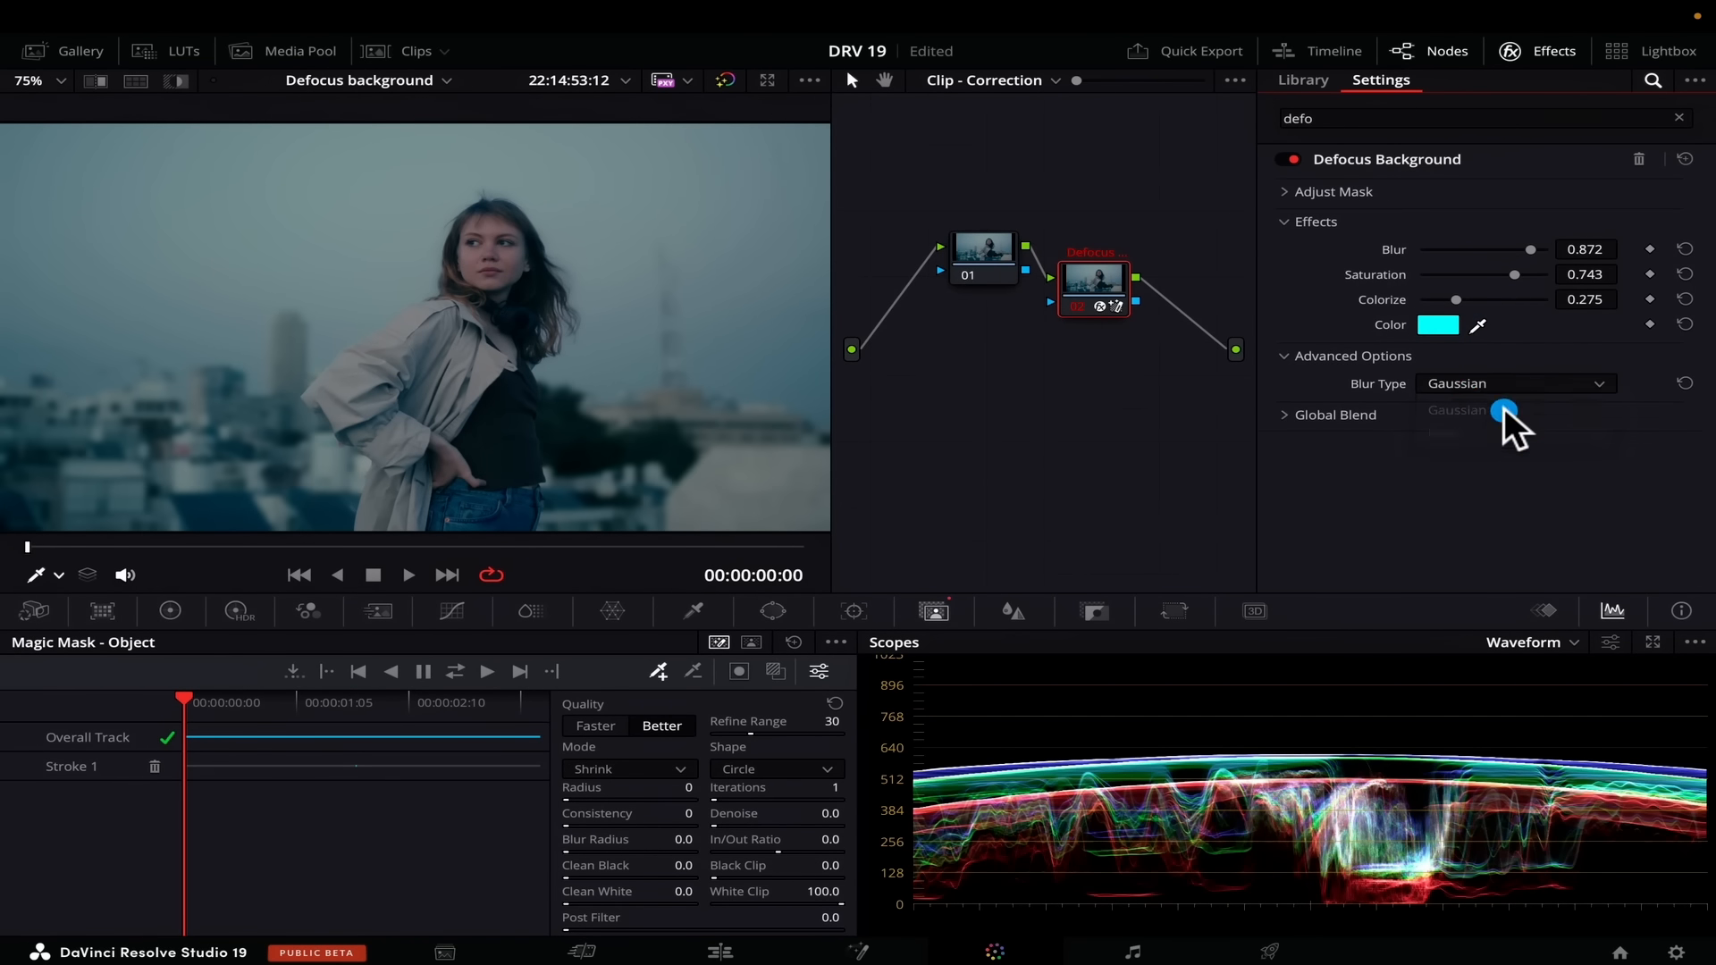
pyautogui.click(1520, 384)
pyautogui.click(1501, 428)
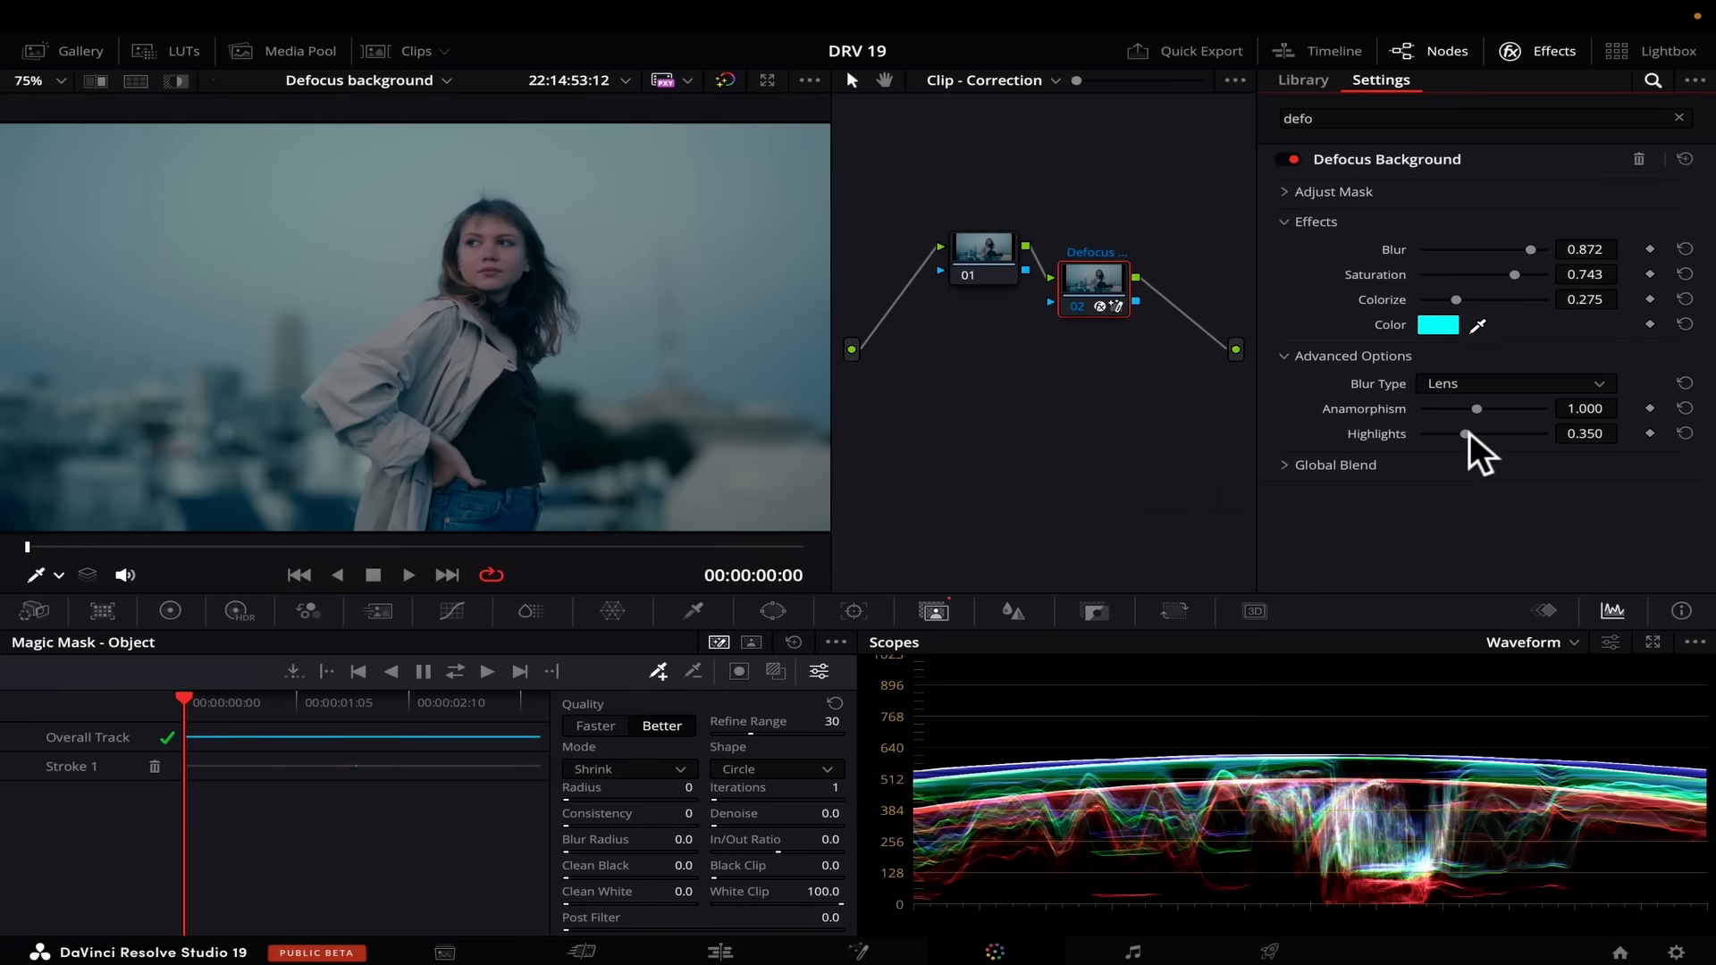
pyautogui.moveTo(1470, 429); pyautogui.dragTo(1514, 413)
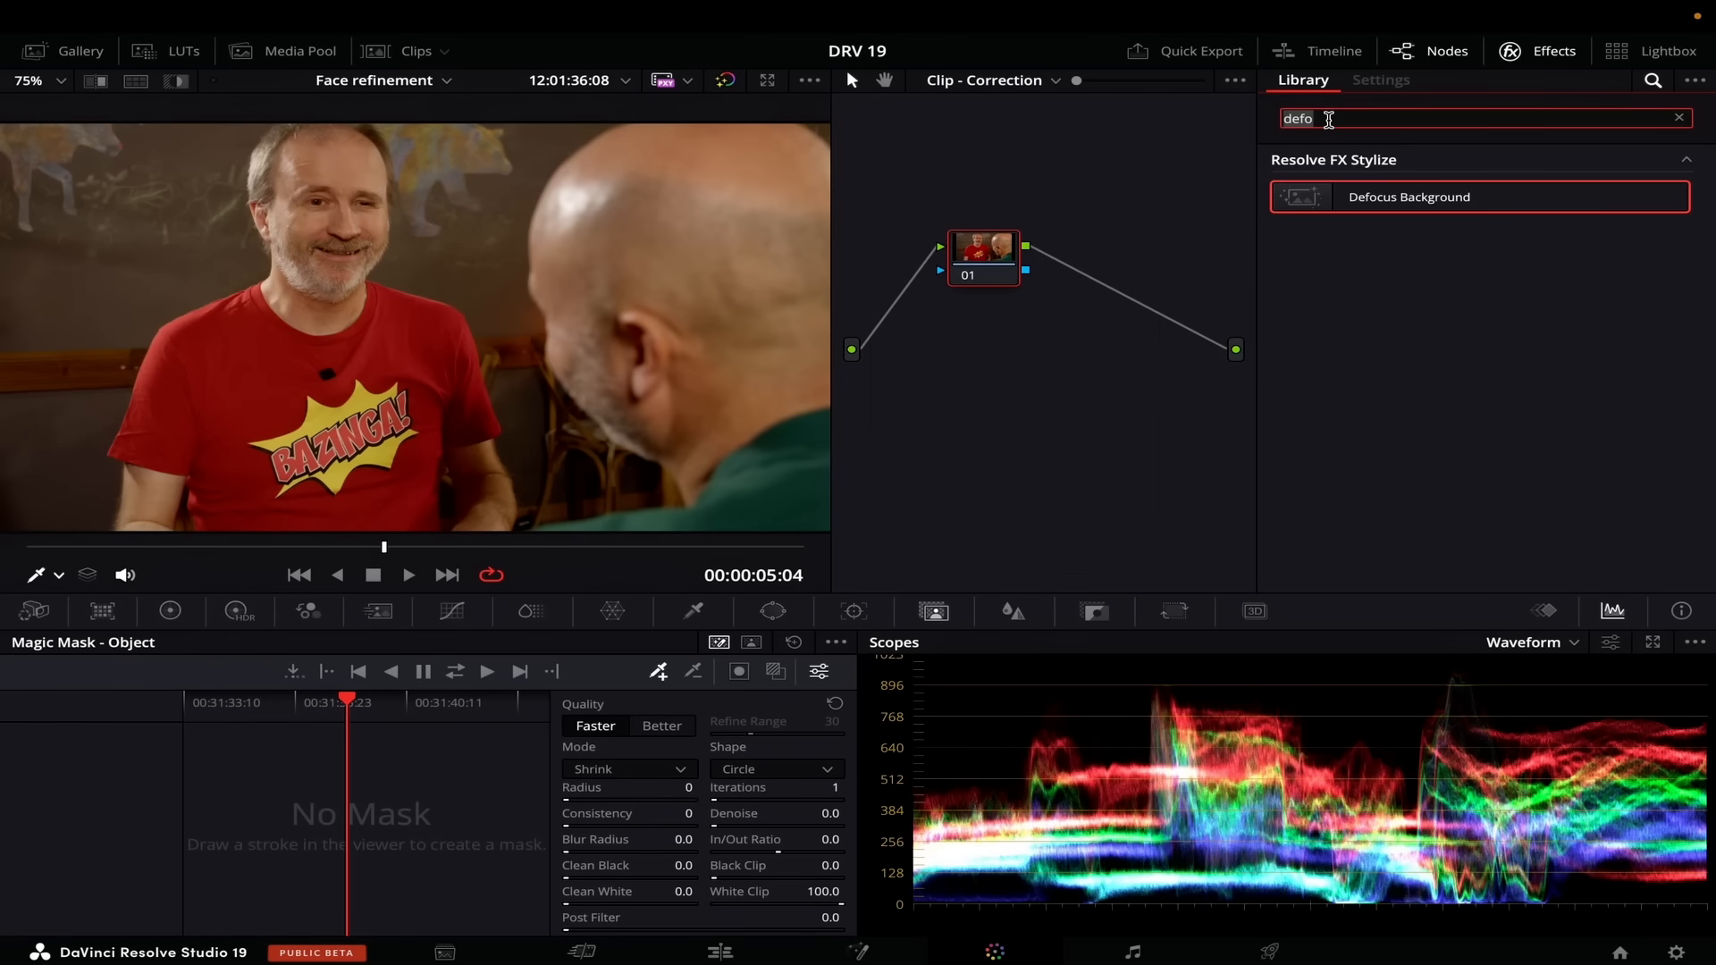
# Step: Search the effects for "face", add Face Refinement as a new node after node 01, and detect and track the man's face in both directions
pyautogui.write('e')
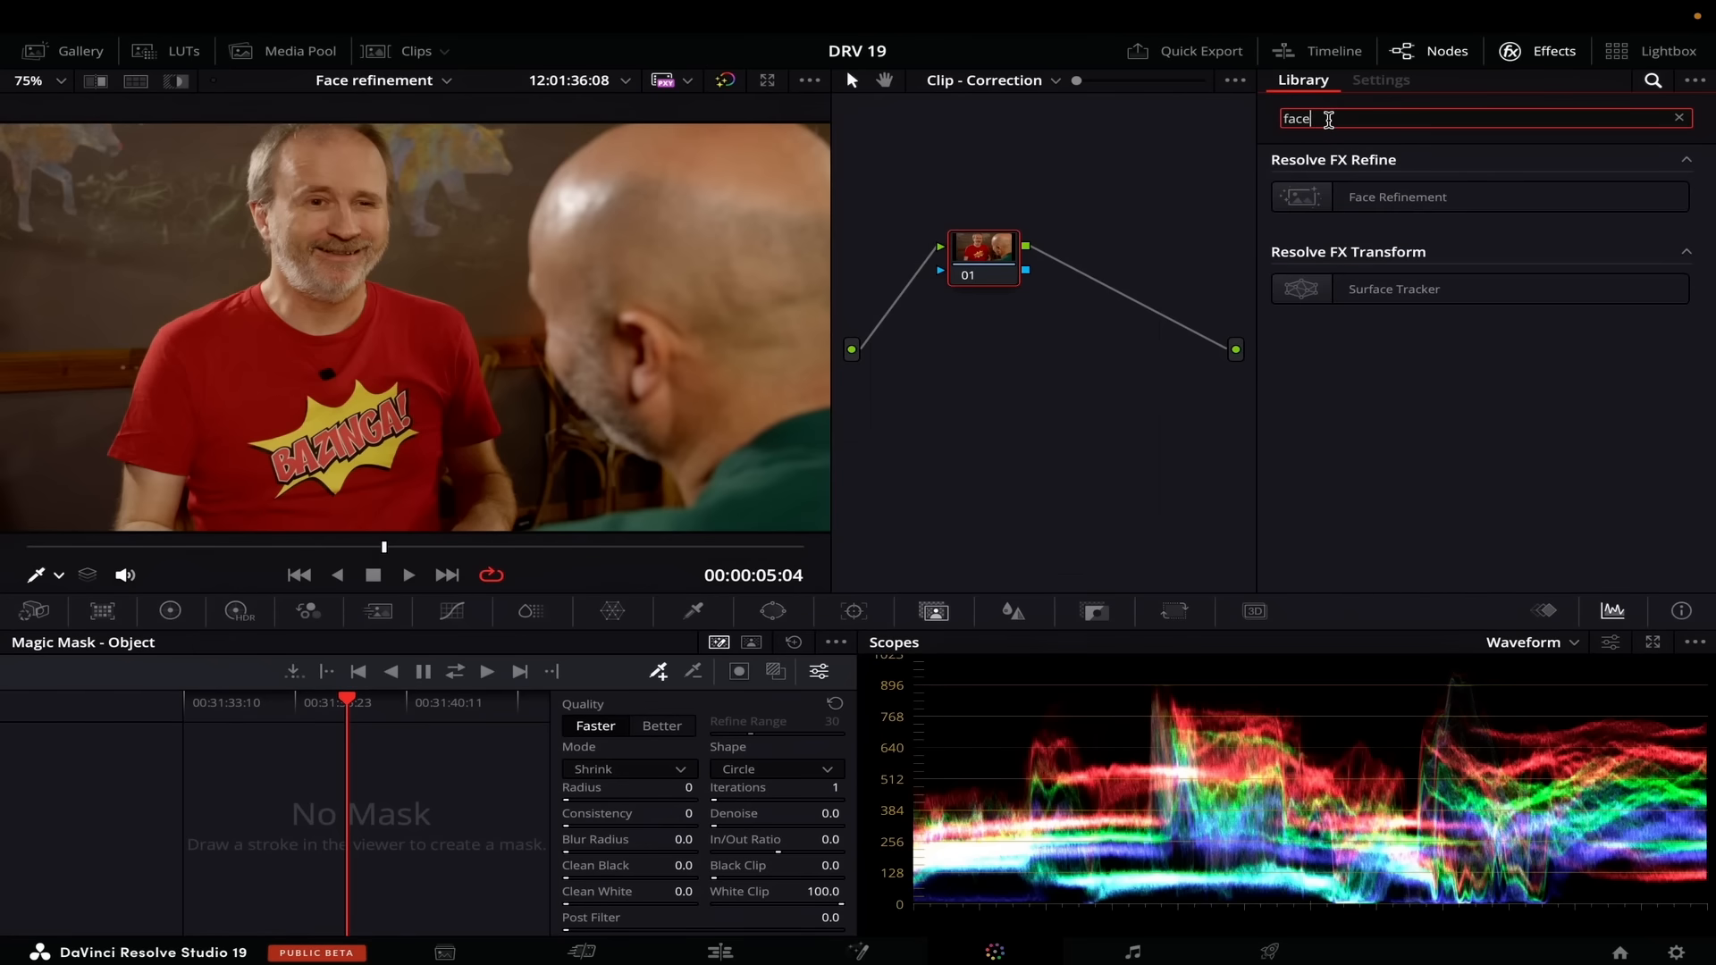
pyautogui.moveTo(1400, 194); pyautogui.dragTo(1125, 292)
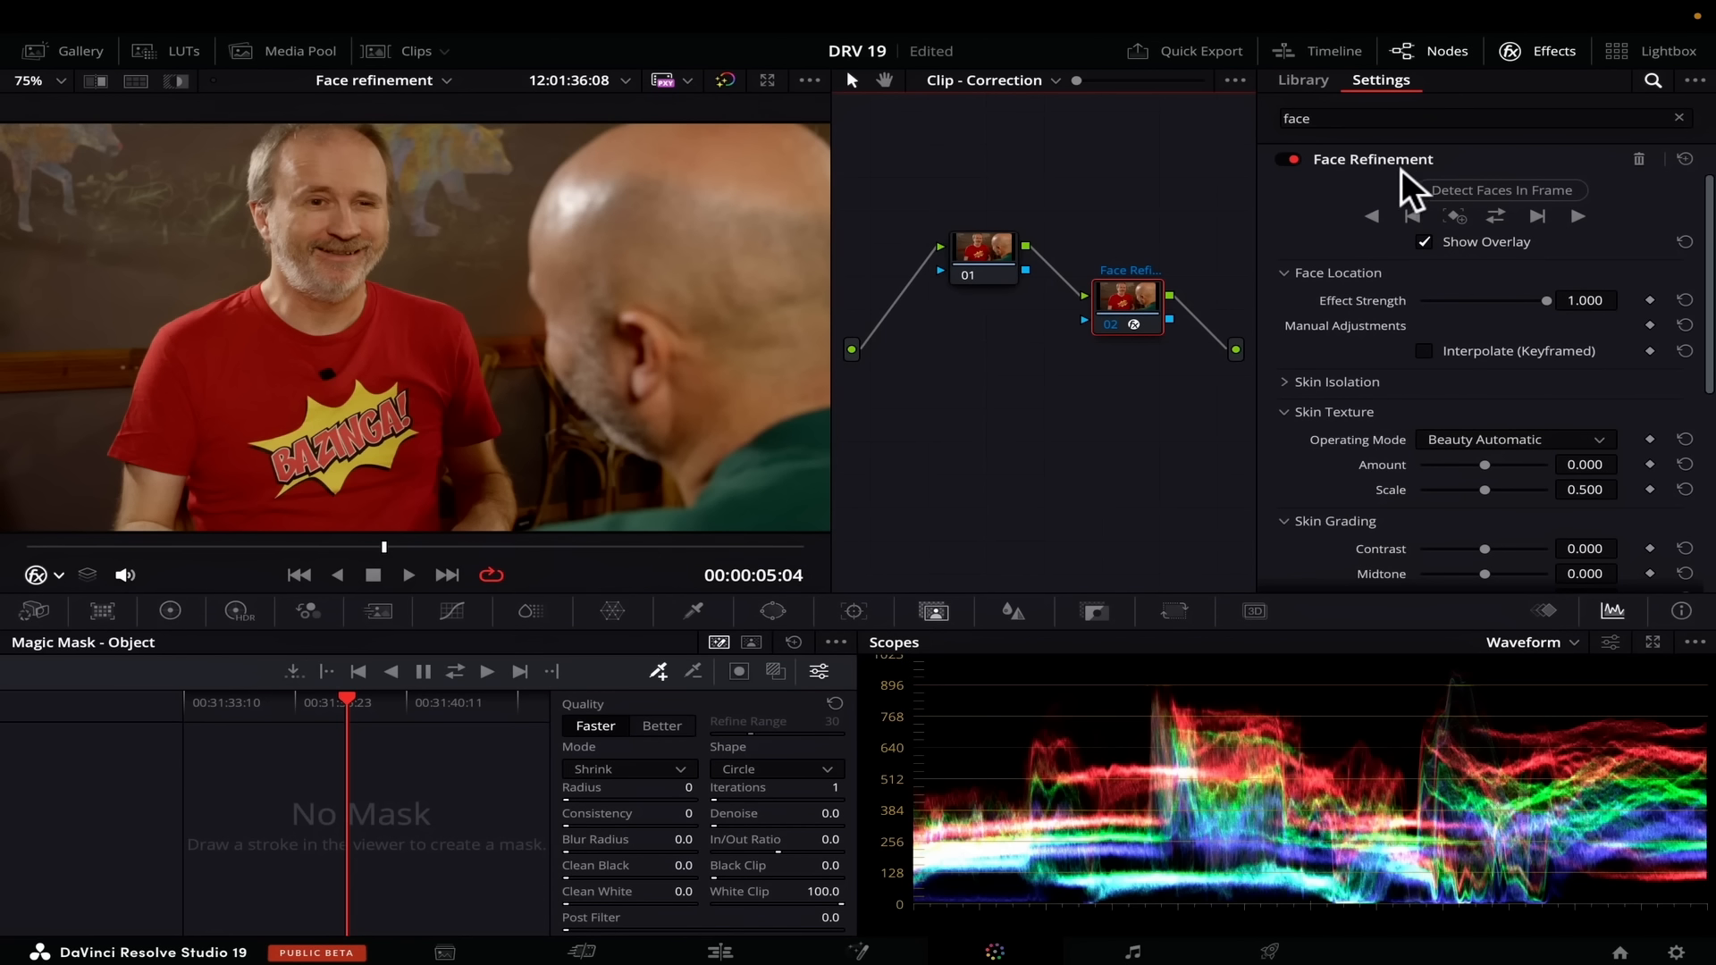
pyautogui.click(1472, 189)
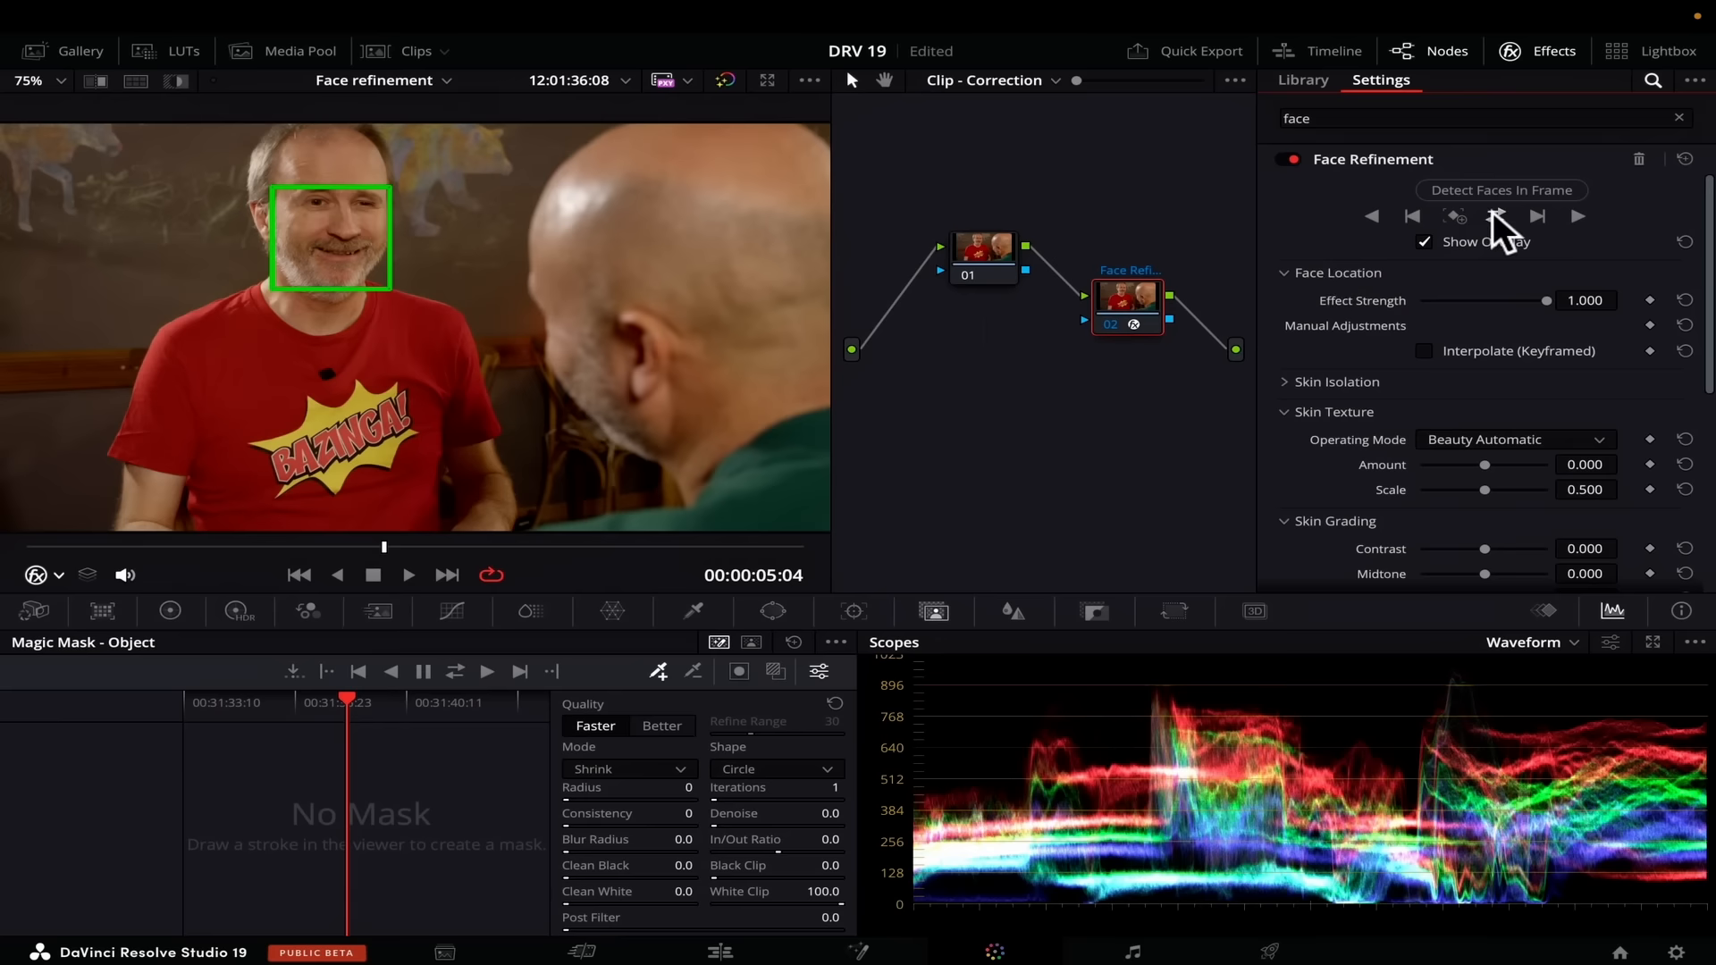
pyautogui.click(1494, 215)
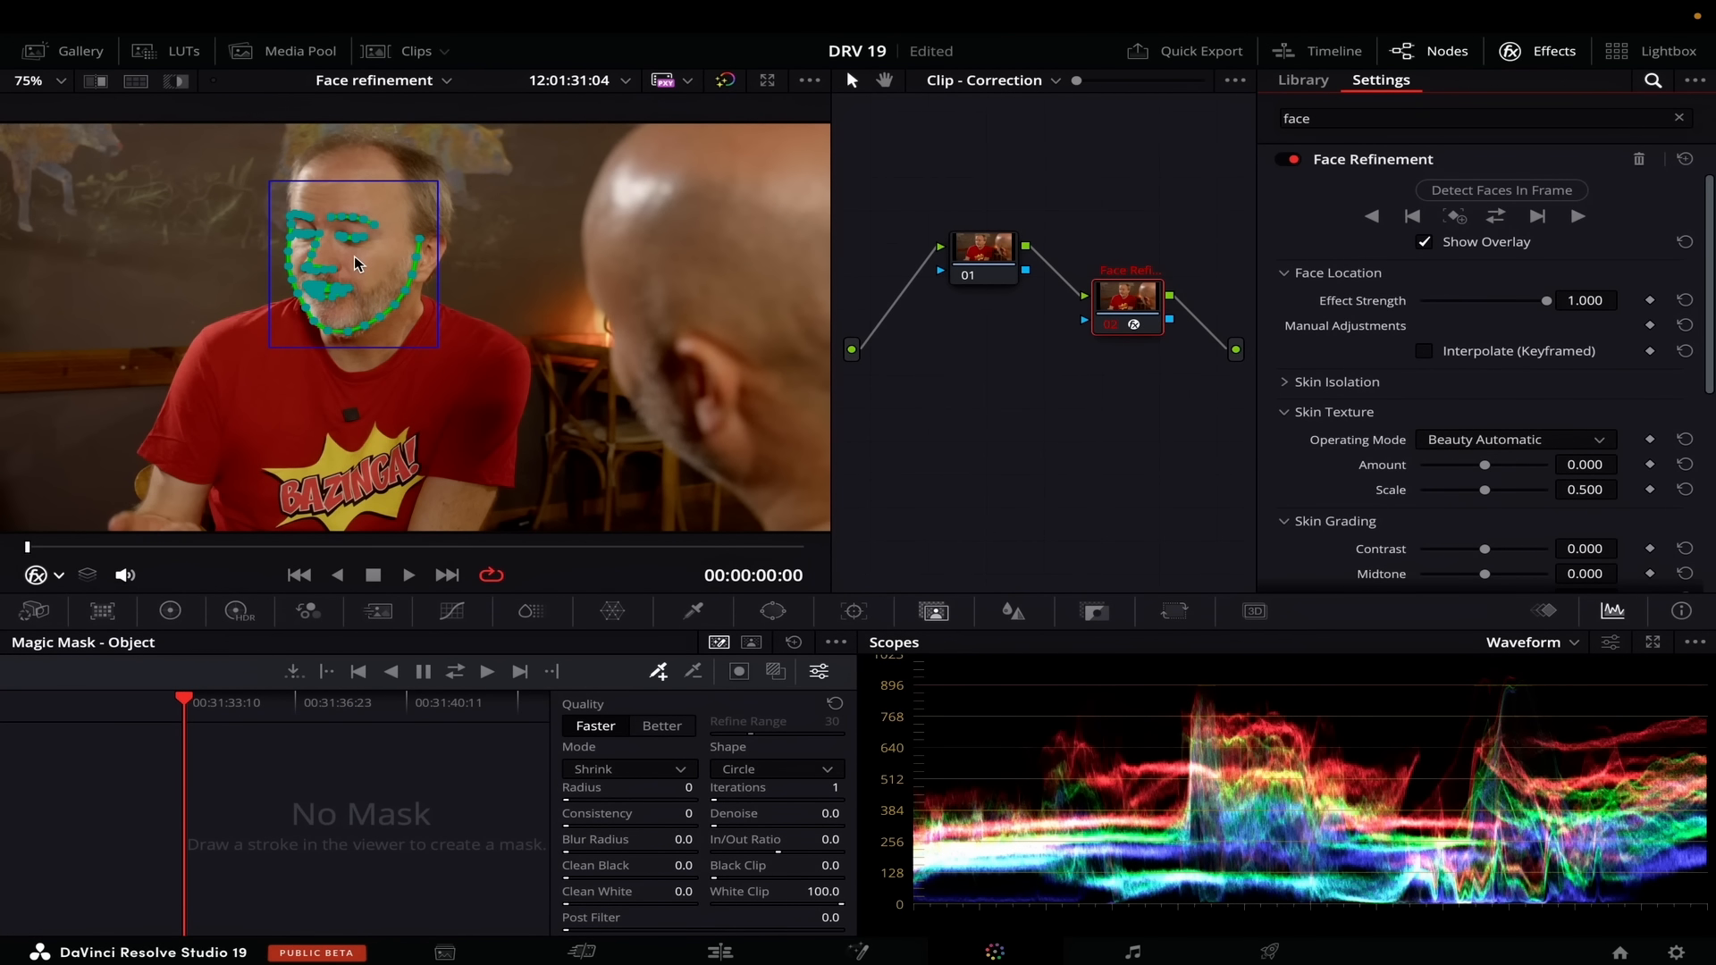
# Step: Turn off the face tracking overlay, move the playhead to 00:00:01:10 and expand the Side Lighting settings of Face Refinement
pyautogui.click(1424, 240)
pyautogui.scroll(-2, 1395, 286)
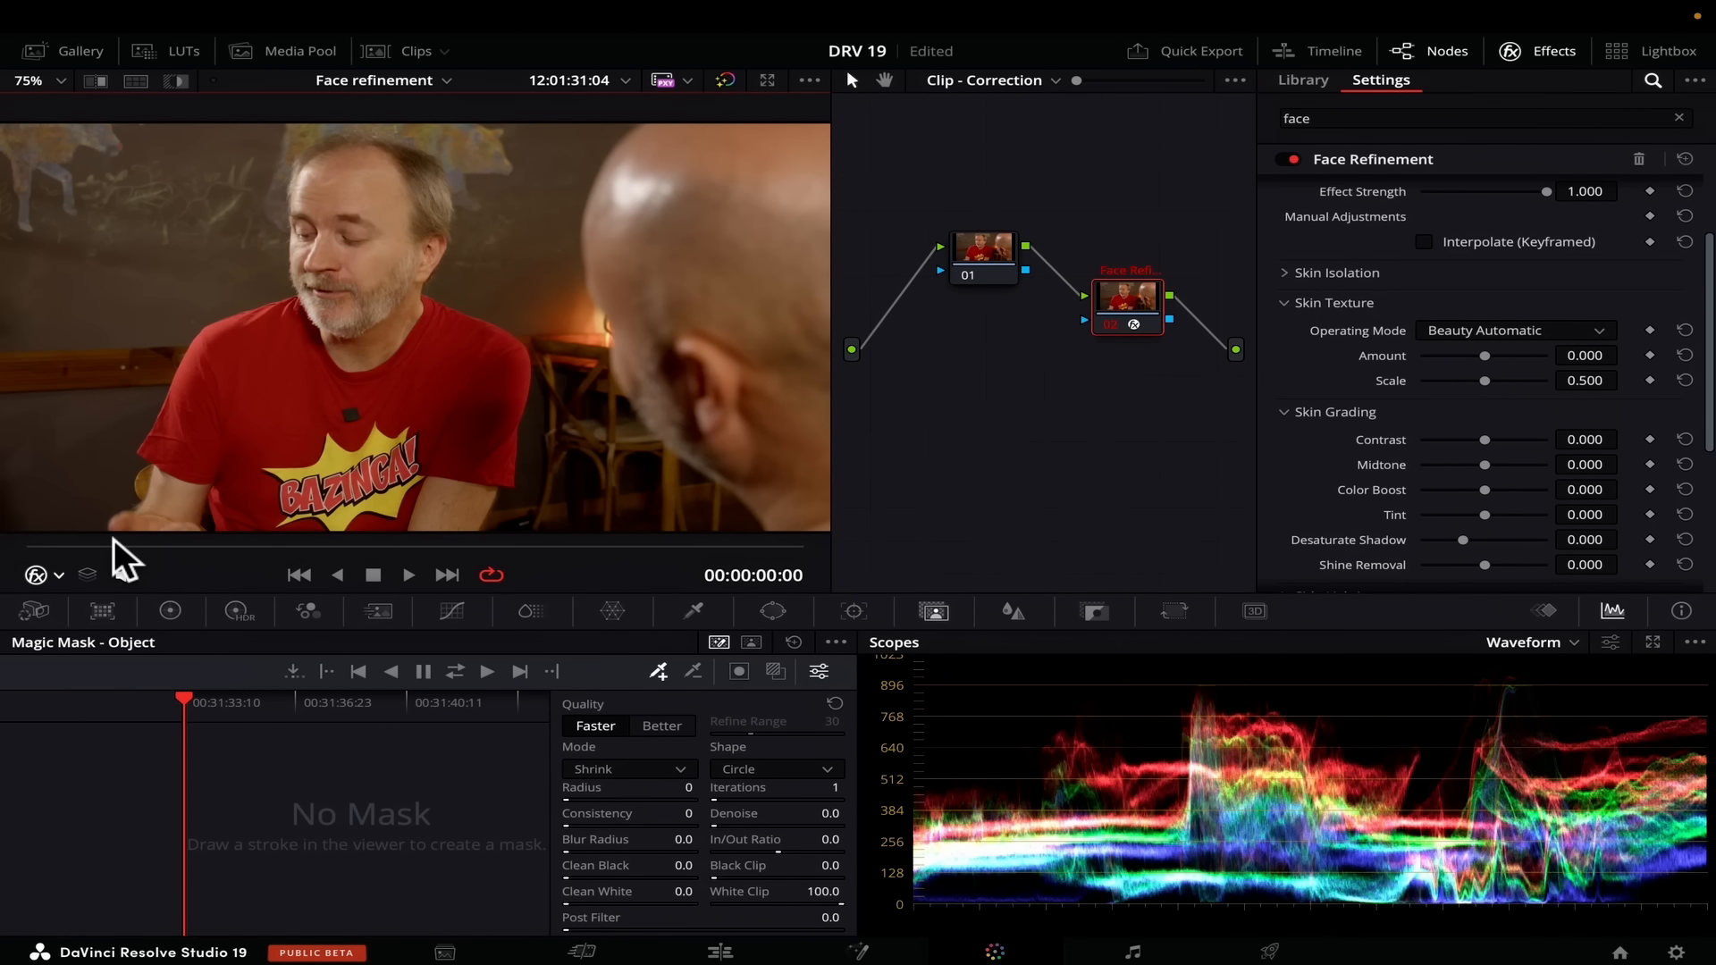
pyautogui.moveTo(114, 539); pyautogui.dragTo(123, 539)
pyautogui.scroll(-5, 1341, 376)
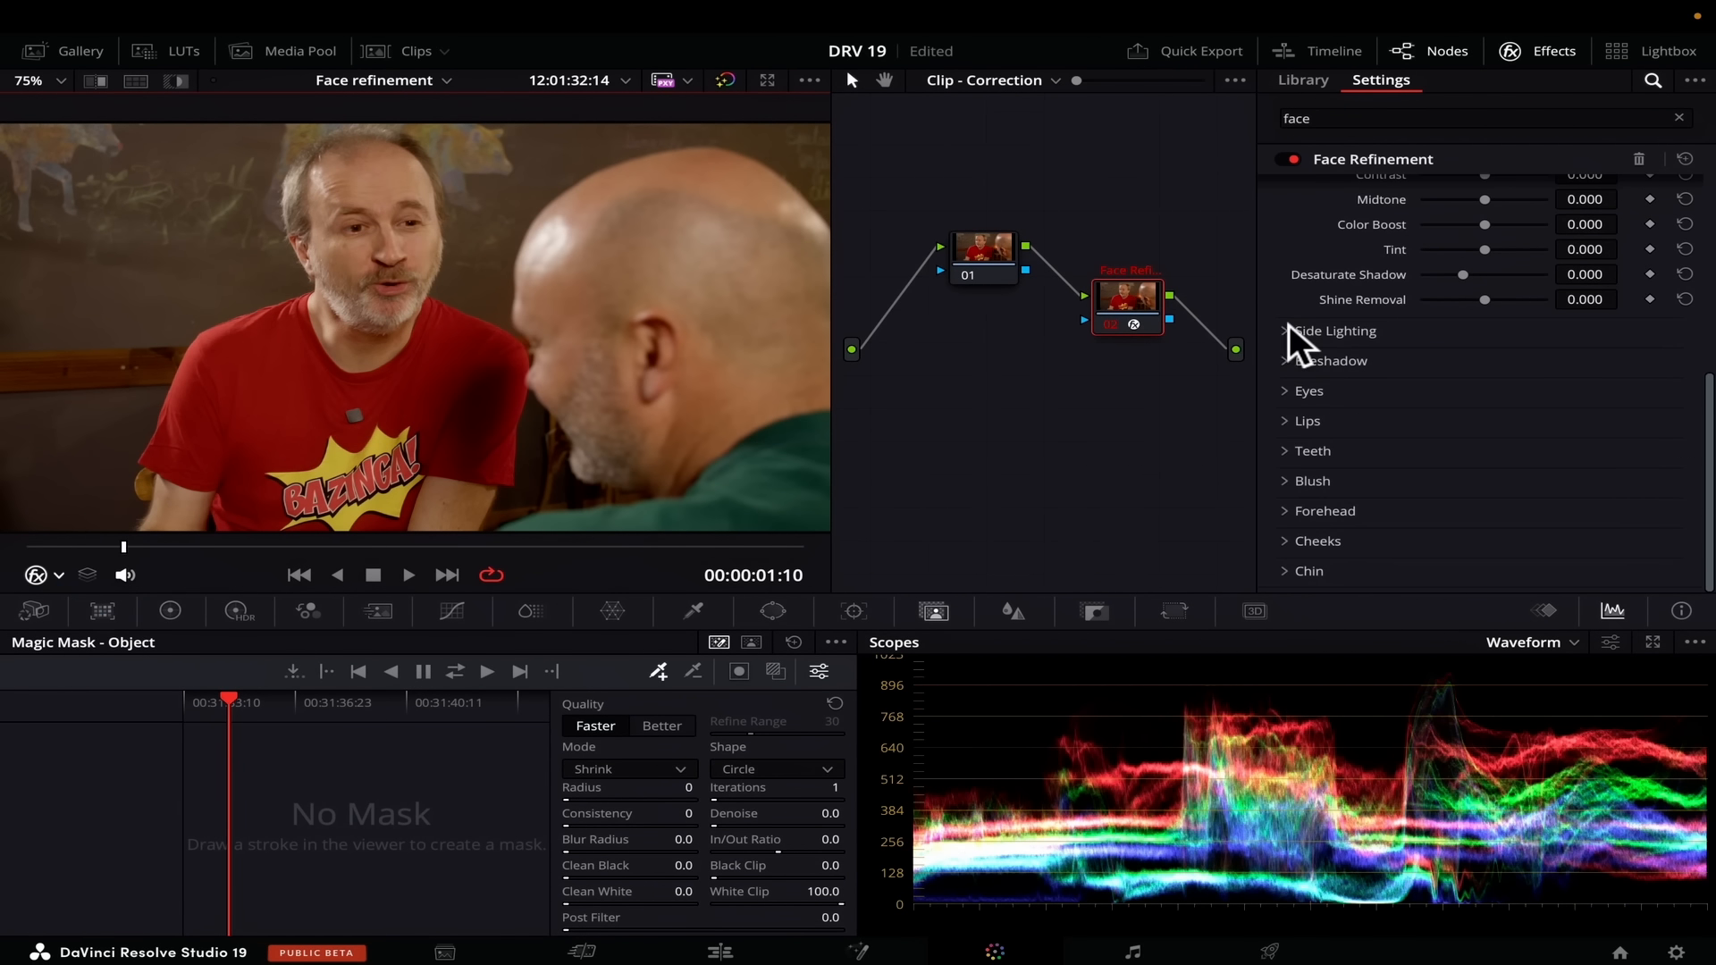
pyautogui.click(1284, 330)
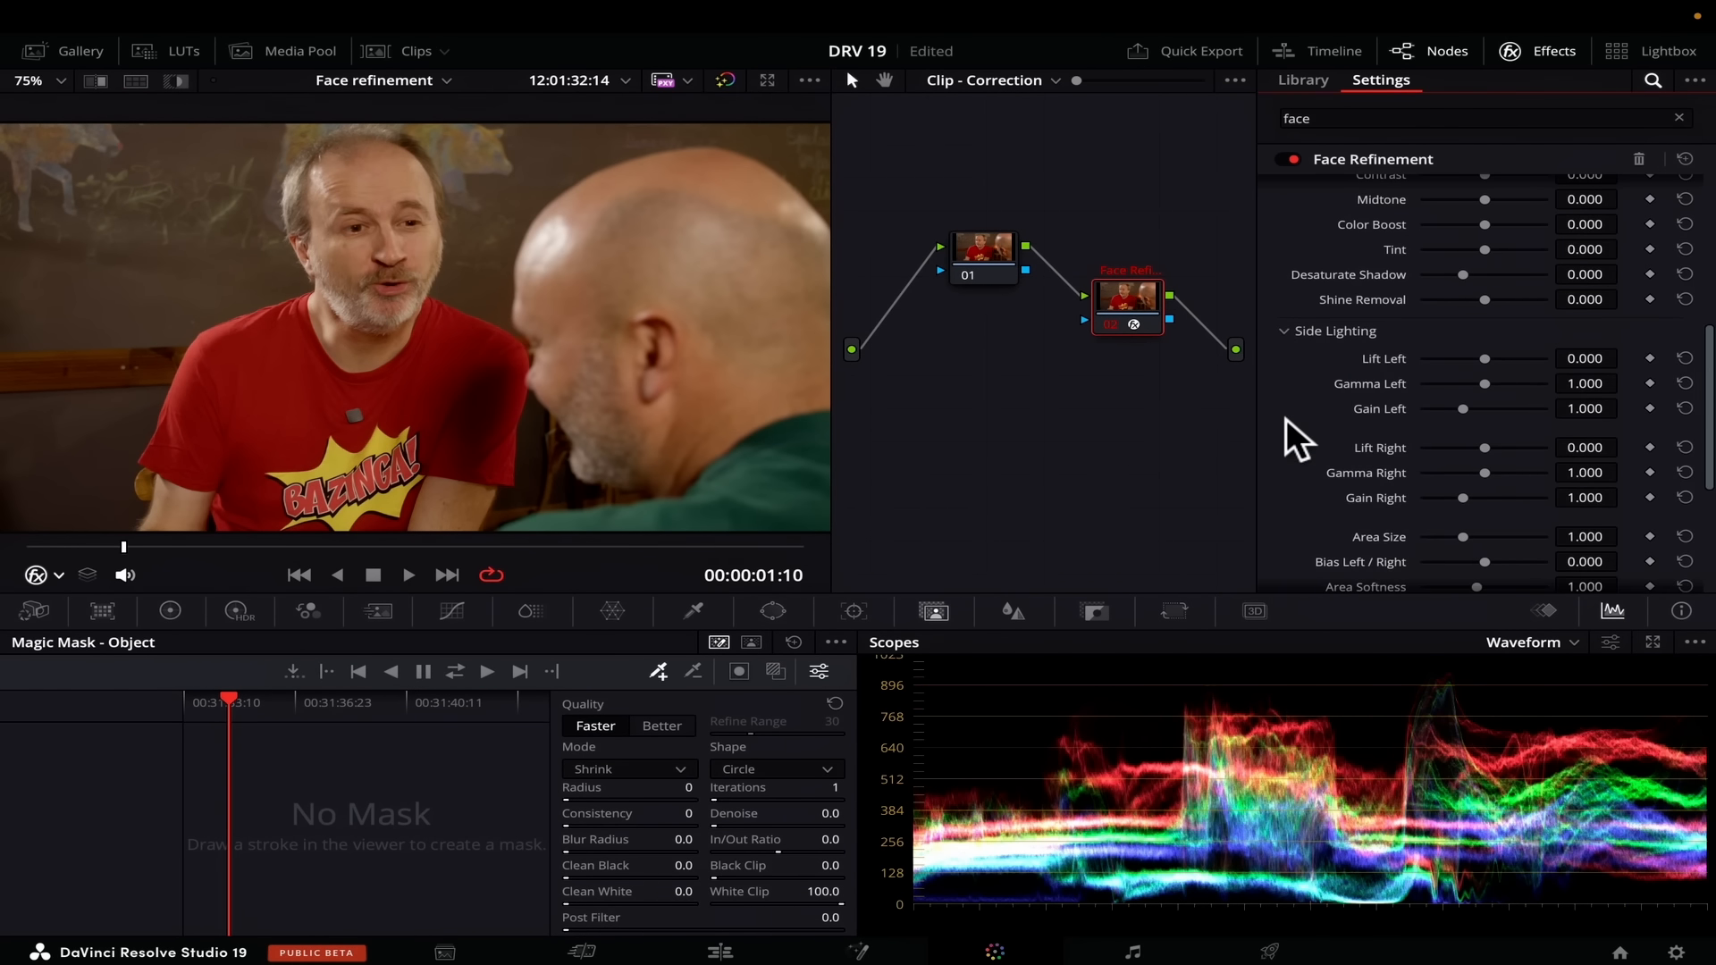